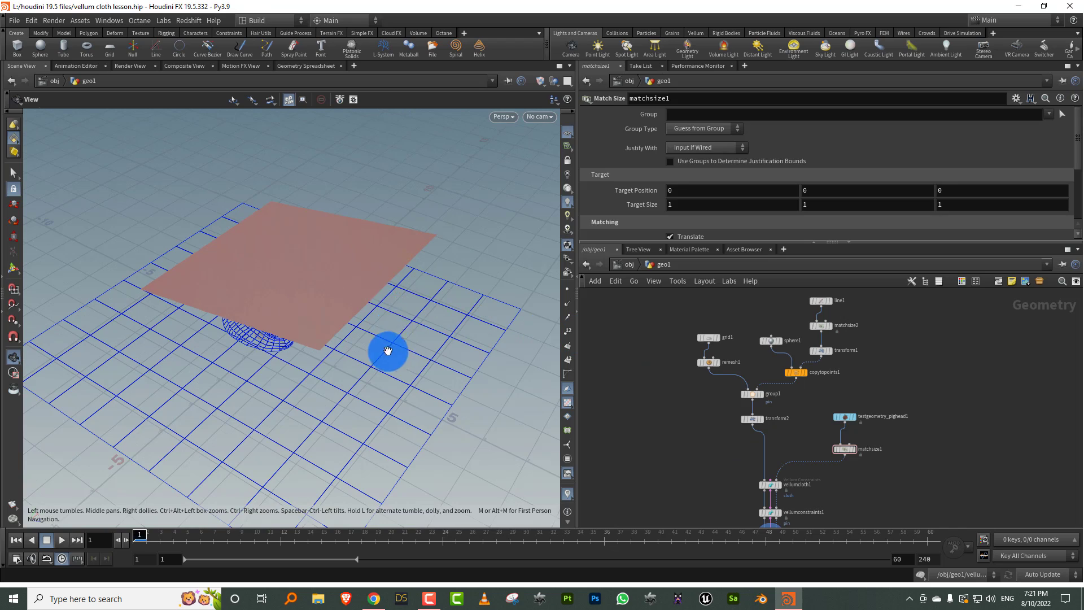
- Switch to Chrome and skim the SideFX Vellum Cloth Lookdev Tips tutorial, including the Silk Chiffon settings and skirt simulation
left_click_drag(388, 351, 376, 307)
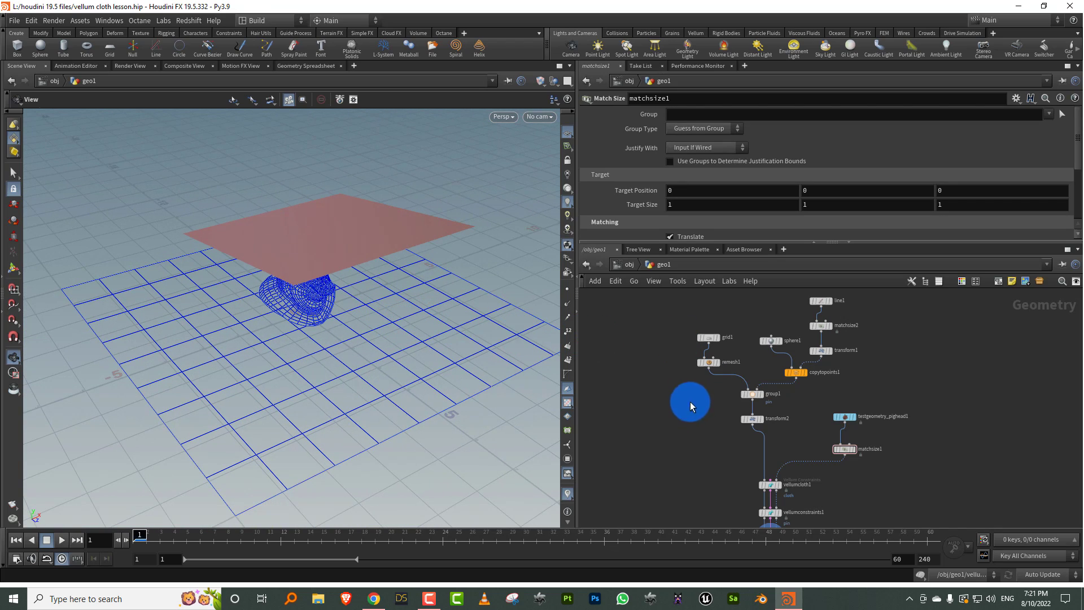
left_click(374, 598)
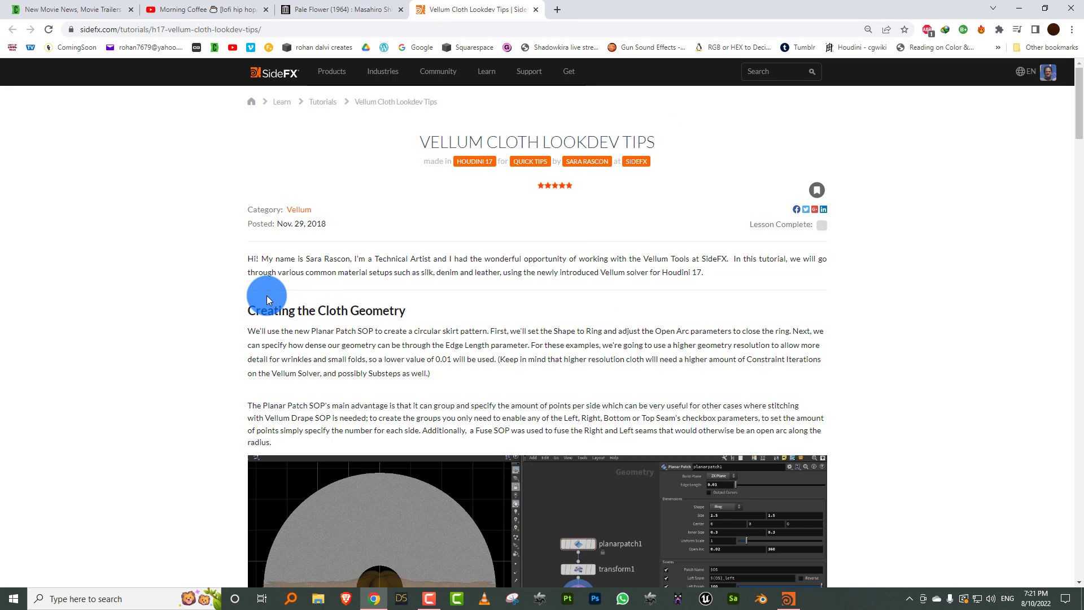
scroll(130, 308, "down", 10)
scroll(130, 307, "down", 6)
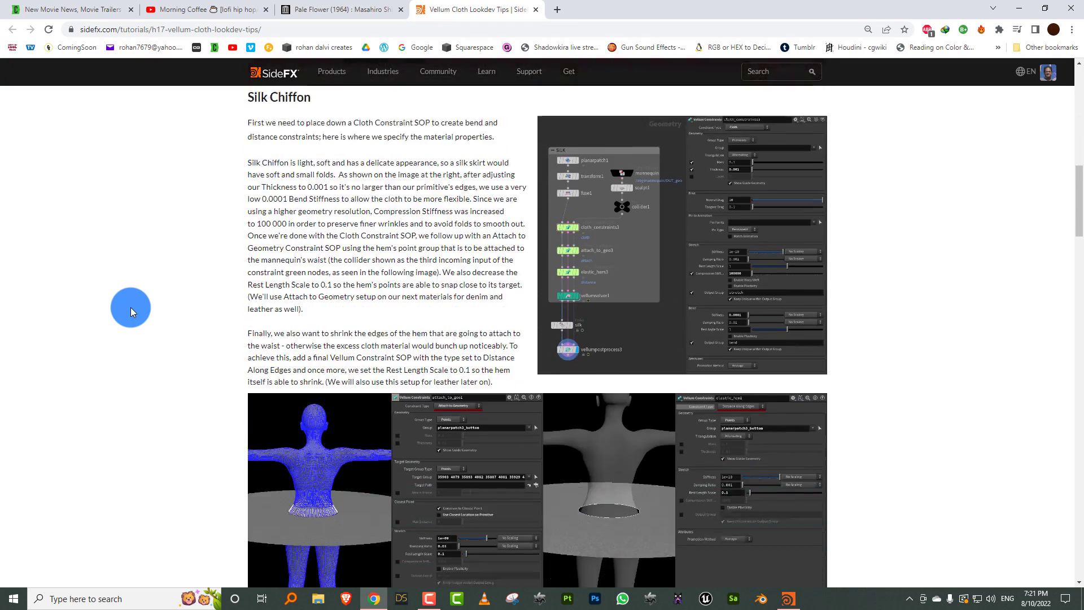
scroll(130, 308, "down", 4)
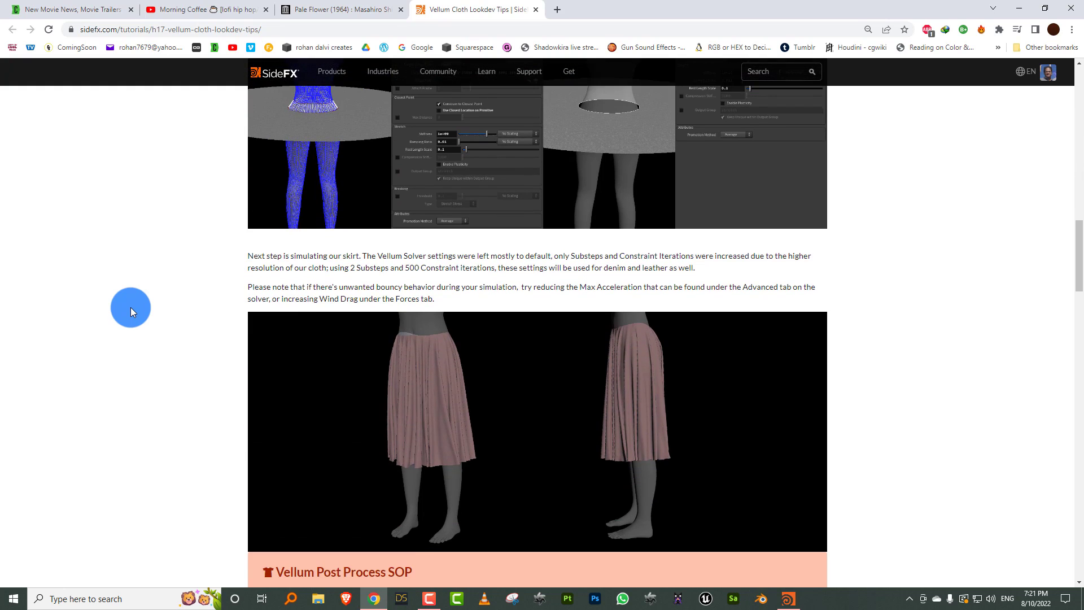
scroll(131, 307, "up", 10)
scroll(130, 307, "up", 7)
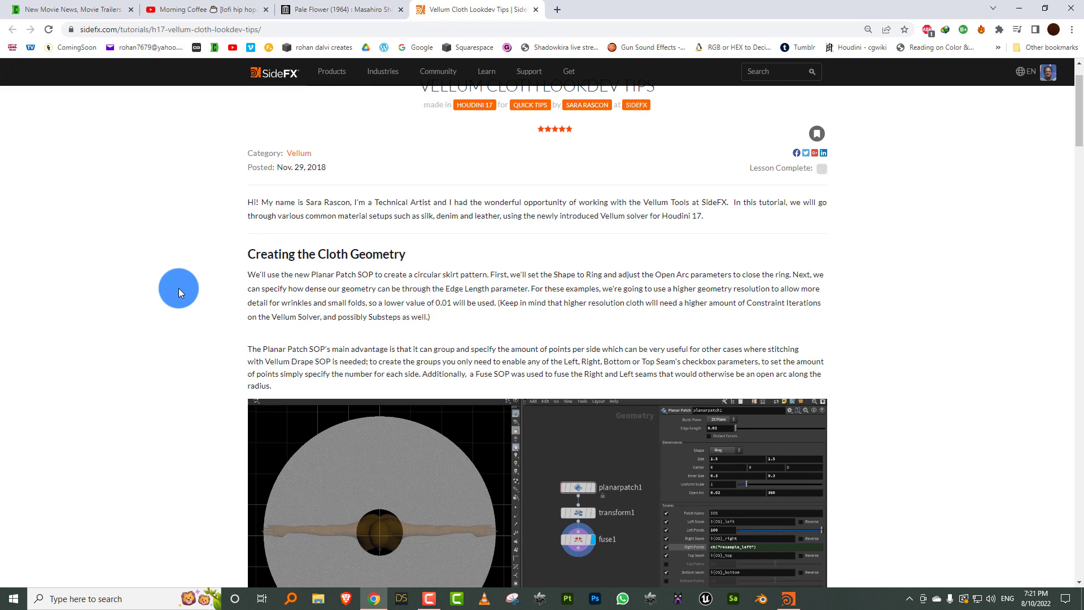
- Return to Houdini and set the Vellum Solver's Substeps to 1
left_click(1021, 12)
left_click(609, 358)
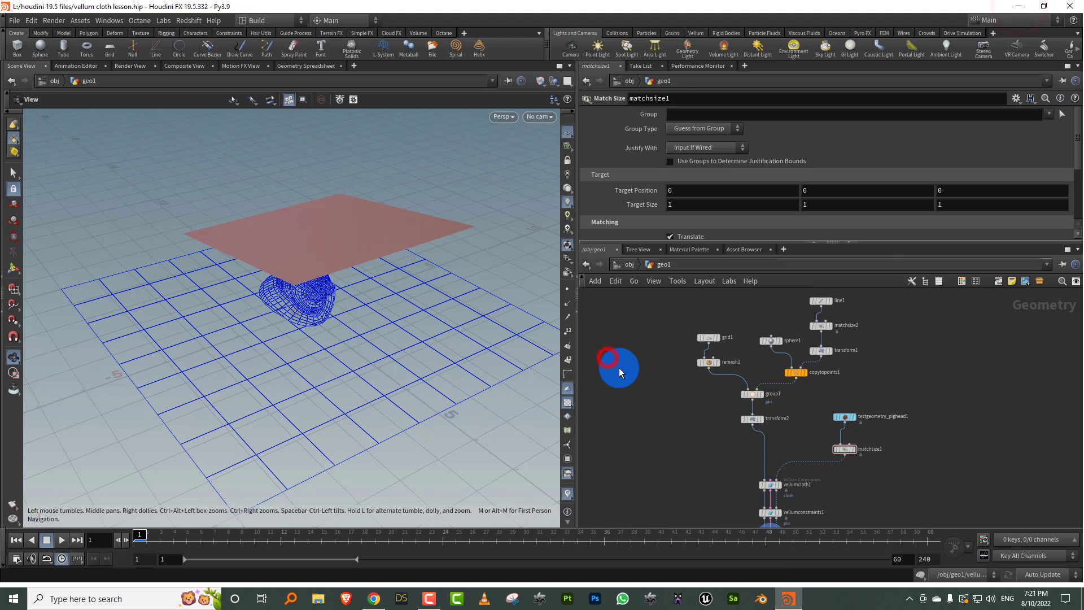
left_click_drag(293, 238, 412, 228)
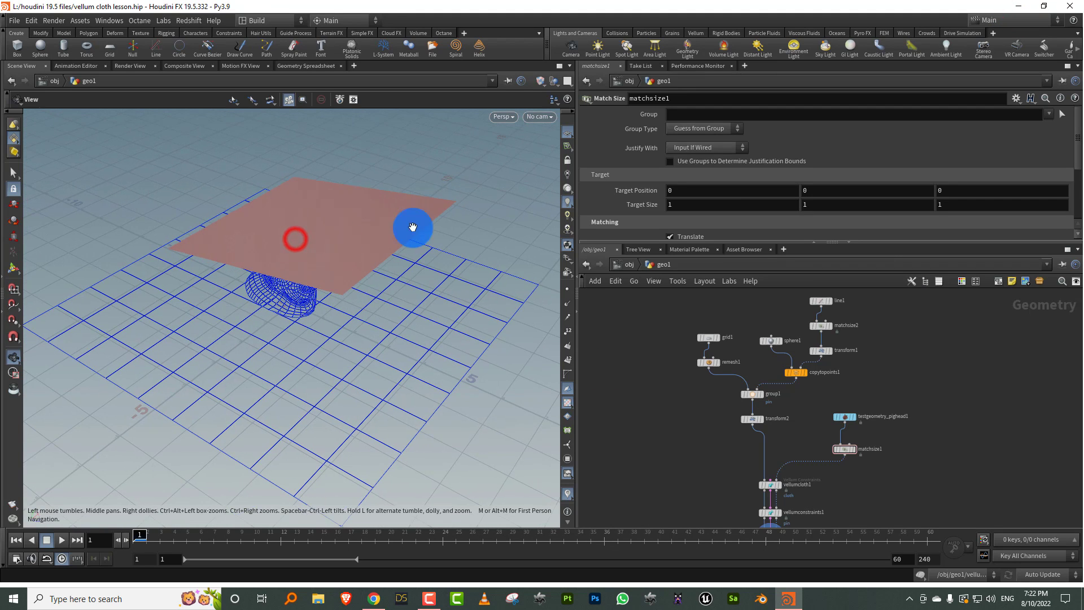
left_click_drag(742, 242, 746, 180)
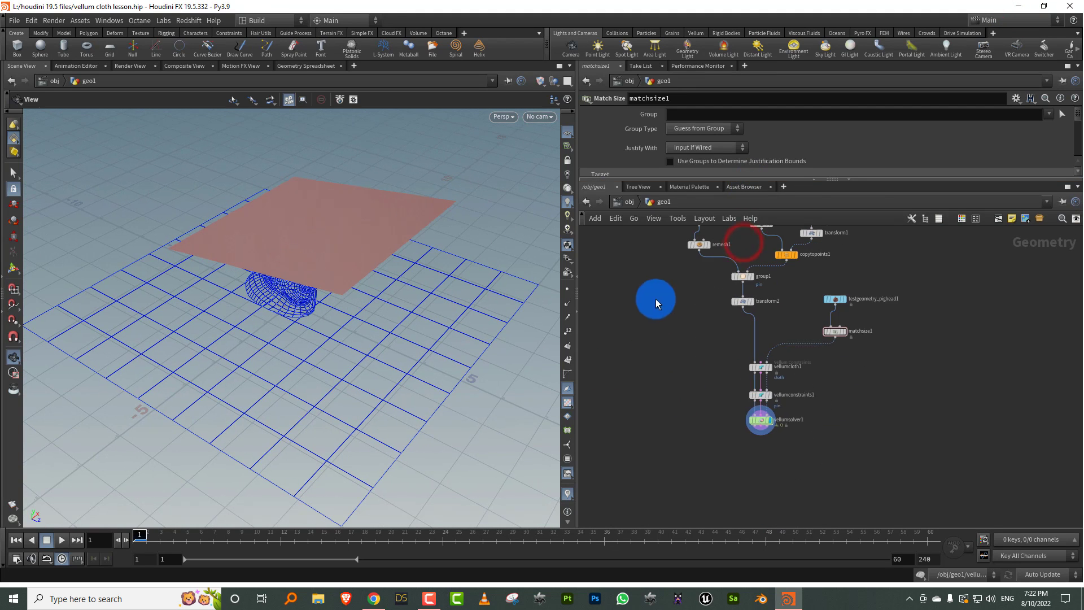
left_click(741, 416)
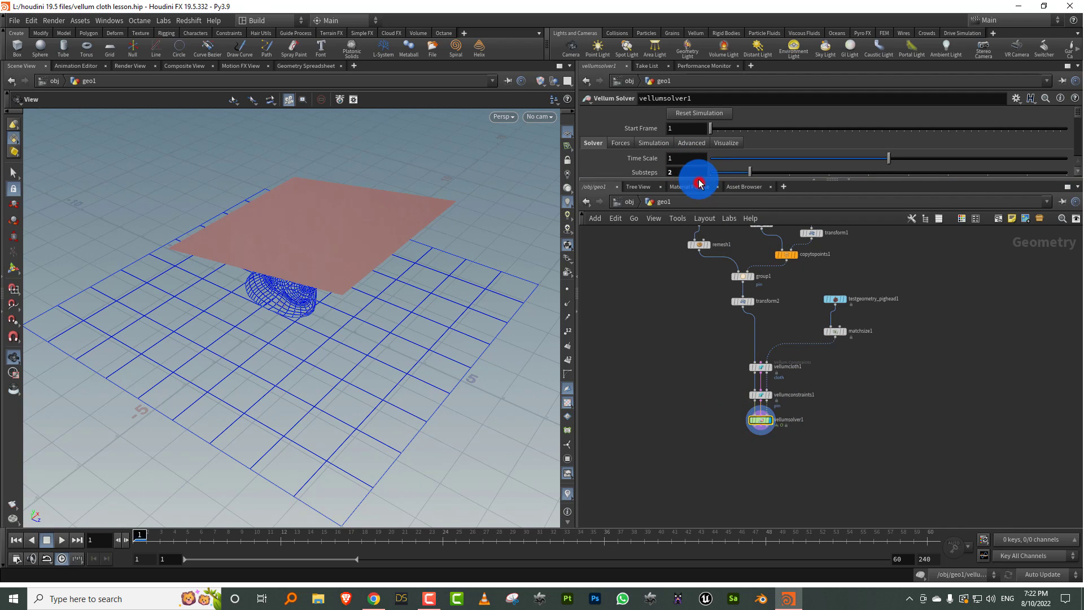
left_click_drag(702, 179, 703, 229)
left_click(726, 175)
left_click_drag(701, 187, 585, 210)
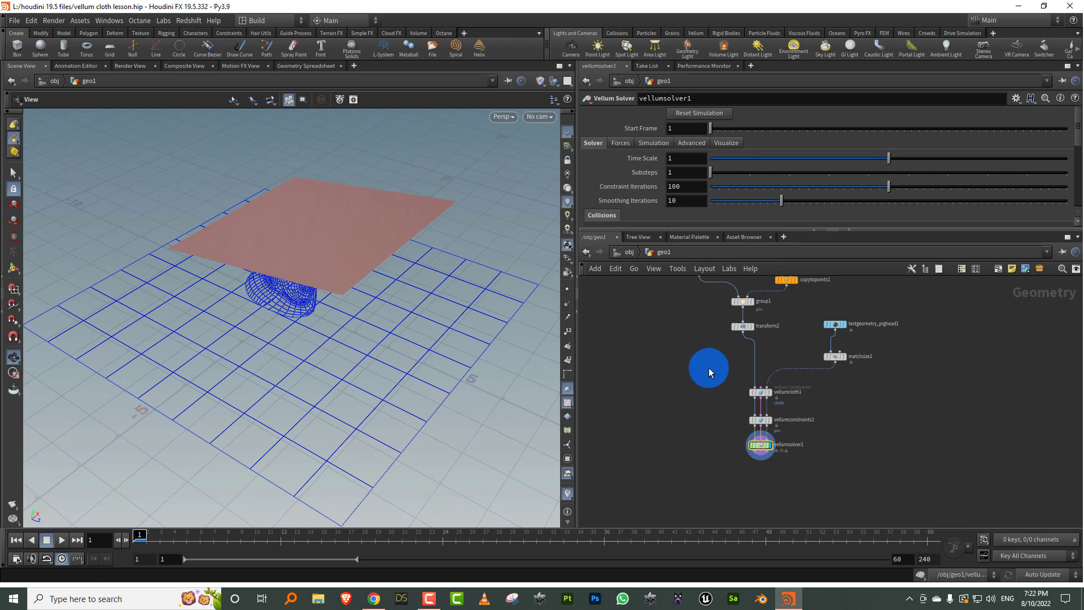
- Switch the viewport to wireframe and inspect the grid1 and remesh1 outputs, including the remesh element sizing
middle_click_drag(796, 329, 776, 459)
scroll(714, 331, "up", 5)
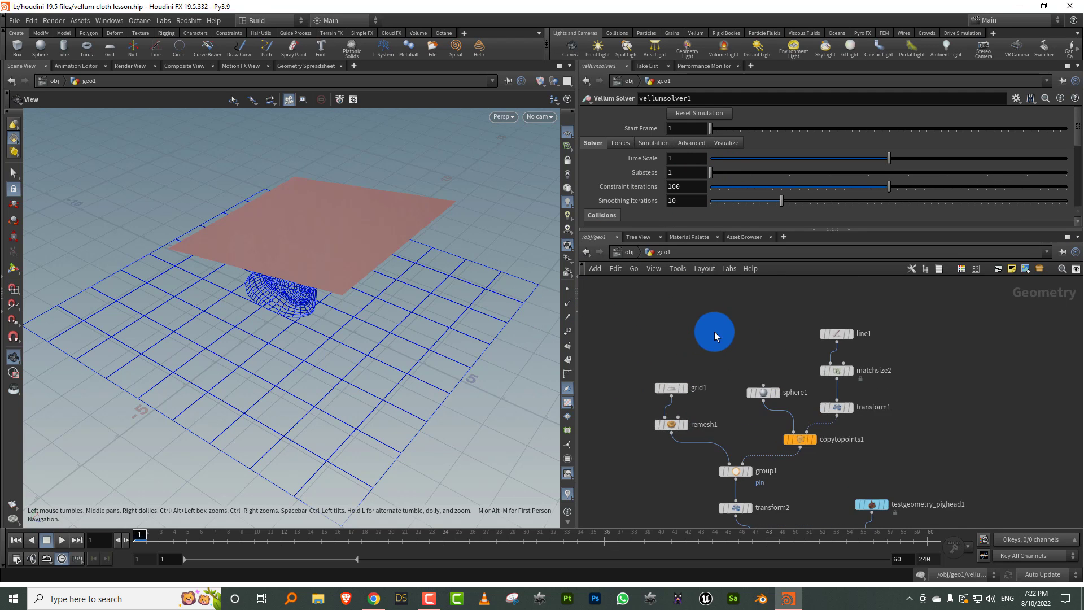
key("w")
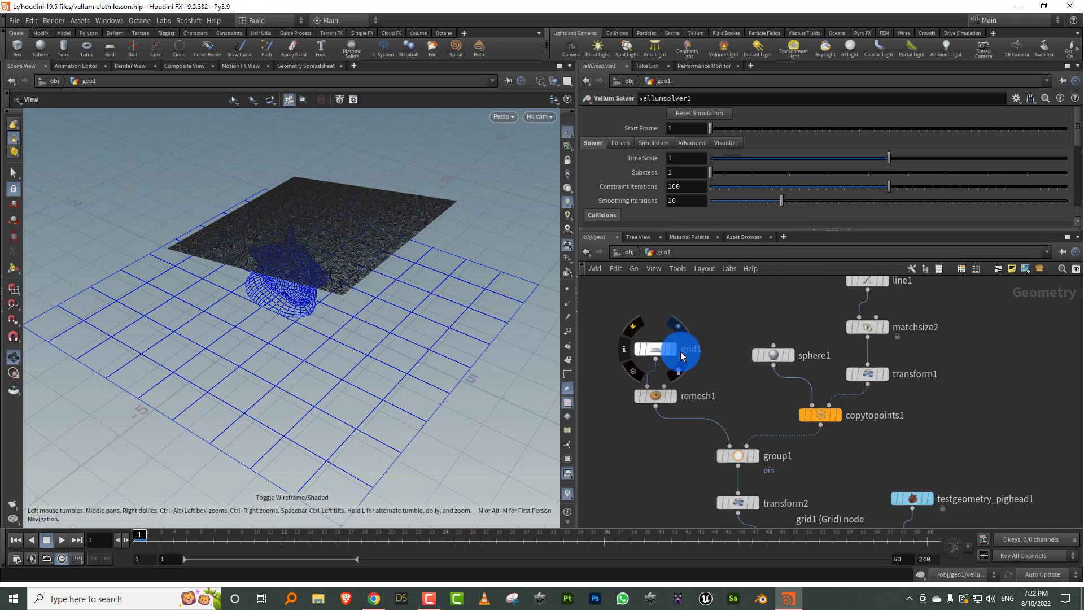
left_click(671, 351)
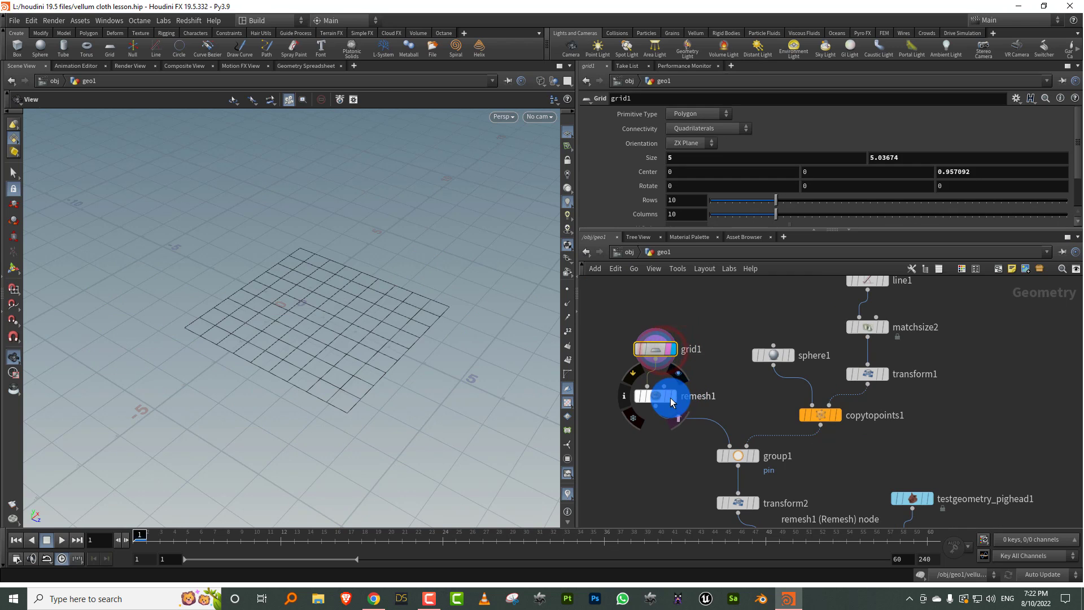
left_click(671, 400)
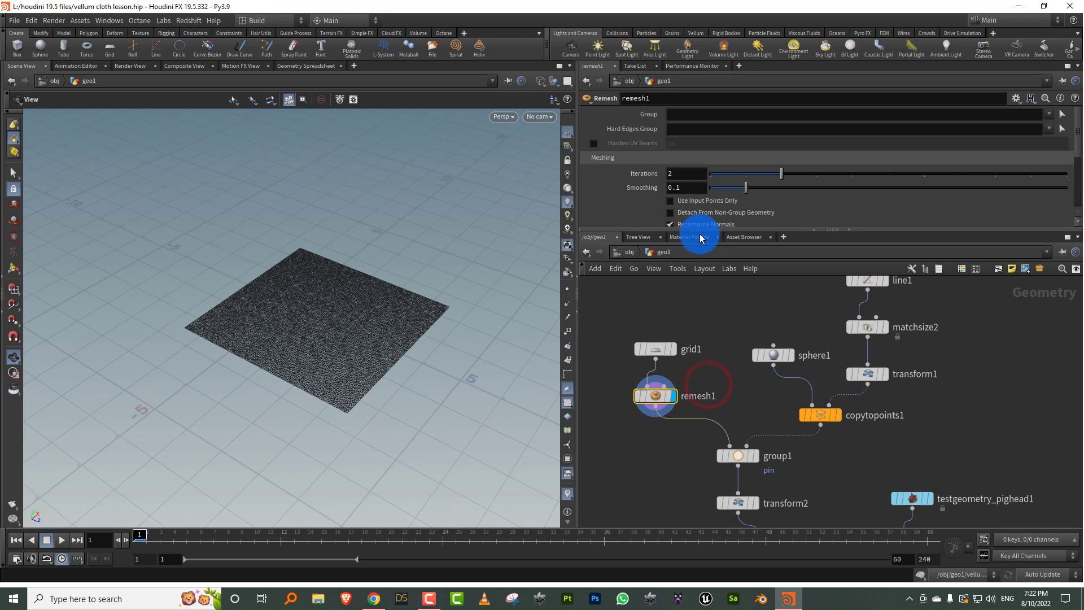
left_click_drag(701, 233, 689, 306)
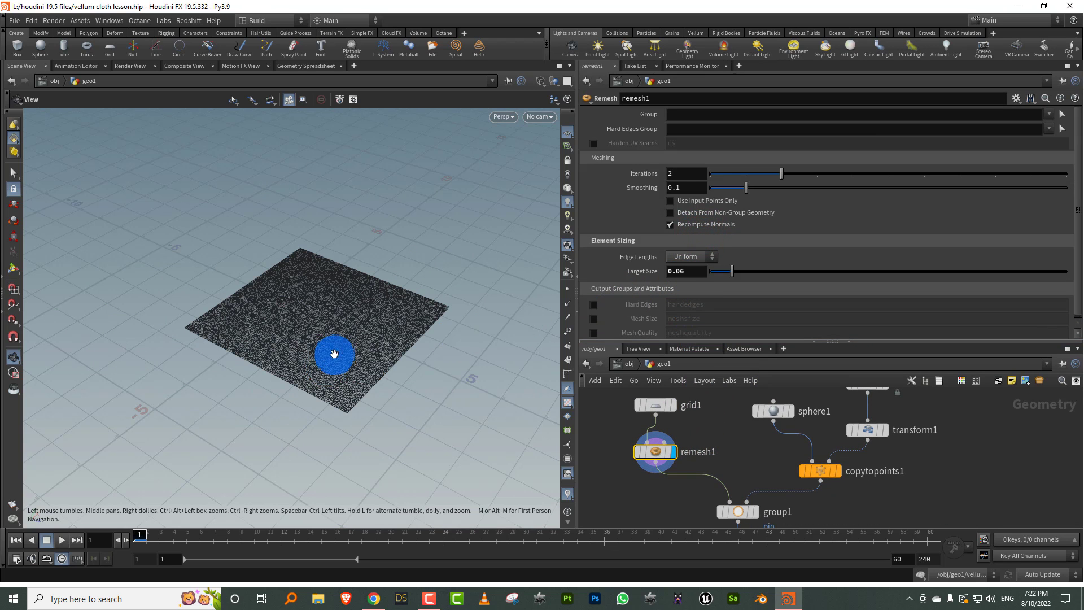
scroll(424, 306, "up", 5)
left_click_drag(746, 342, 735, 201)
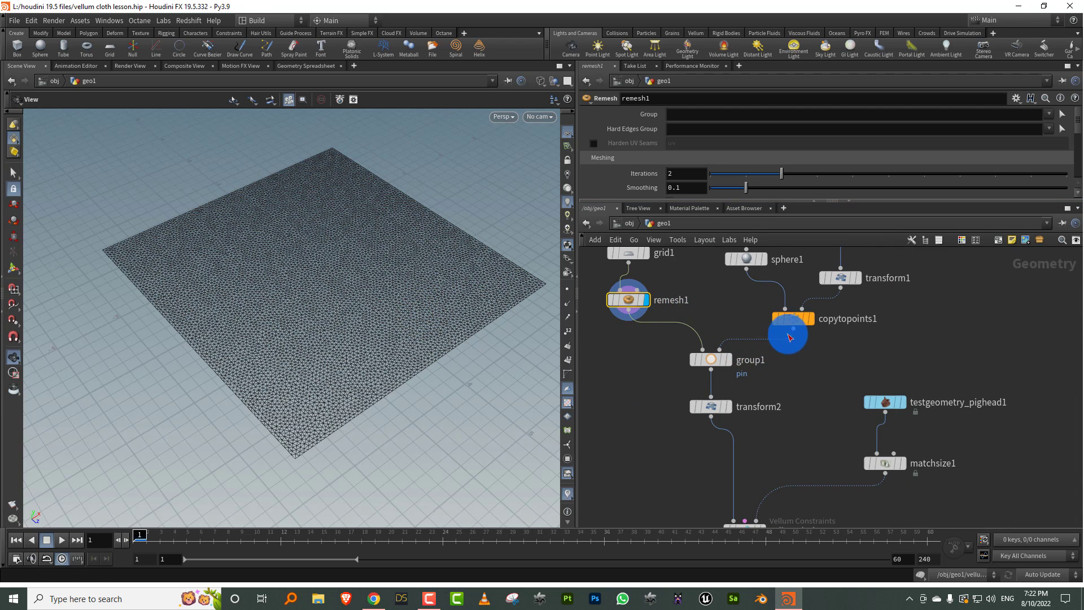
- Display the copied spheres and the group1 output to examine which cloth edge points fall into the pin group
left_click(808, 319)
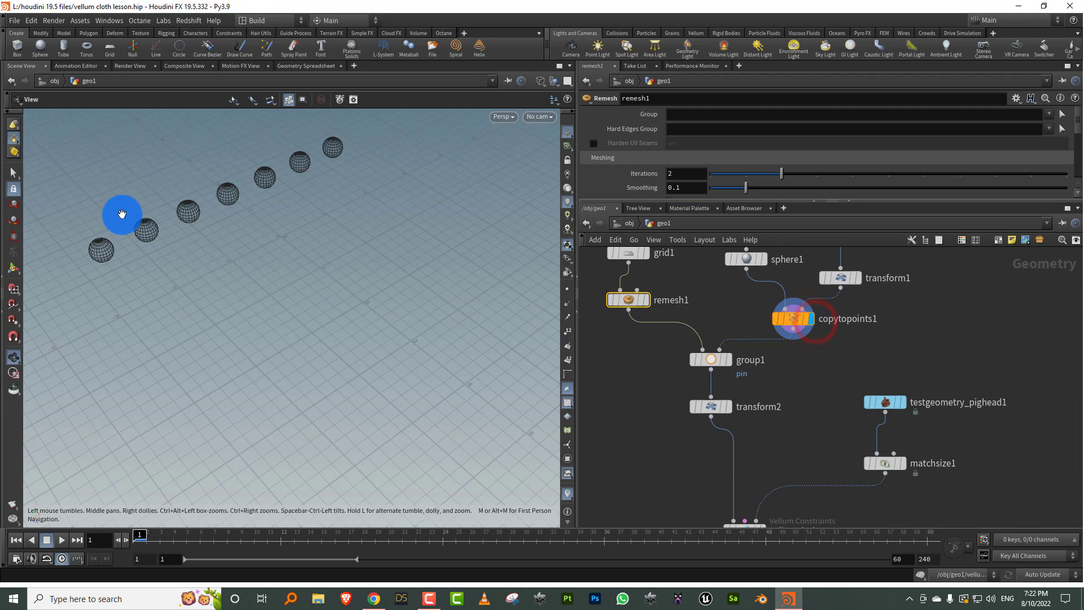
left_click(730, 361)
left_click(710, 360)
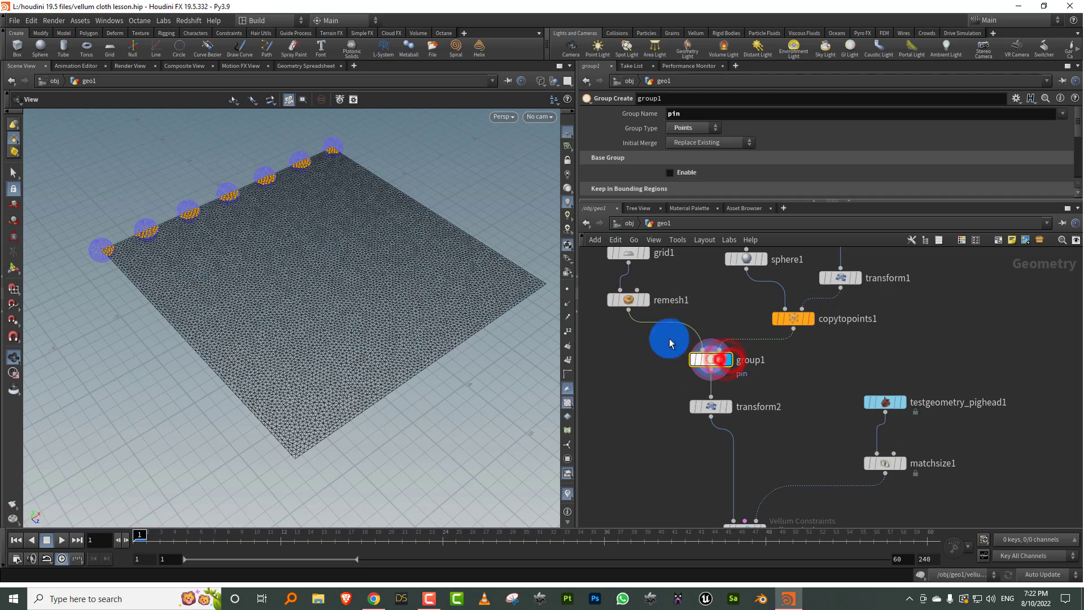
mouse_move(205, 203)
left_mouse_down()
mouse_move(167, 317)
mouse_move(223, 210)
left_mouse_up()
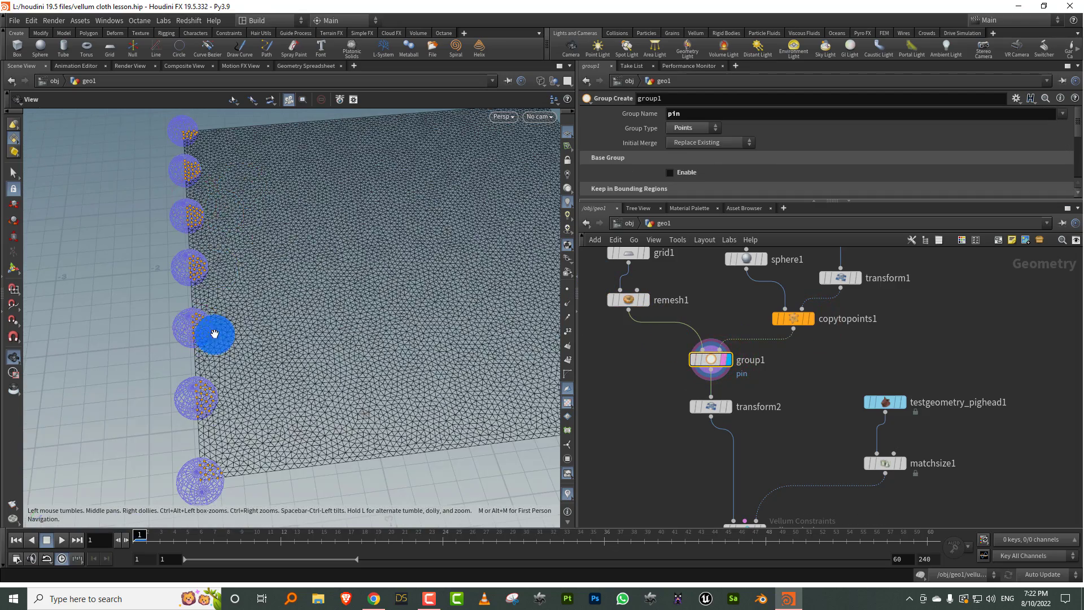
left_click_drag(214, 333, 218, 368)
middle_click_drag(800, 342, 762, 270)
scroll(760, 277, "down", 3)
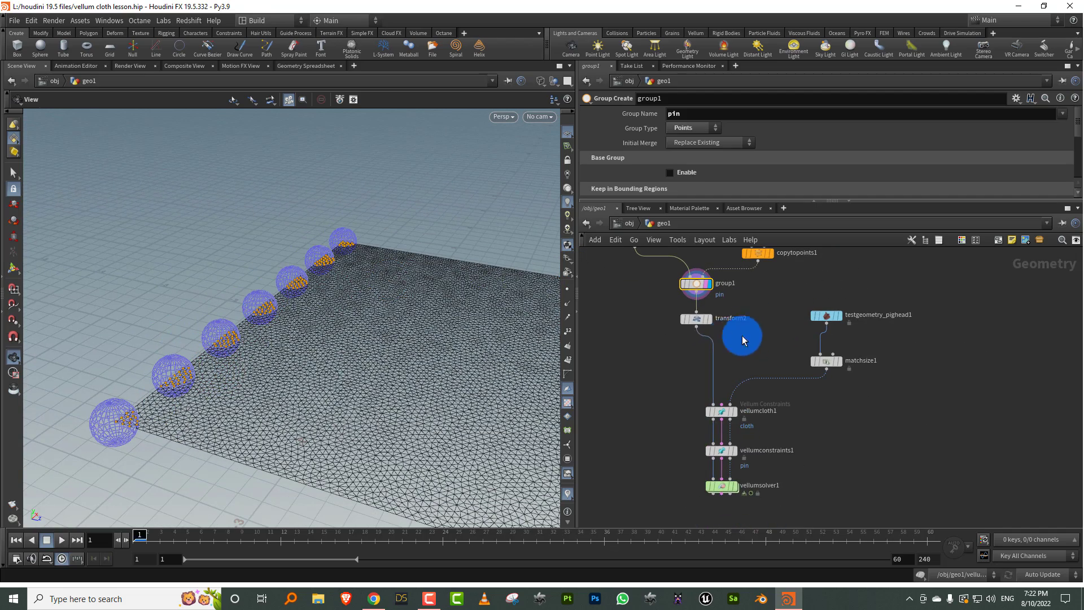
- Display the transform2 cloth plane and the matchsize1 pig head collider in turn
left_click(711, 320)
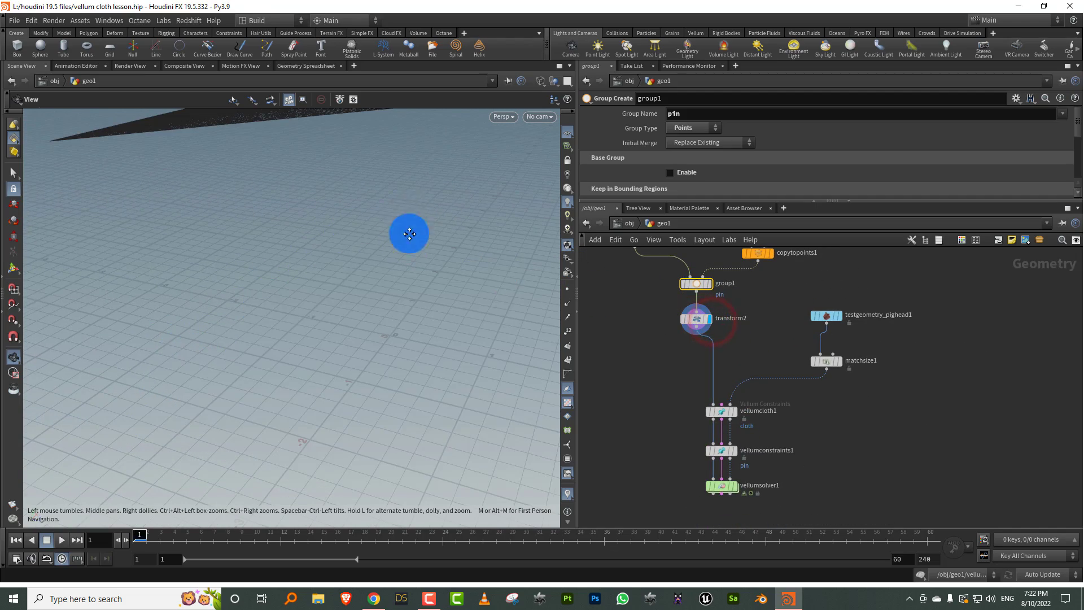
left_click_drag(406, 232, 343, 279)
left_click(838, 361)
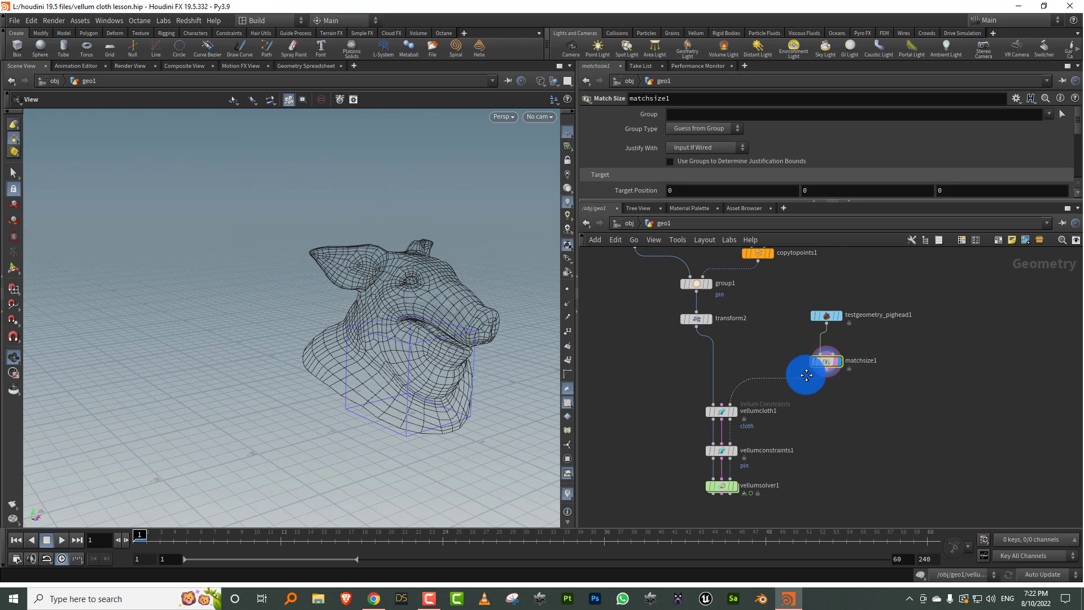
middle_click_drag(806, 375, 781, 317)
scroll(745, 371, "up", 3)
- Display vellumcloth1 and review its cloth constraint parameters from bend stiffness up to mass and thickness
left_click_drag(768, 323, 649, 382)
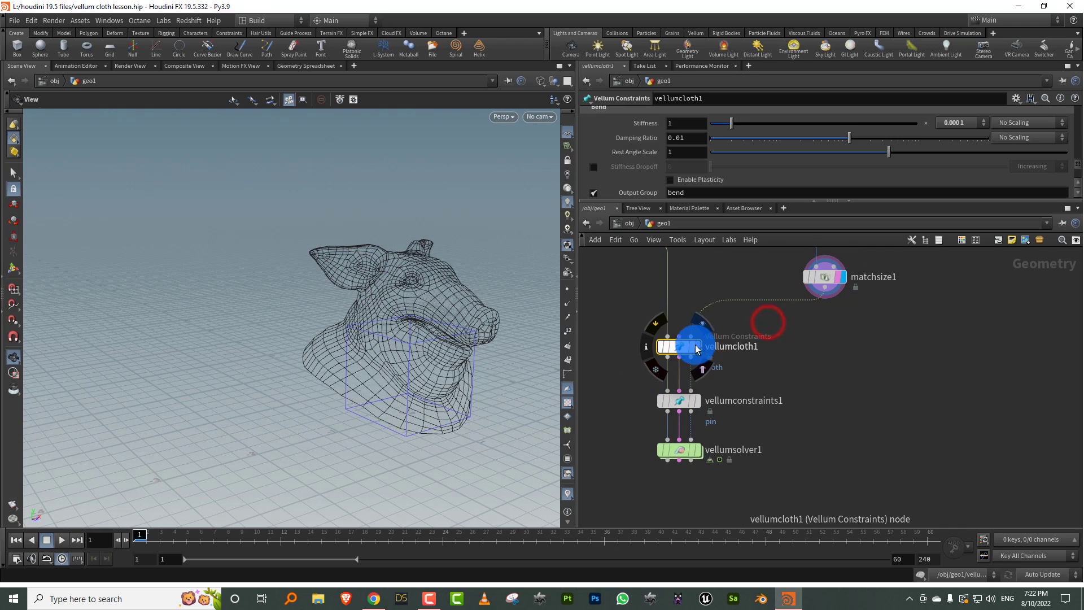
left_click(696, 346)
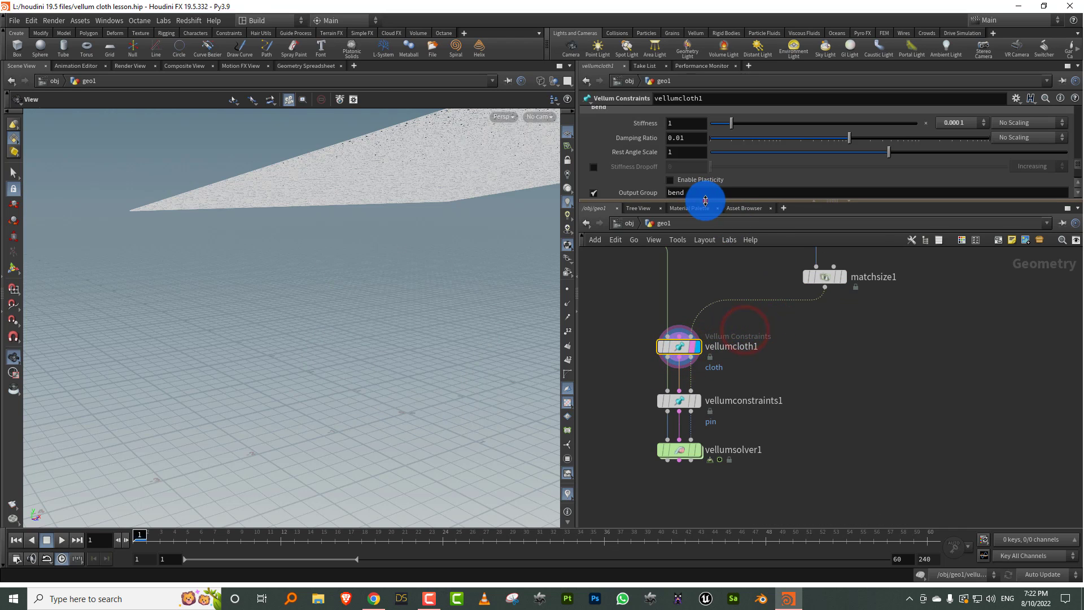
left_click_drag(706, 200, 703, 282)
left_click_drag(1075, 218, 1081, 118)
middle_click_drag(808, 386, 822, 324)
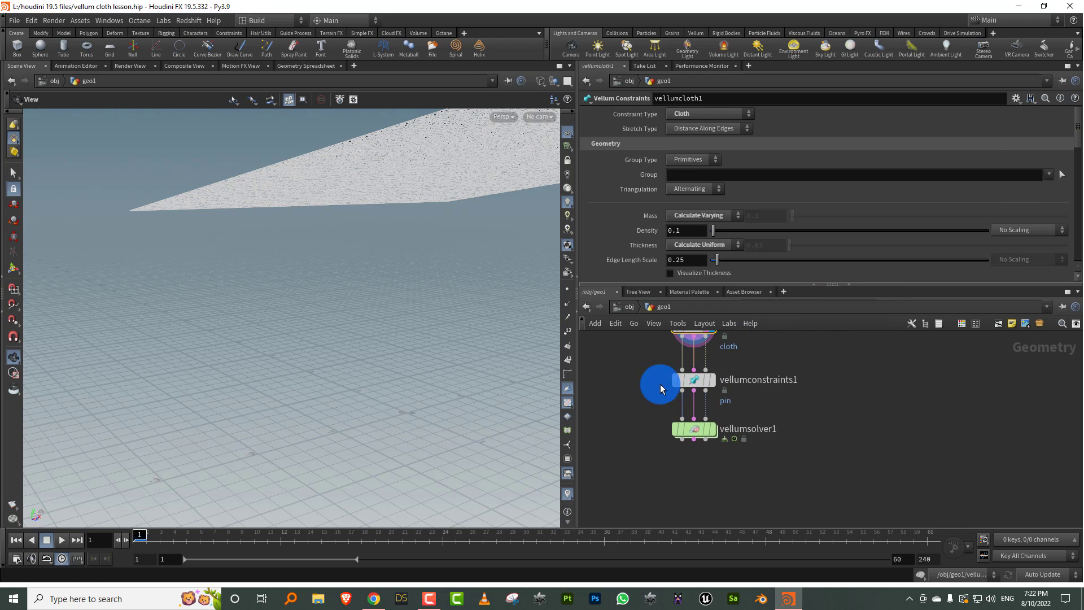
- Display vellumconstraints1 and examine its Pin to Target settings and the pinned edge of the cloth
left_click_drag(658, 378, 744, 390)
left_click(710, 382)
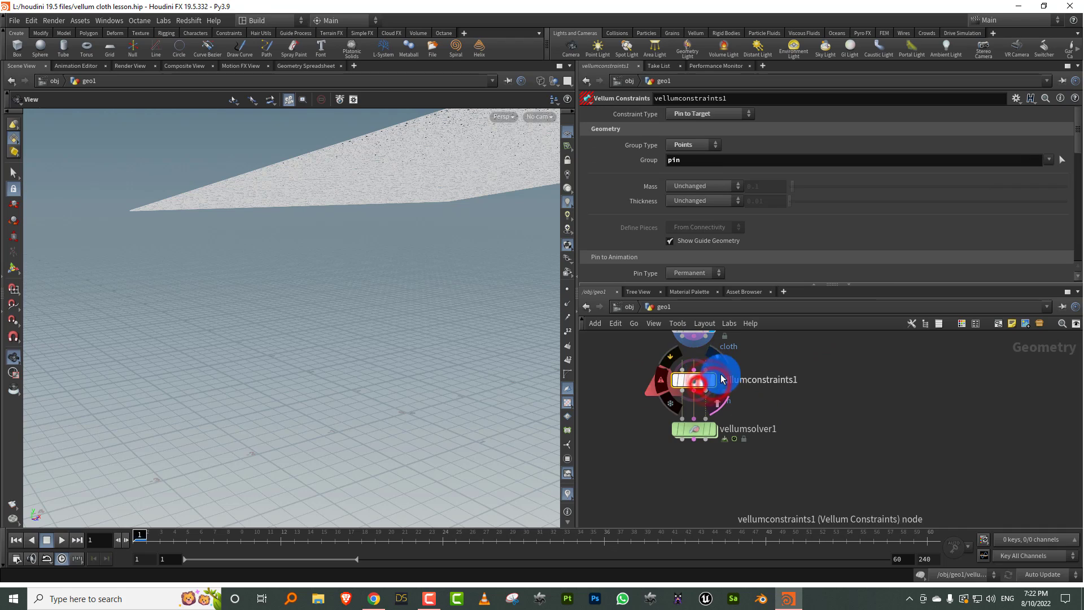
left_click_drag(770, 373, 639, 416)
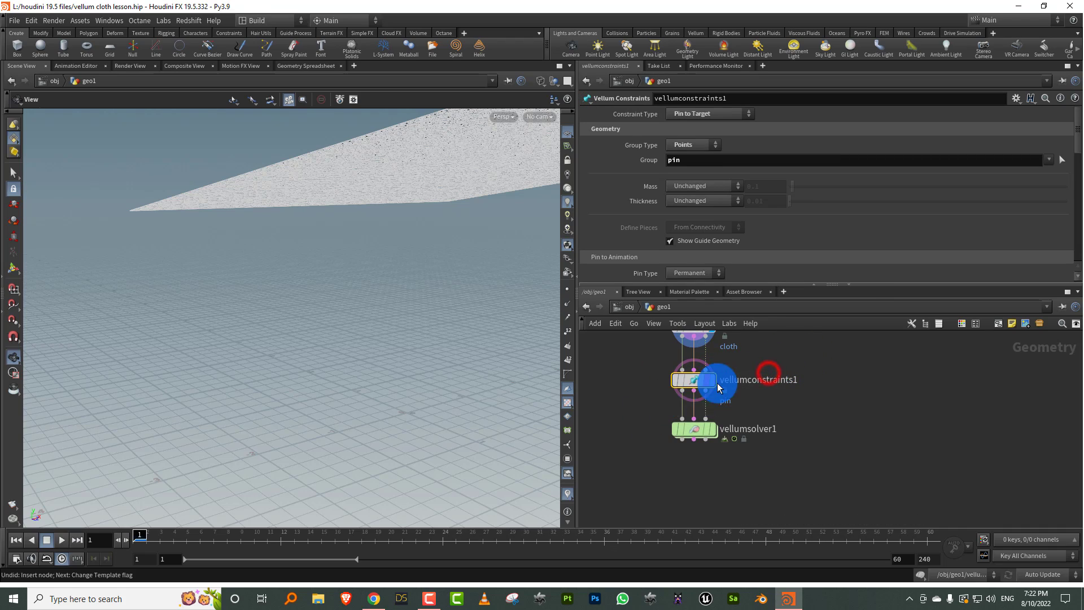
left_click(714, 381)
left_click_drag(342, 179, 346, 310)
- Display vellumsolver1 and check its Ground Position collision option against the cloth, pig head and ground grid
left_click(710, 434)
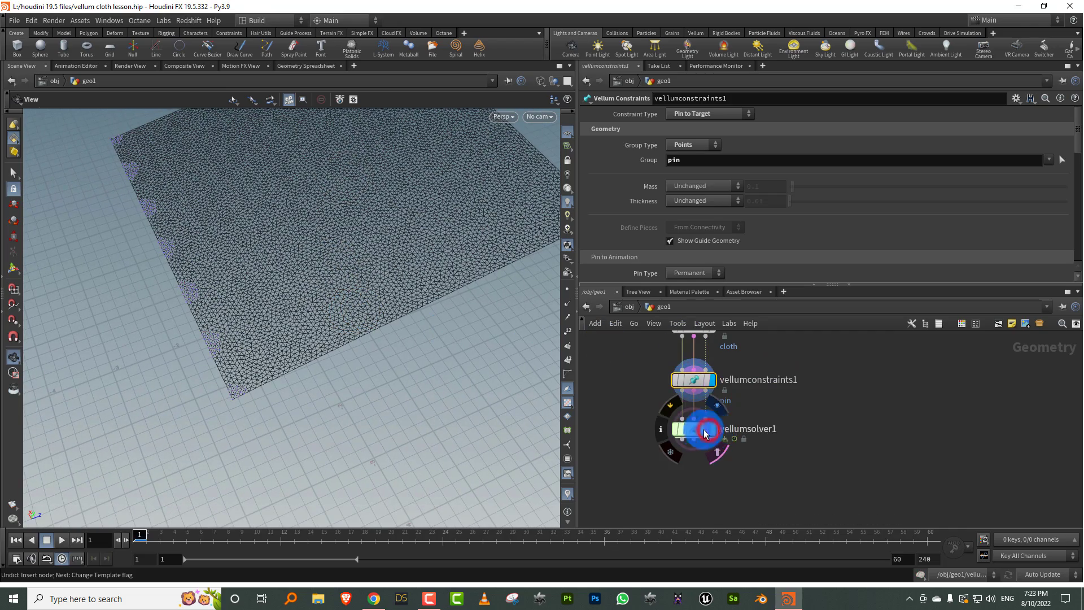
left_click_drag(467, 322, 451, 297)
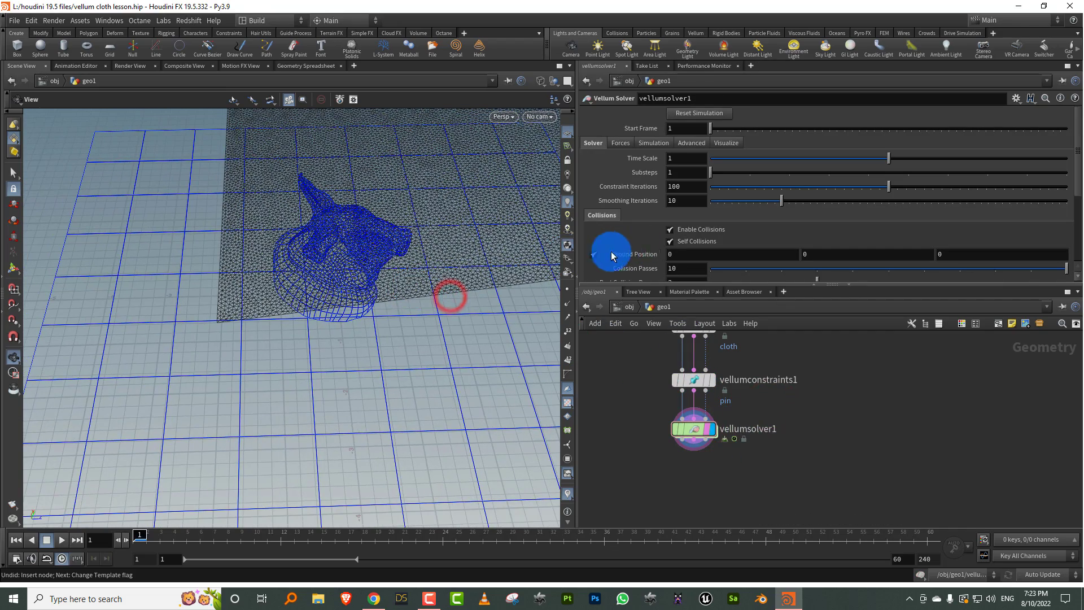
left_click(594, 255)
left_click_drag(396, 248, 133, 441)
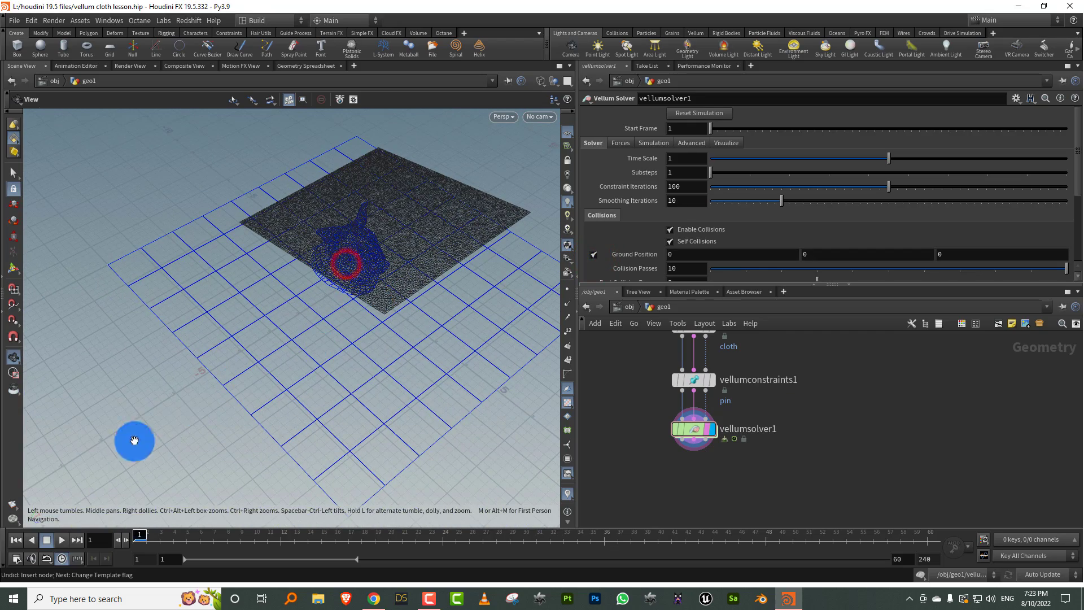
left_click(62, 540)
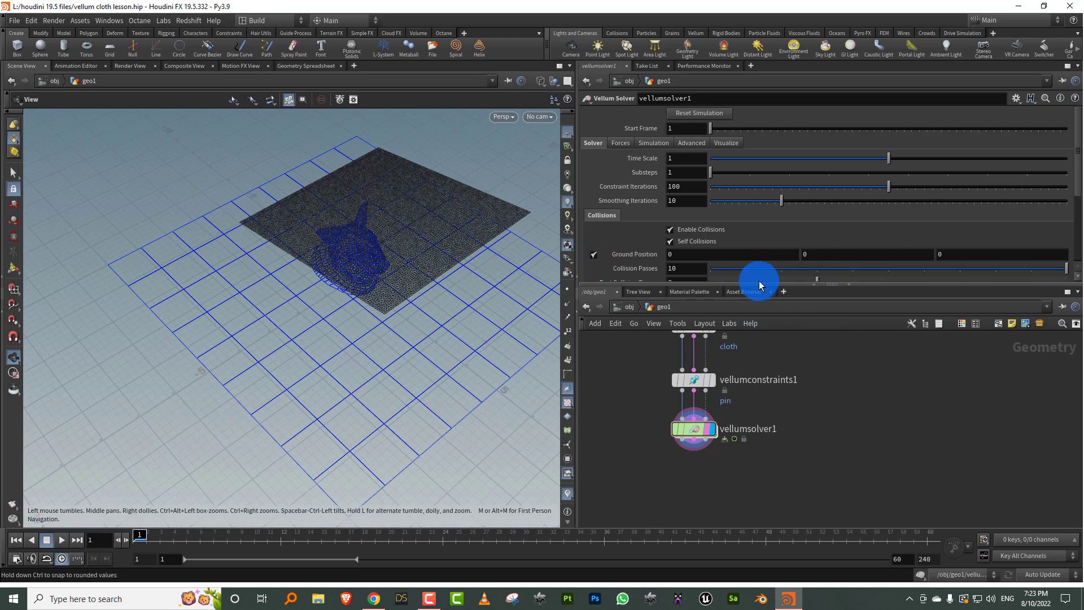
- Duplicate the vellumcloth1, vellumconstraints1 and vellumsolver1 nodes as a second chain beneath matchsize1
left_click_drag(759, 285, 759, 185)
scroll(760, 305, "down", 5)
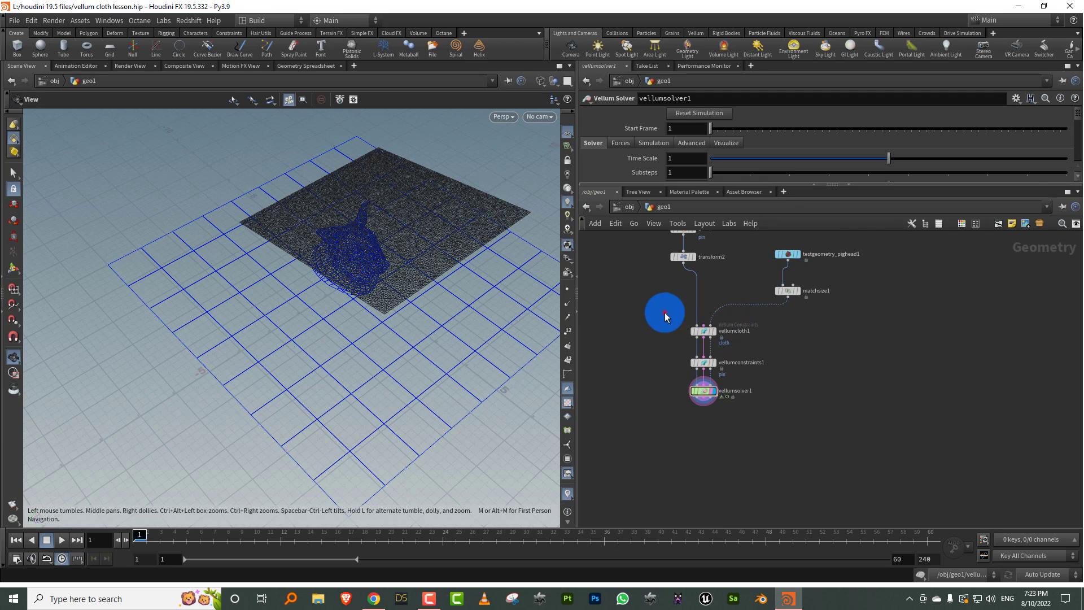
left_click_drag(664, 312, 796, 372)
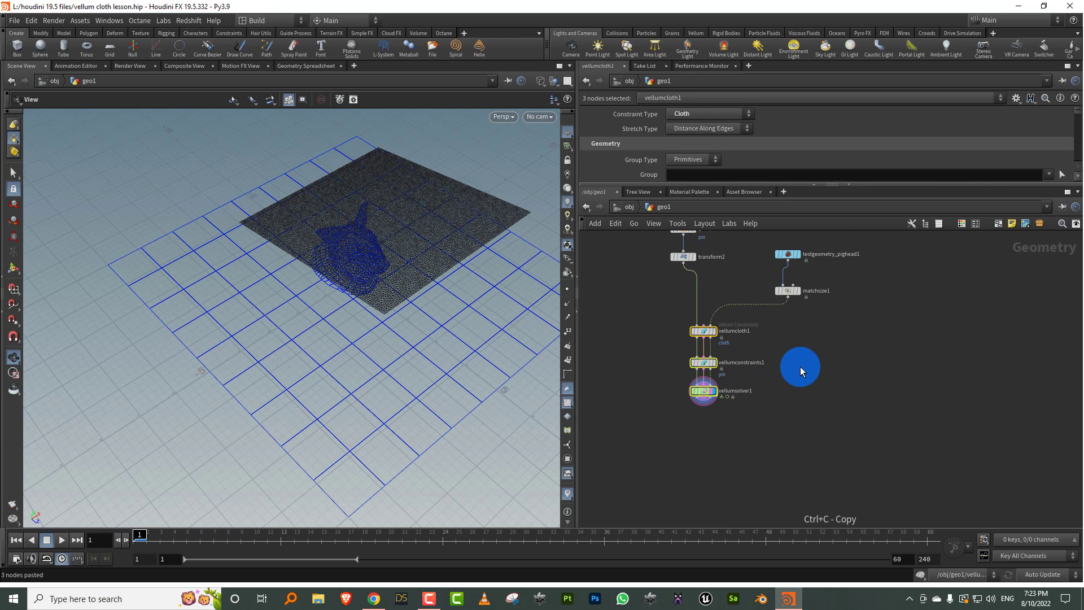
key("ctrl+v")
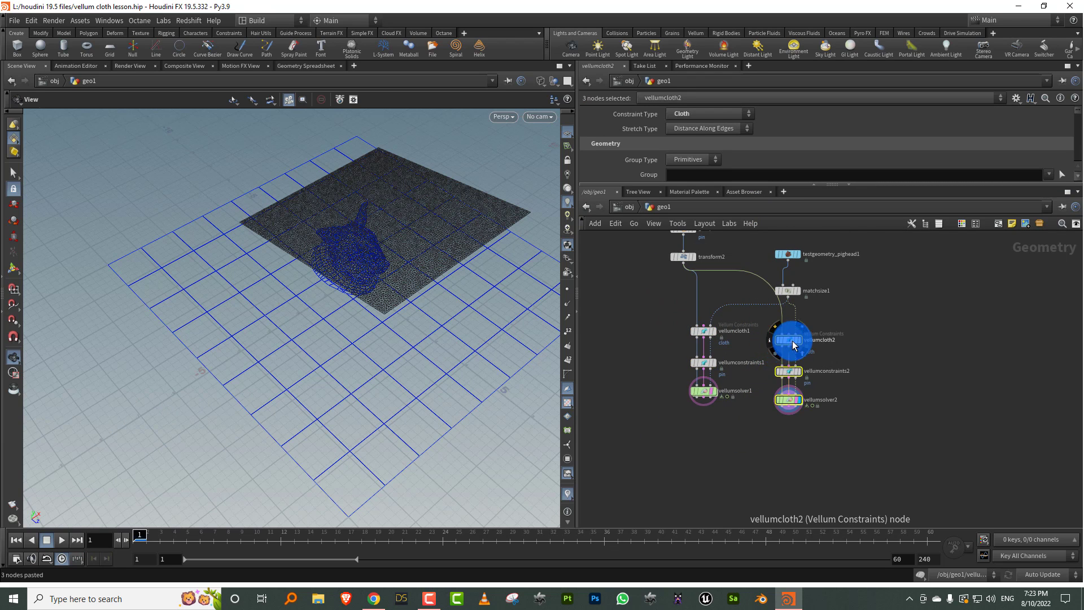
- Add a Transform node beneath vellumsolver2, wire the solver's output into it and display it
left_click(789, 340)
key("Tab")
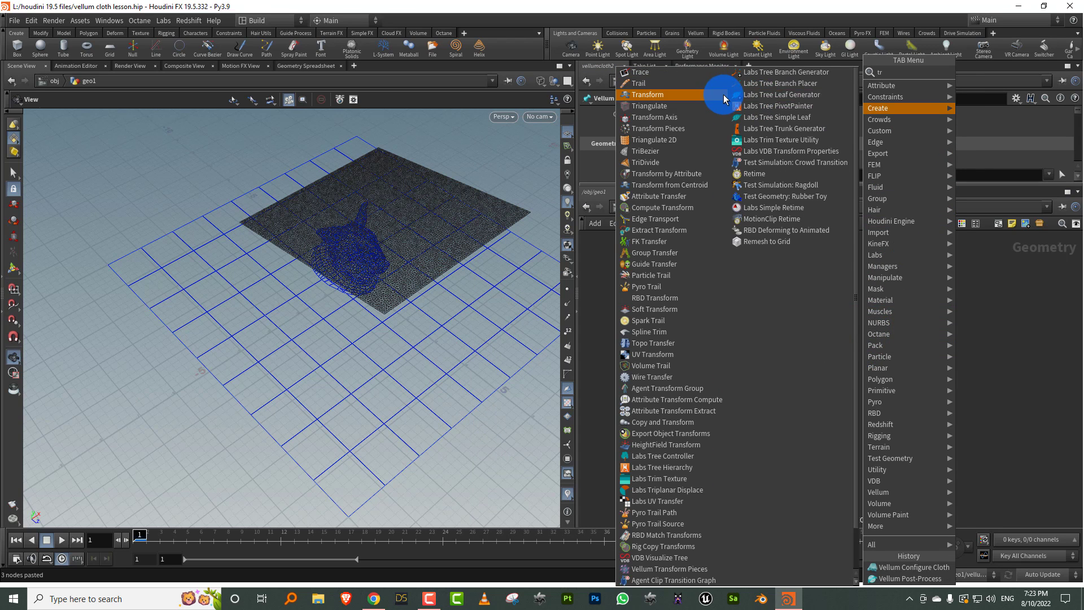
left_click(724, 94)
left_click(796, 440)
left_click_drag(789, 408, 805, 449)
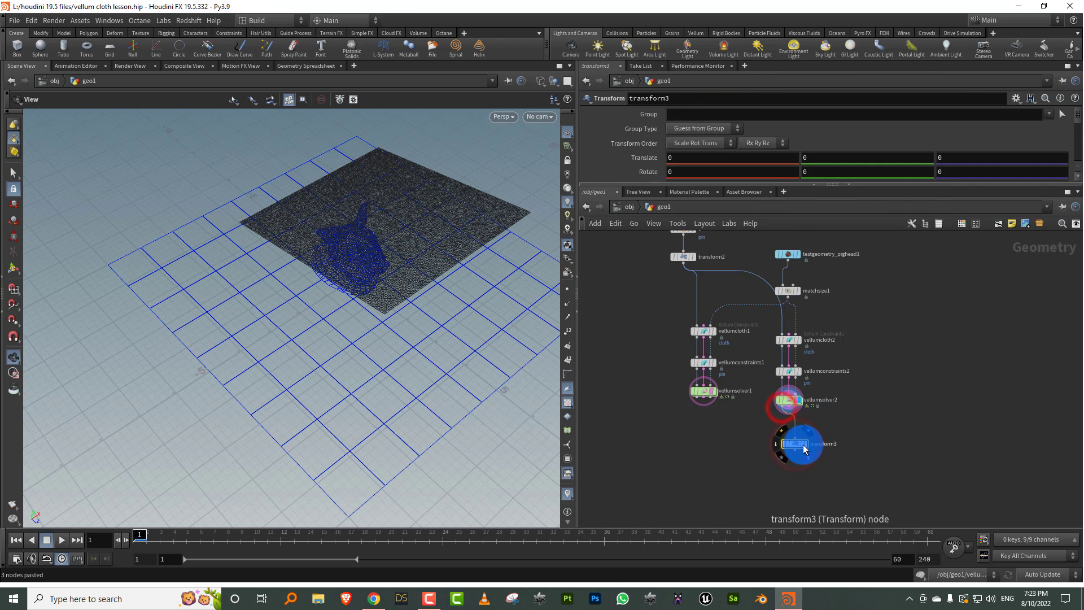
left_click(804, 444)
- Template vellumsolver1 for reference and move the second cloth about 7 units along X, beside the first
left_click(712, 392)
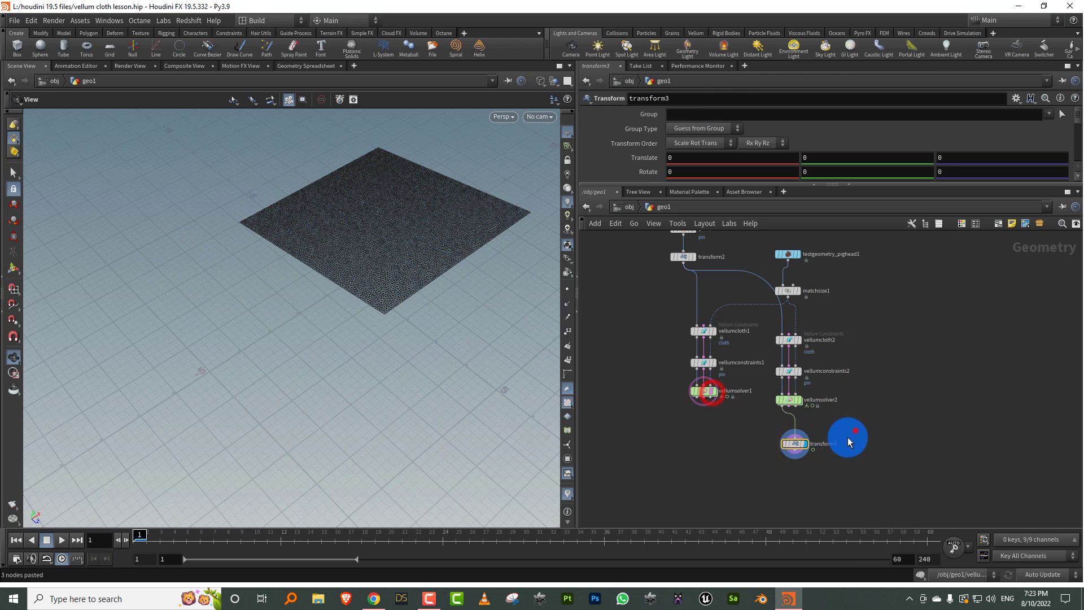
left_click(856, 431)
left_click_drag(475, 247, 441, 275)
key("t")
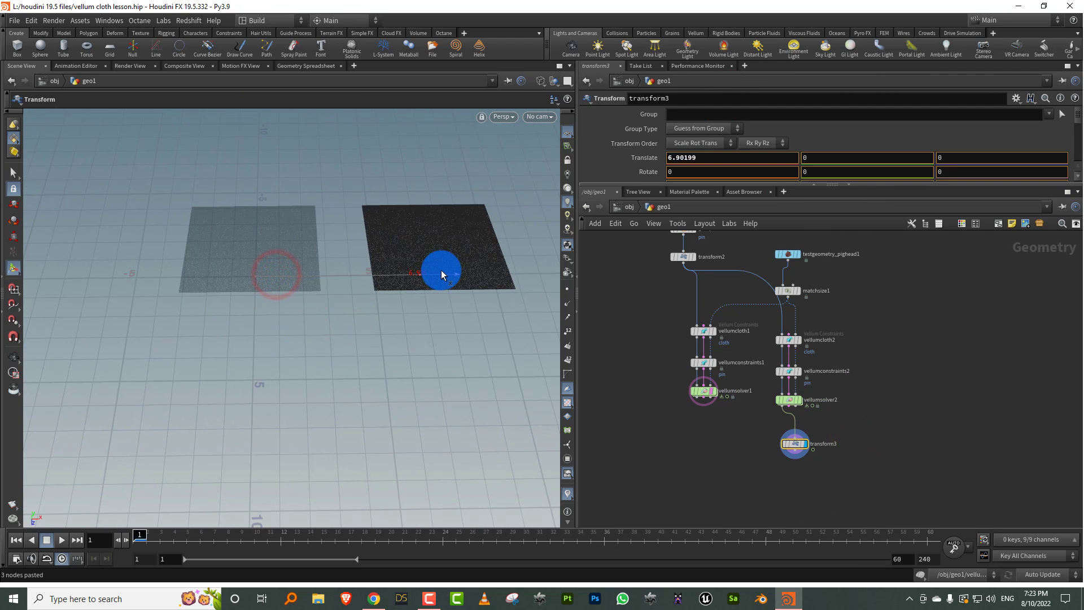
- Add a Merge node that combines vellumsolver1 and transform3, and display it
right_click(706, 381)
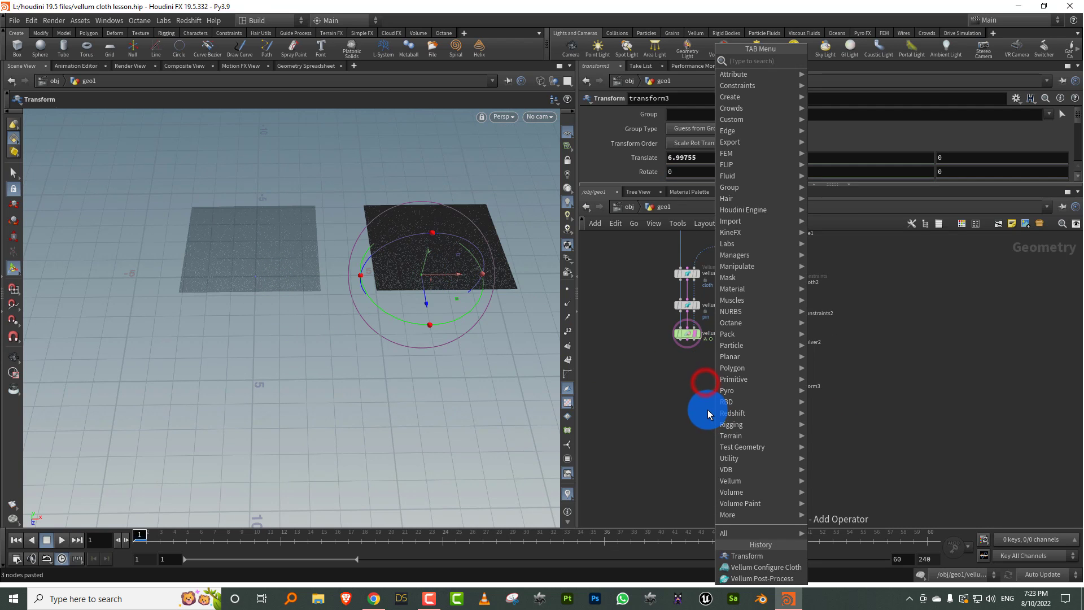
type("mer")
left_click(840, 62)
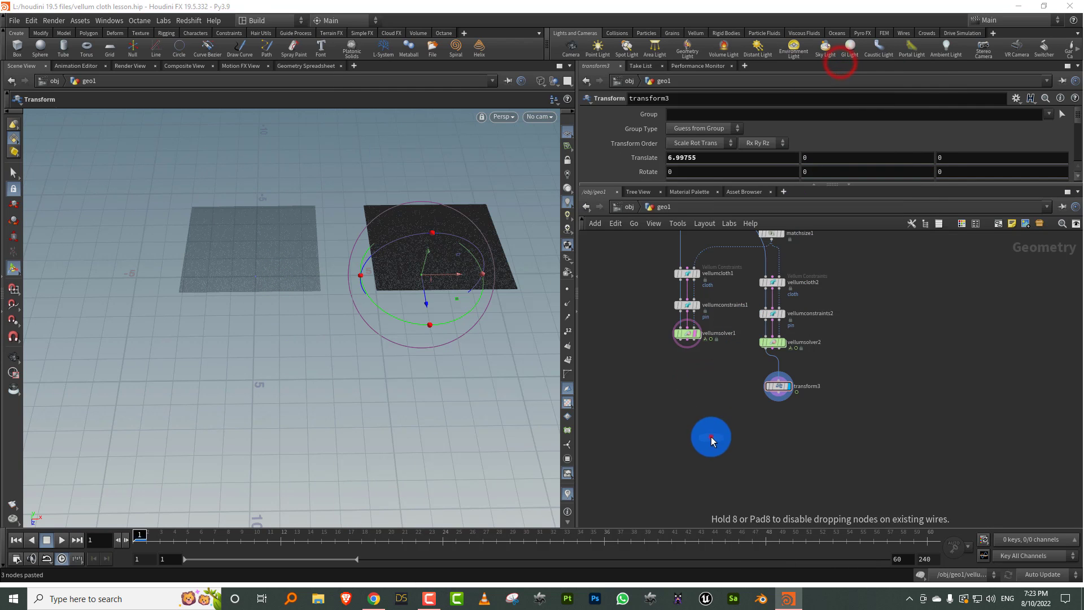
left_click(712, 437)
left_click_drag(681, 348, 712, 432)
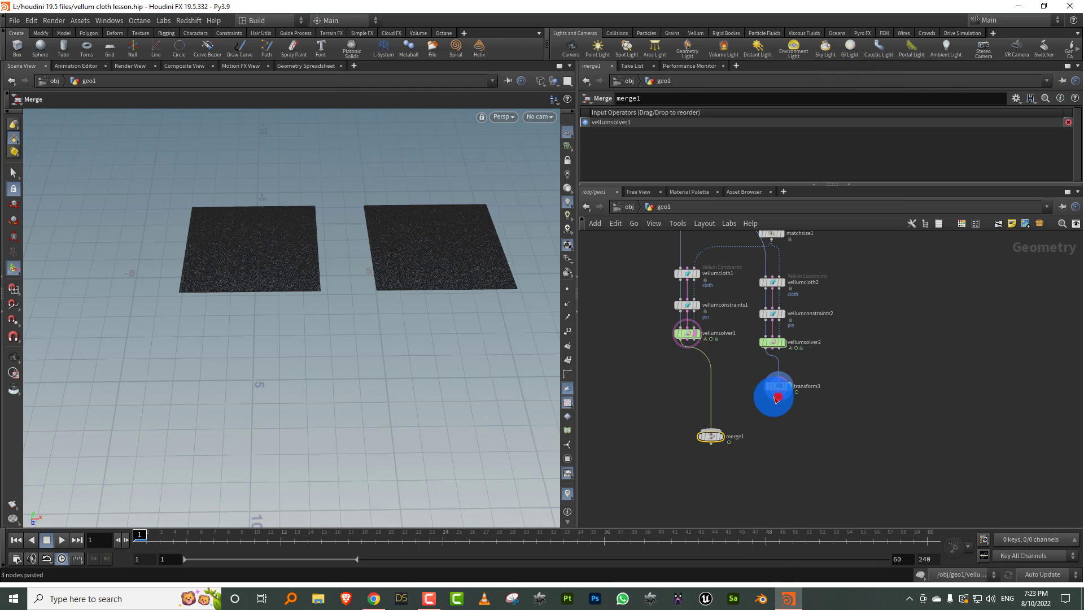
mouse_move(776, 399)
left_mouse_down()
mouse_move(720, 442)
mouse_move(739, 436)
left_mouse_up()
left_click(723, 438)
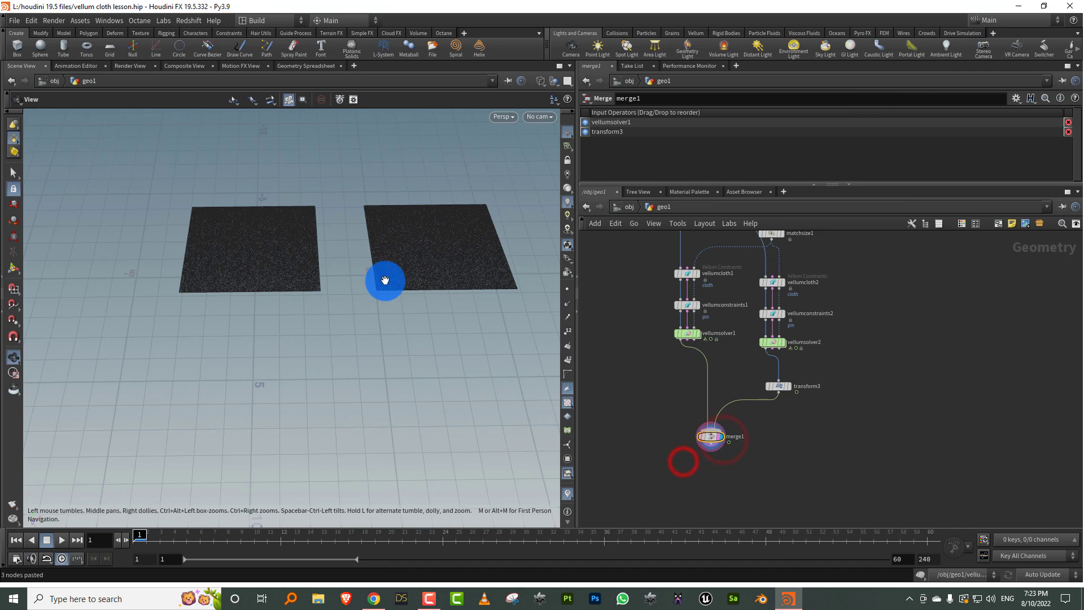
- Show both cloths shaded without wireframe and play their simulation, returning to frame 1
mouse_move(385, 282)
left_mouse_down("alt")
mouse_move(424, 279)
mouse_move(372, 314)
left_mouse_up("alt")
key("shift+w")
scroll(407, 252, "up", 3)
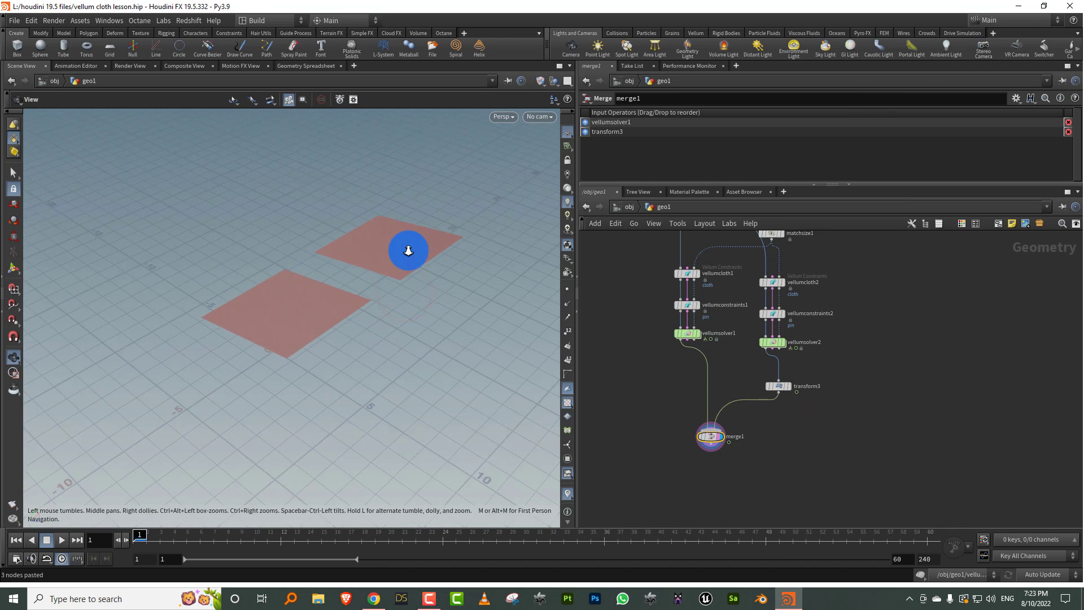
left_click_drag(407, 252, 399, 260, "alt")
middle_click_drag(310, 291, 119, 449, "alt")
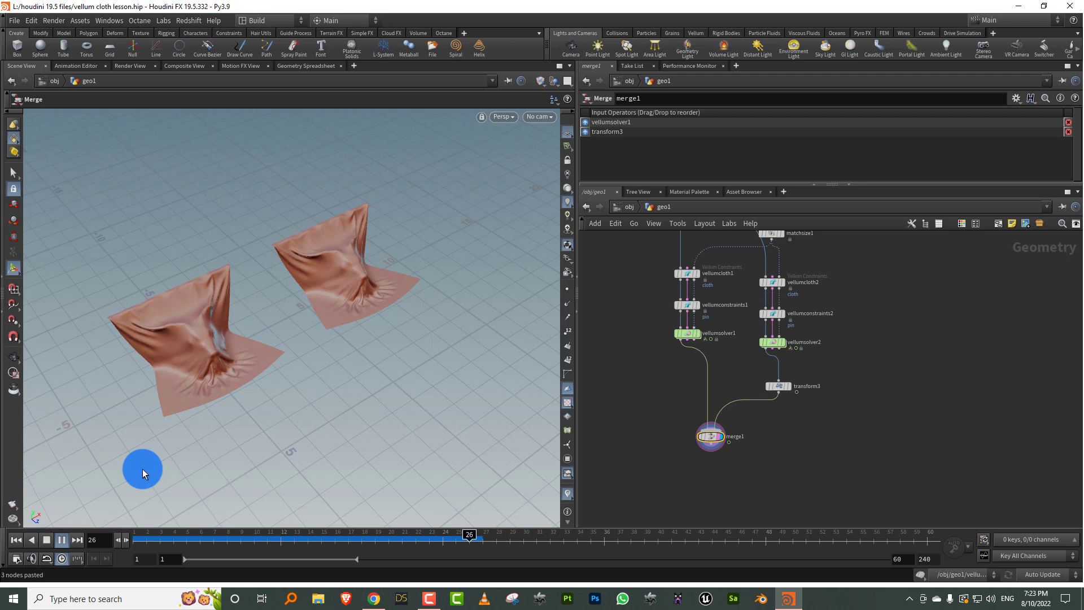
left_click(46, 540)
left_click(16, 540)
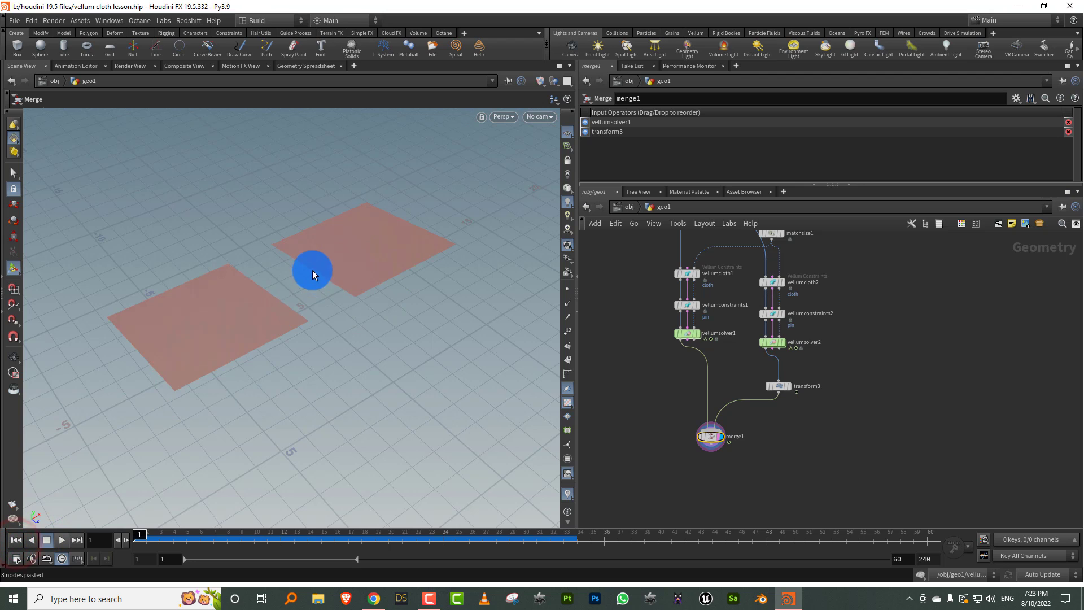
key("u")
left_click_drag(285, 309, 284, 307)
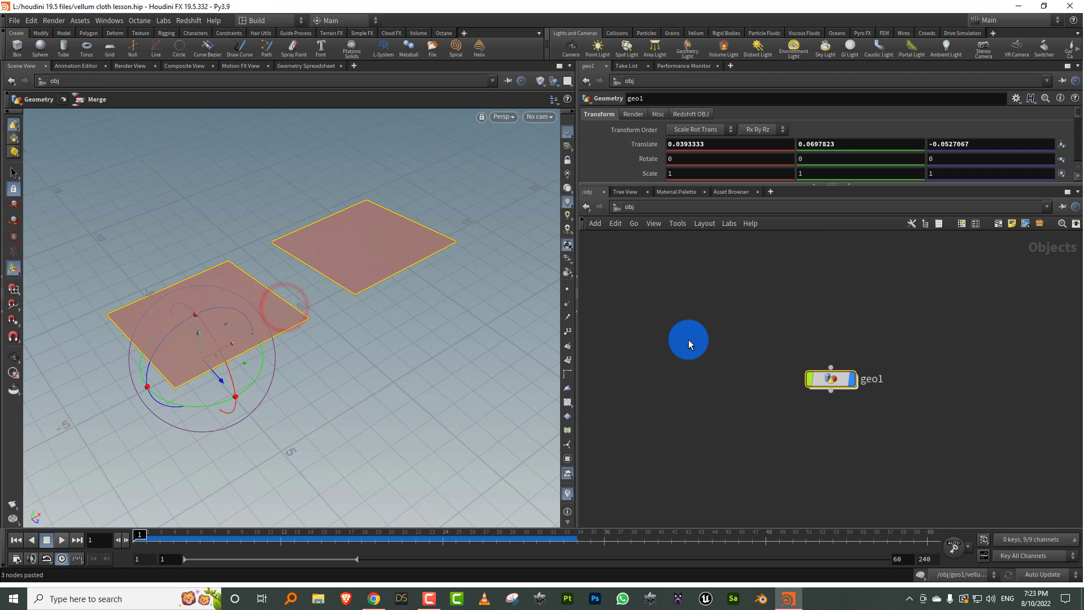
key("ctrl+z")
left_click(845, 378)
double_click(839, 382)
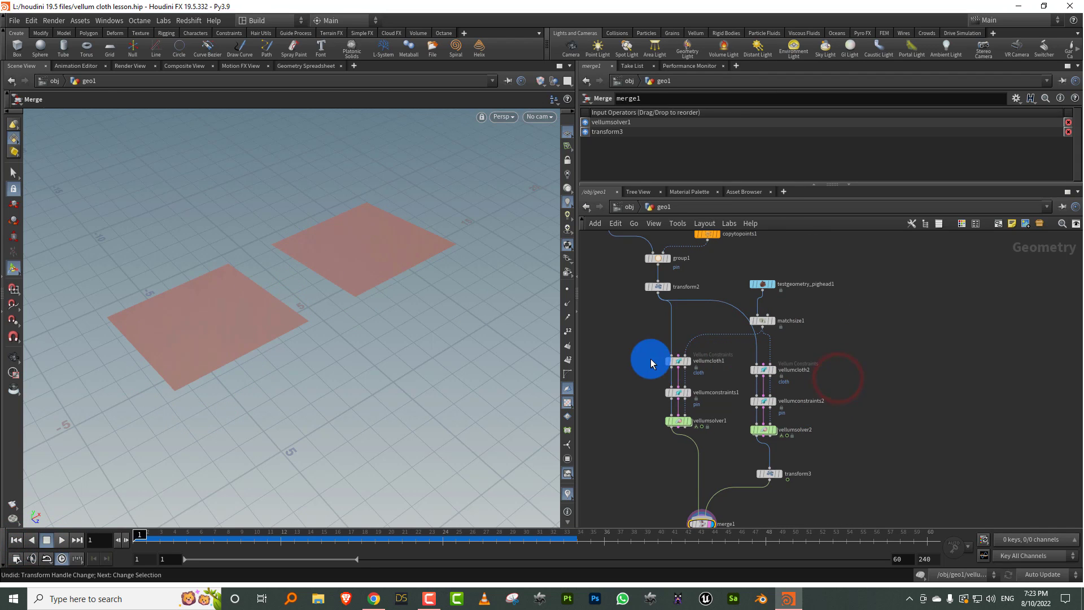
- Set the Target Size of remesh1 to 0.1
left_click(648, 353)
middle_click_drag(648, 347, 719, 480)
left_click_drag(648, 381, 715, 338)
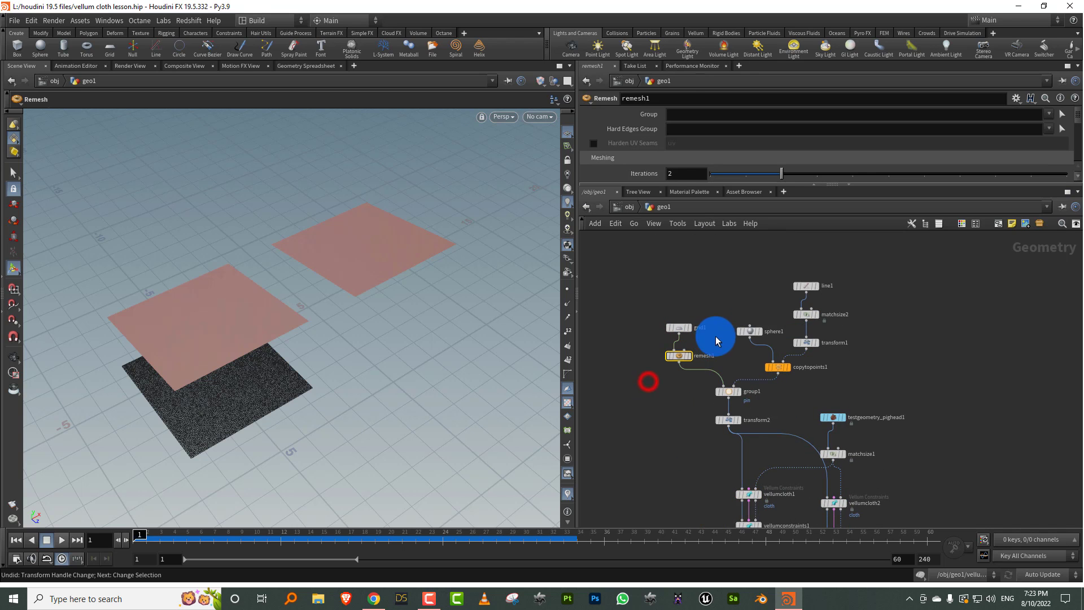
left_click_drag(669, 184, 682, 275)
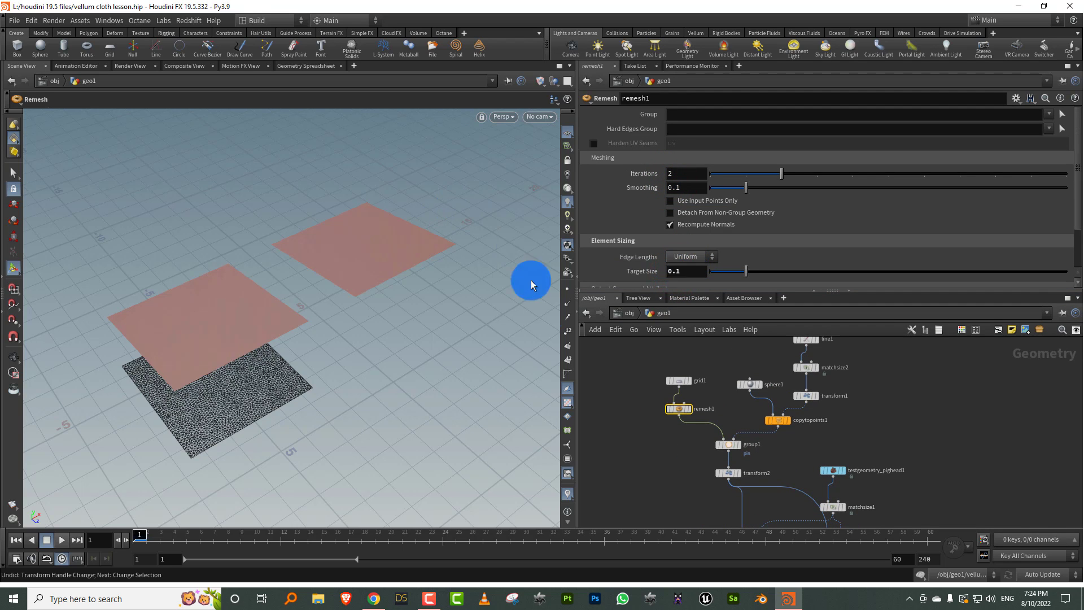
left_click(604, 376)
- Play the simulation with the coarser mesh, examine both draped cloths and return to frame 1
left_click_drag(327, 293, 244, 347)
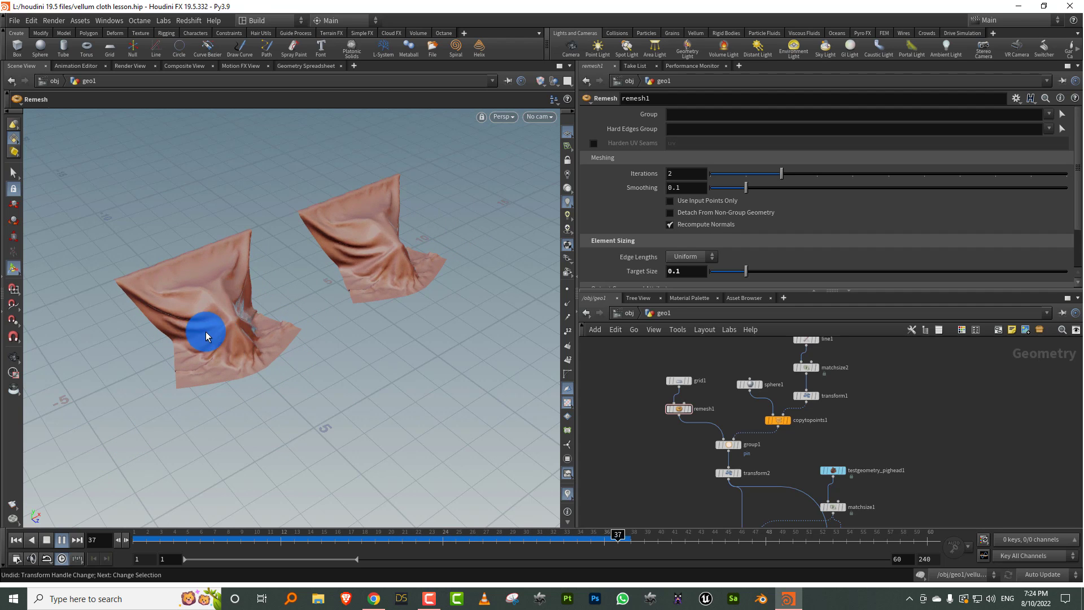
left_click(47, 534)
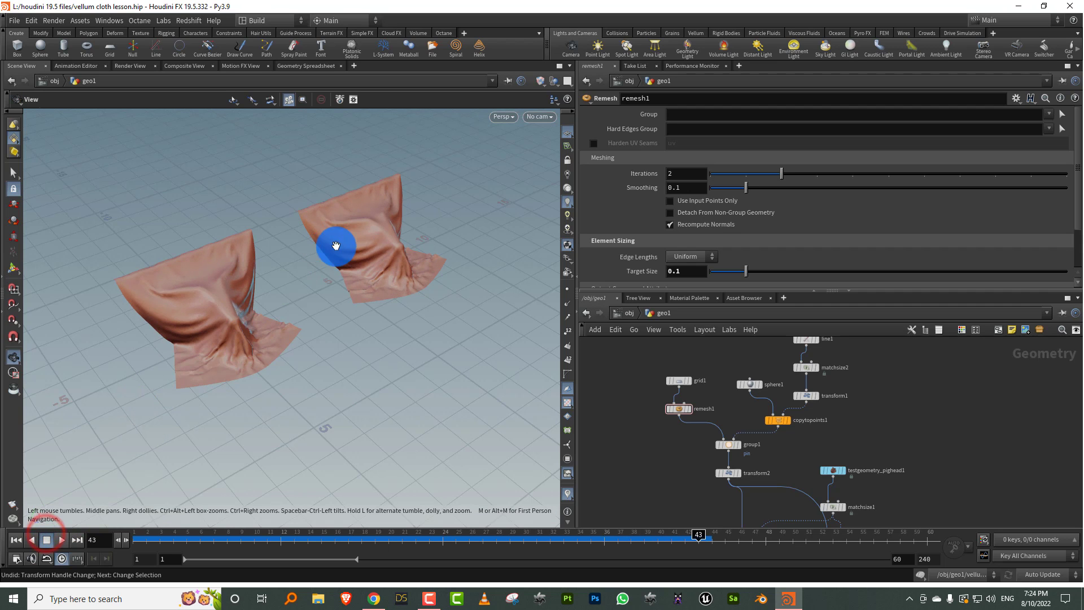
mouse_move(324, 258)
left_mouse_down("alt")
mouse_move(373, 218)
mouse_move(392, 218)
mouse_move(330, 232)
mouse_move(335, 262)
left_mouse_up("alt")
scroll(392, 218, "up", 3)
left_click(139, 537)
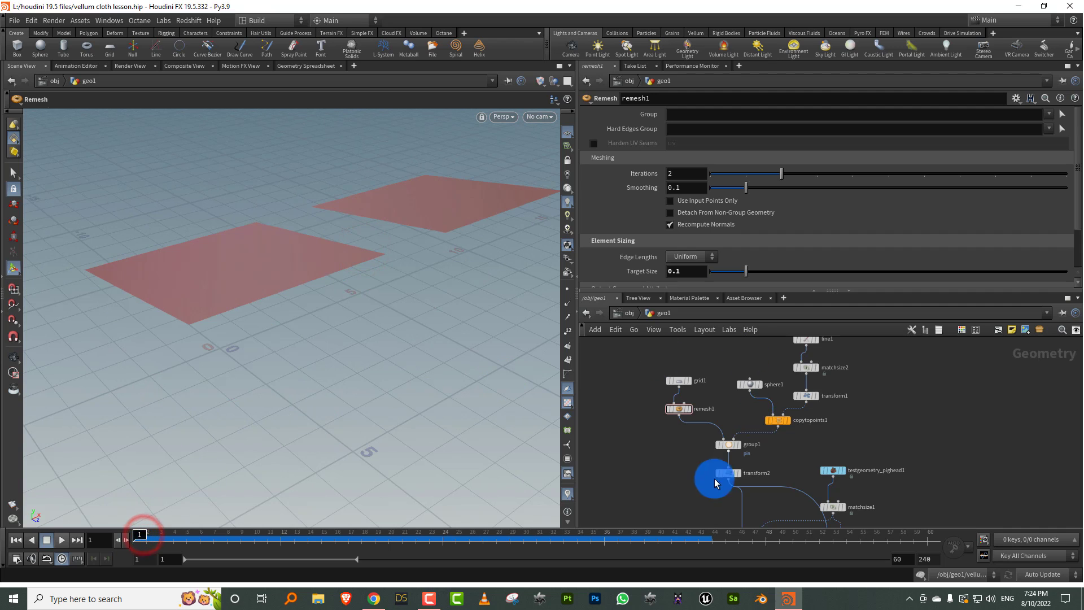
- Set the Density of vellumcloth2 to 10
middle_click_drag(714, 477, 643, 352)
left_click(819, 372)
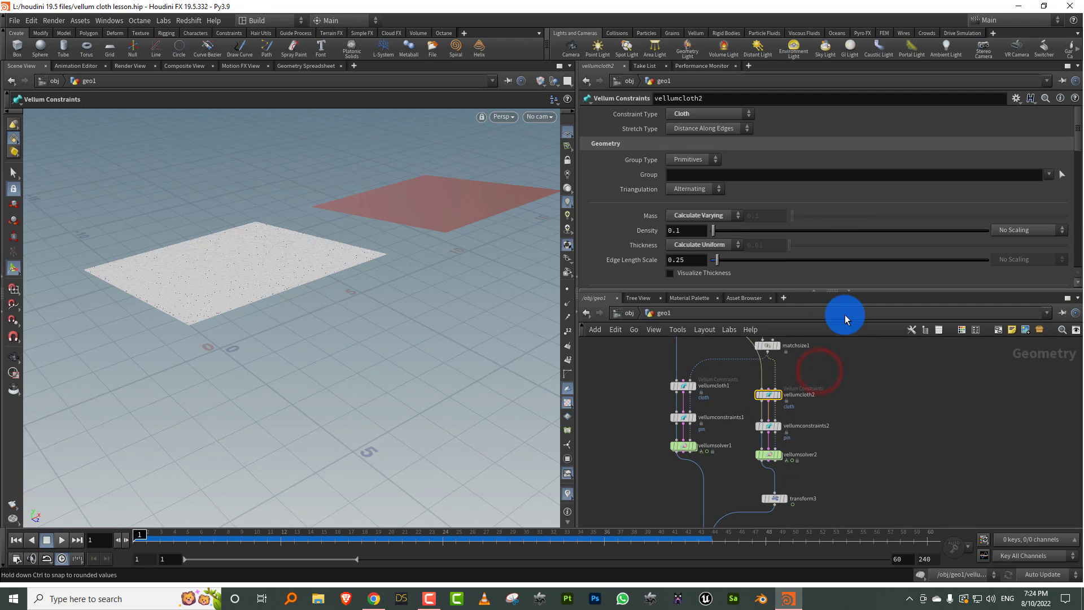
left_click(681, 234)
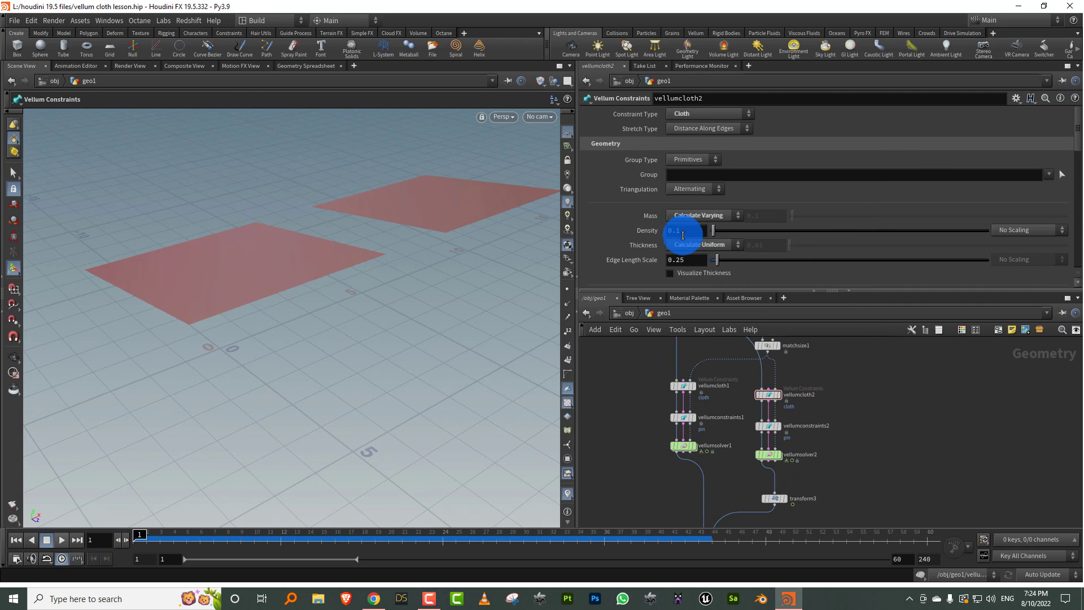
key("Escape")
left_click_drag(477, 245, 458, 274)
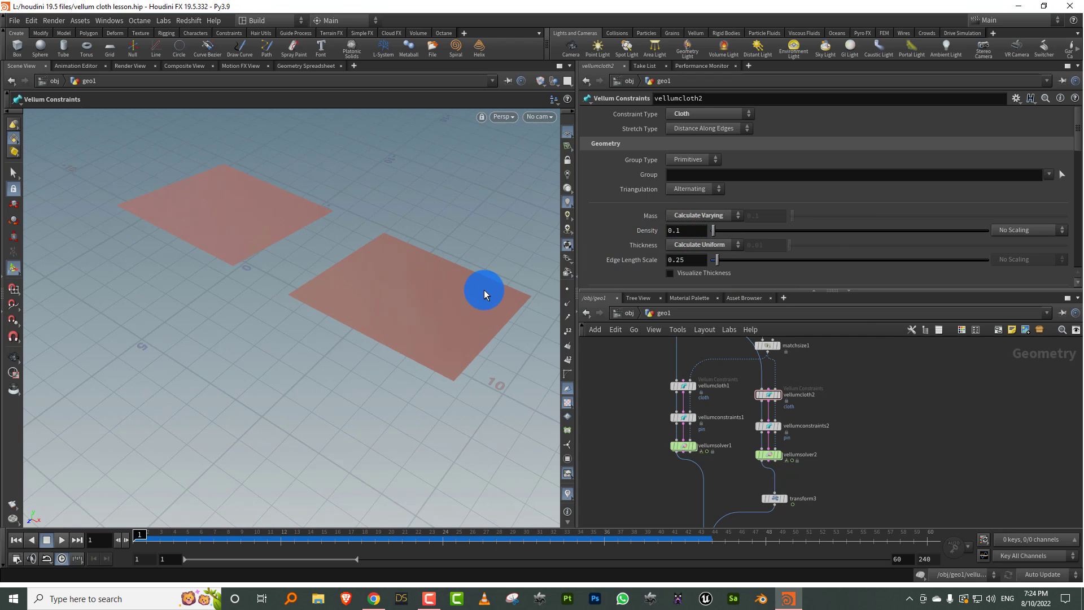
double_click(693, 232)
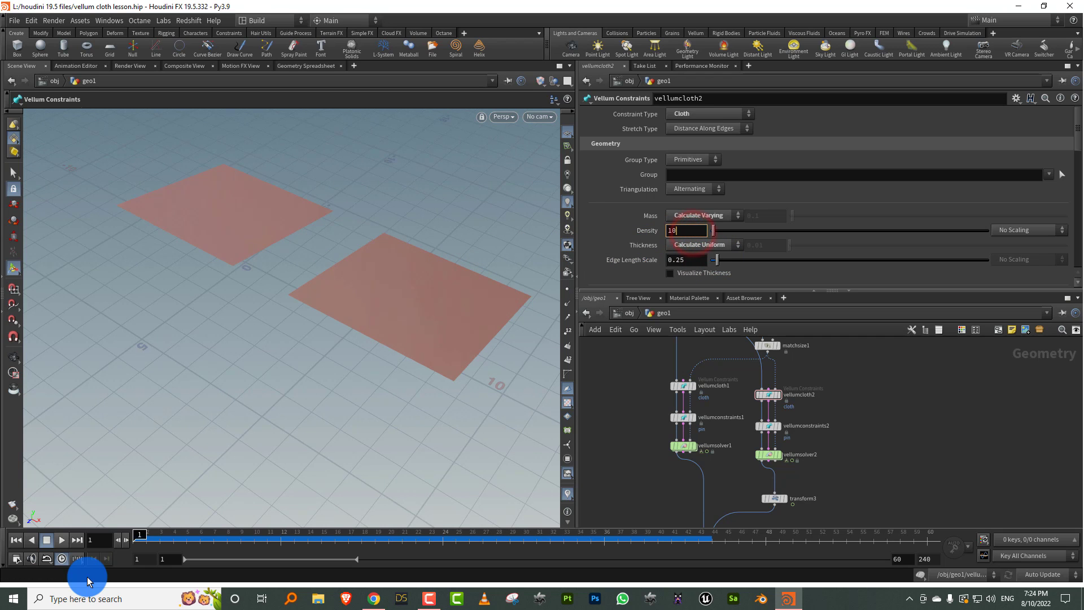
key("Escape")
- Play the simulation and compare the folds of the heavier cloth with the original from several angles
left_click_drag(382, 280, 447, 283)
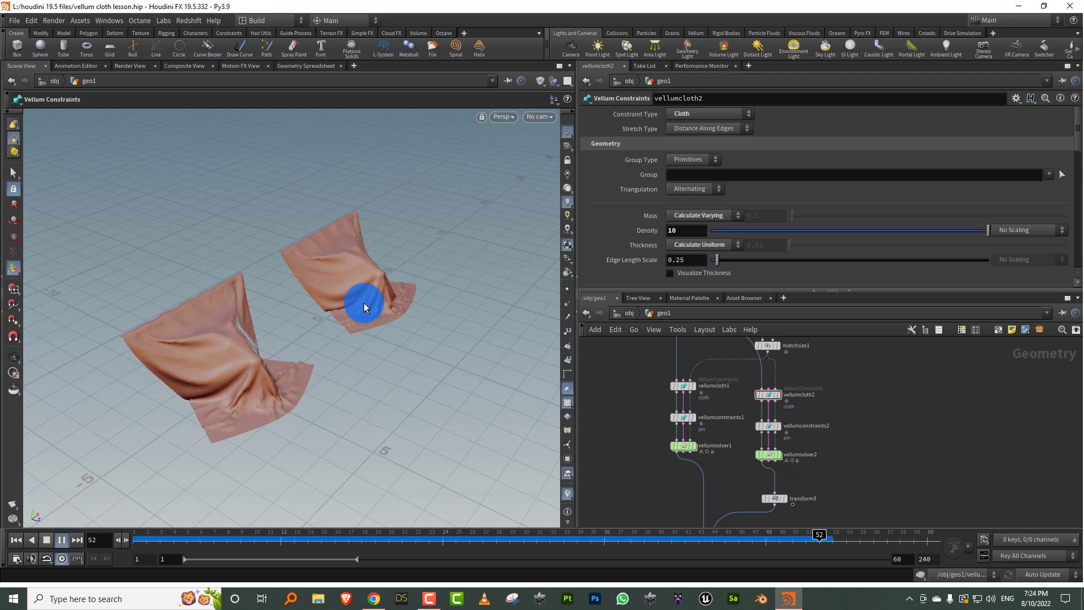
left_click(46, 540)
key("Escape")
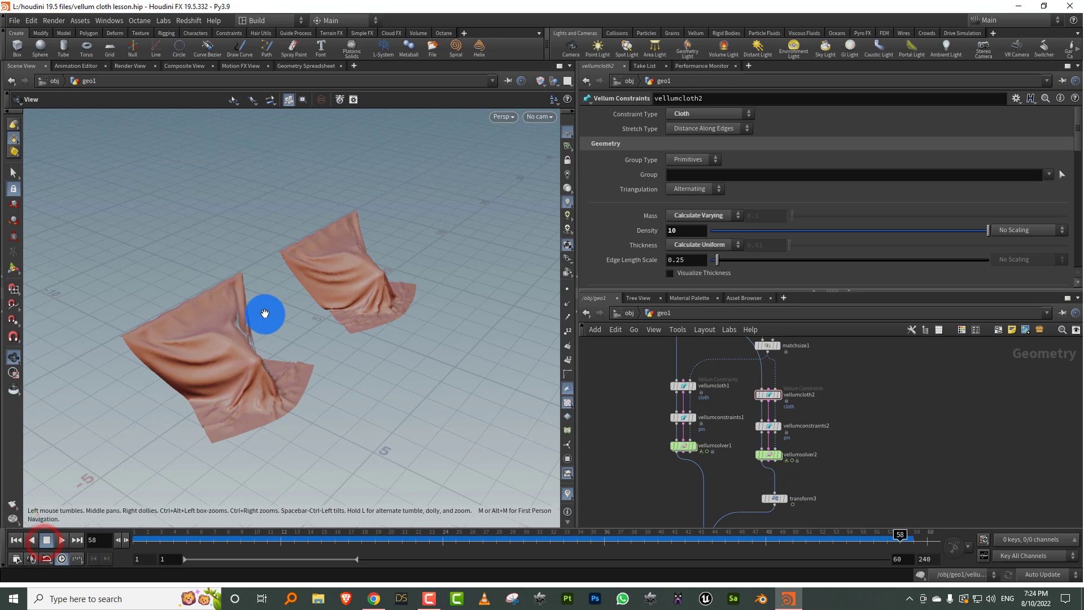
right_click_drag(265, 314, 358, 246, "alt")
left_click_drag(348, 275, 358, 258, "alt")
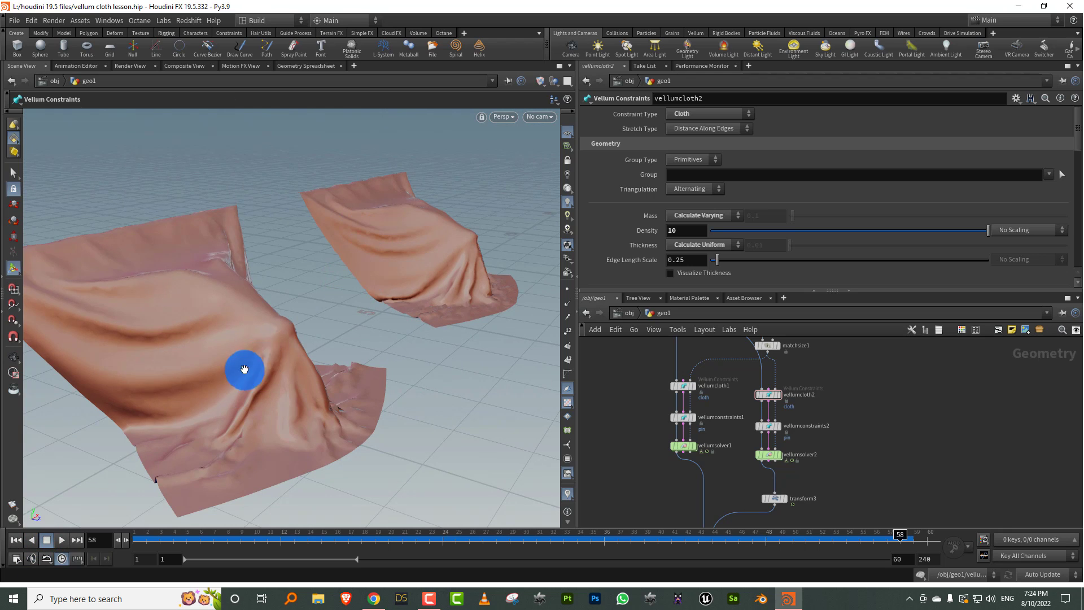
left_click_drag(254, 348, 193, 354, "alt")
left_click_drag(439, 297, 486, 246, "alt")
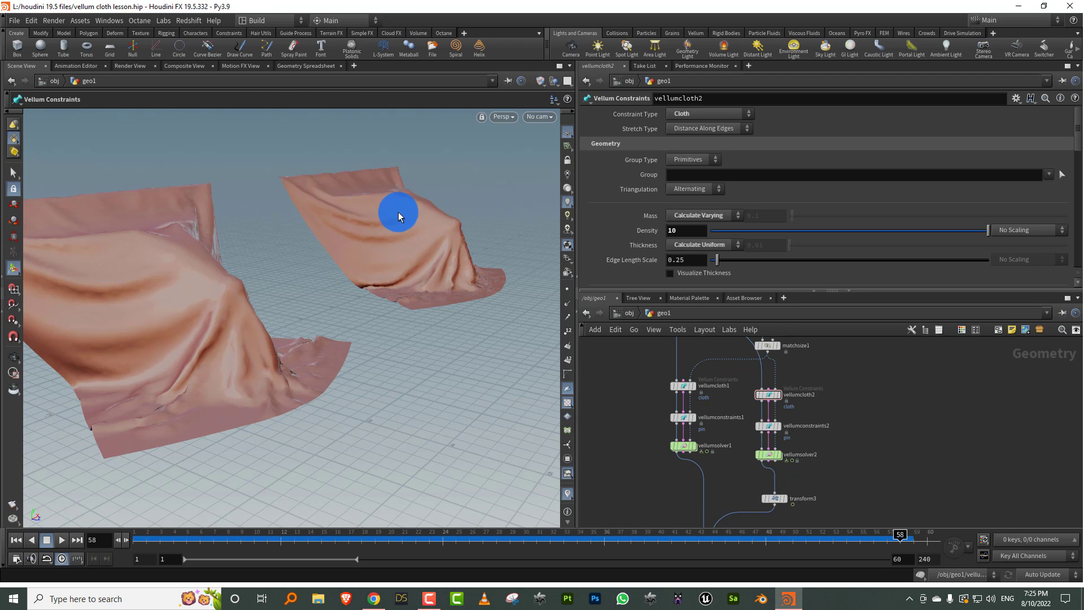
left_click_drag(398, 211, 417, 244, "alt")
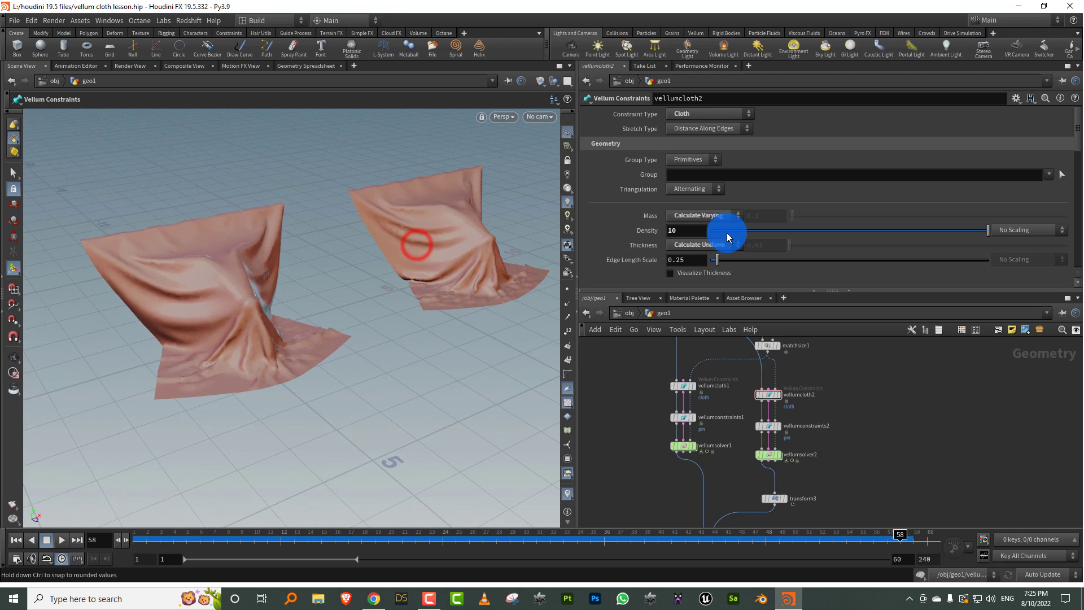
- Replay the density comparison from the start of the timeline and return to frame 1
left_click(140, 540)
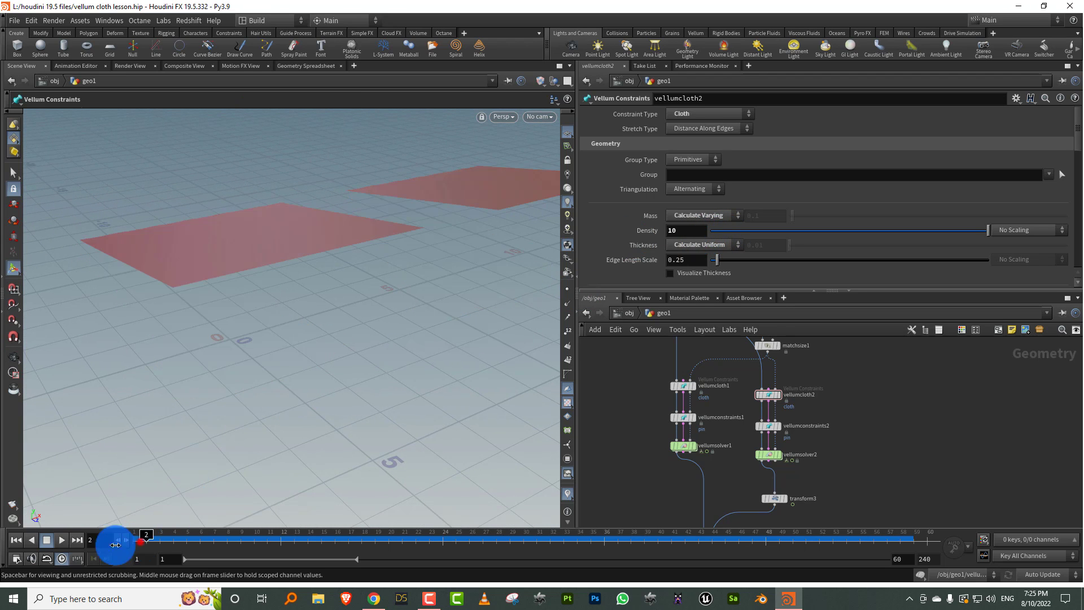
left_click(63, 539)
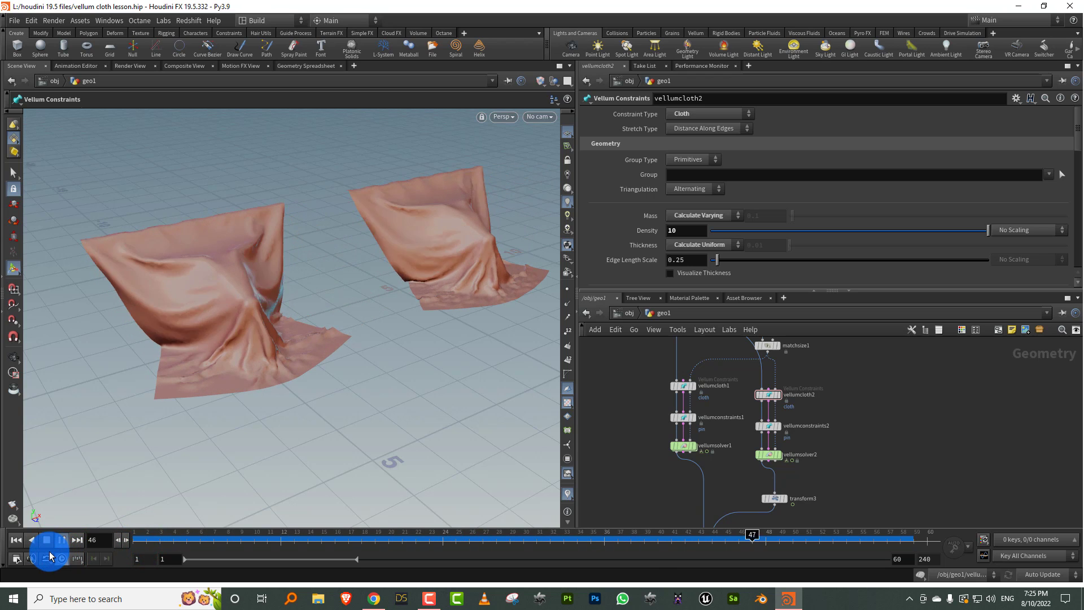
left_click(16, 540)
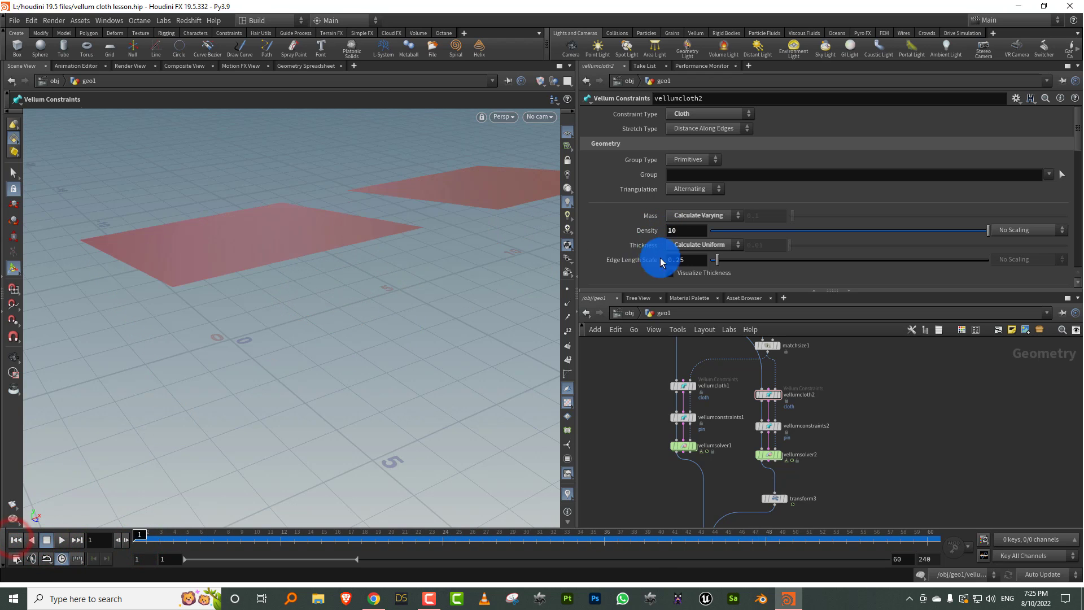
- Set the Edge Length Scale of vellumcloth2 to 0.001 and play the simulation to compare the two cloths
left_click_drag(446, 282, 434, 308, "alt")
right_click_drag(445, 313, 467, 317, "alt")
left_click_drag(468, 317, 418, 349, "alt")
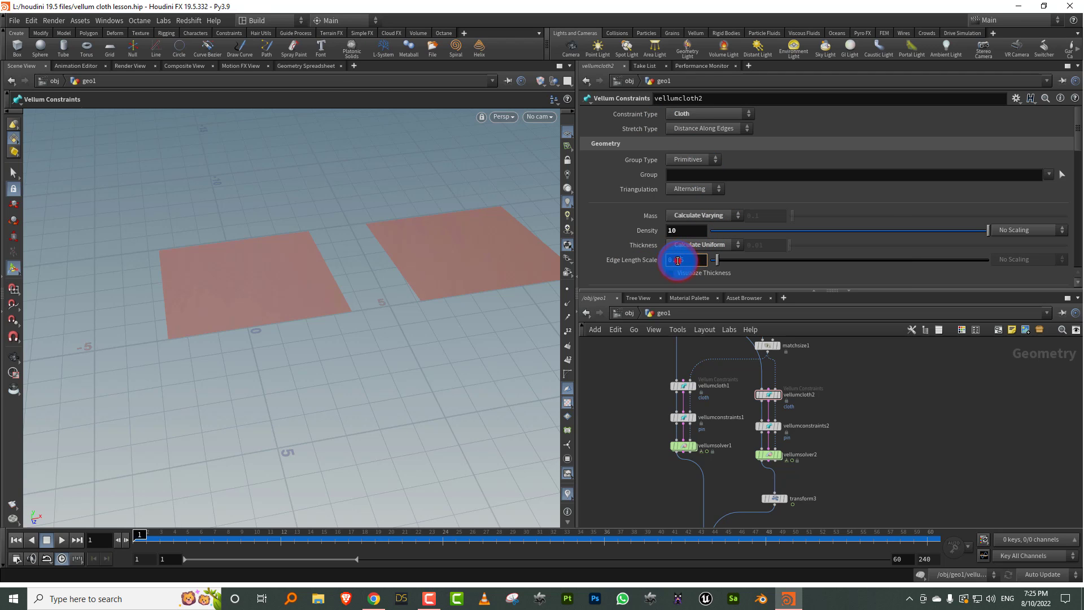
left_click_drag(678, 261, 702, 259)
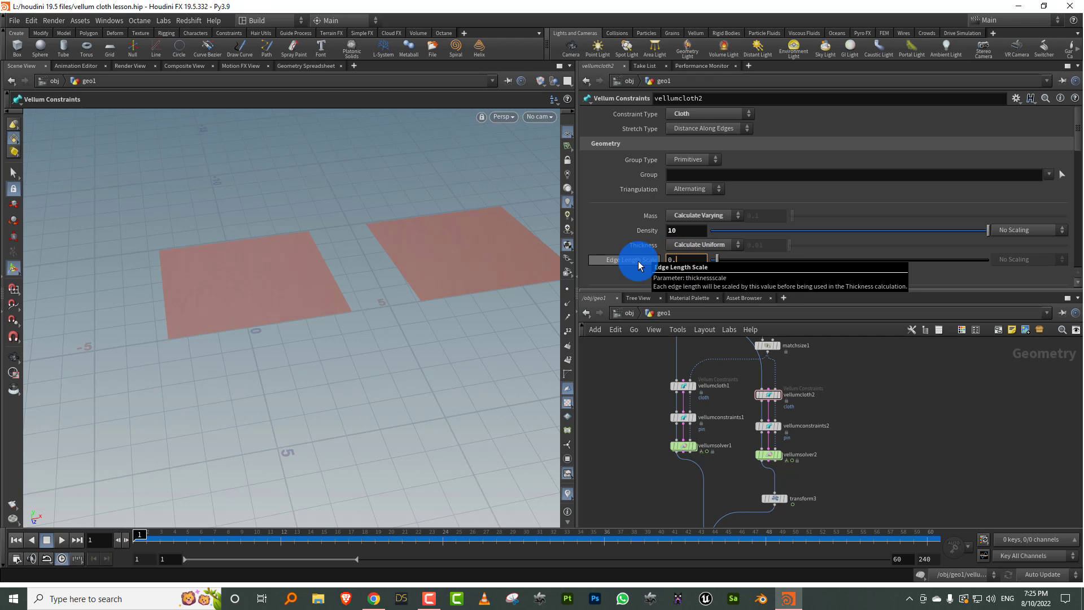
key("Return")
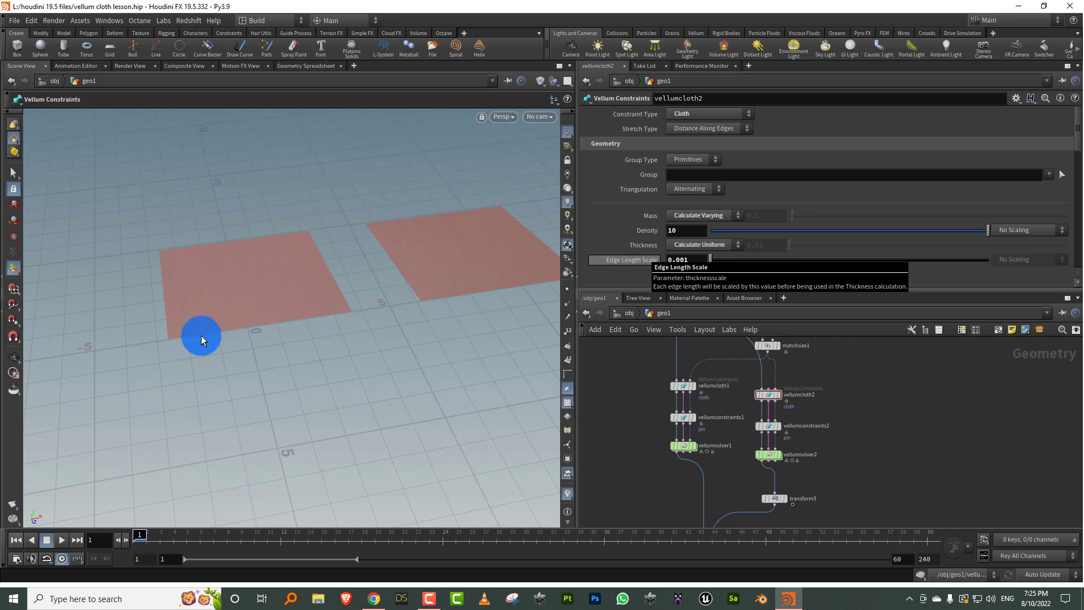
left_click(62, 539)
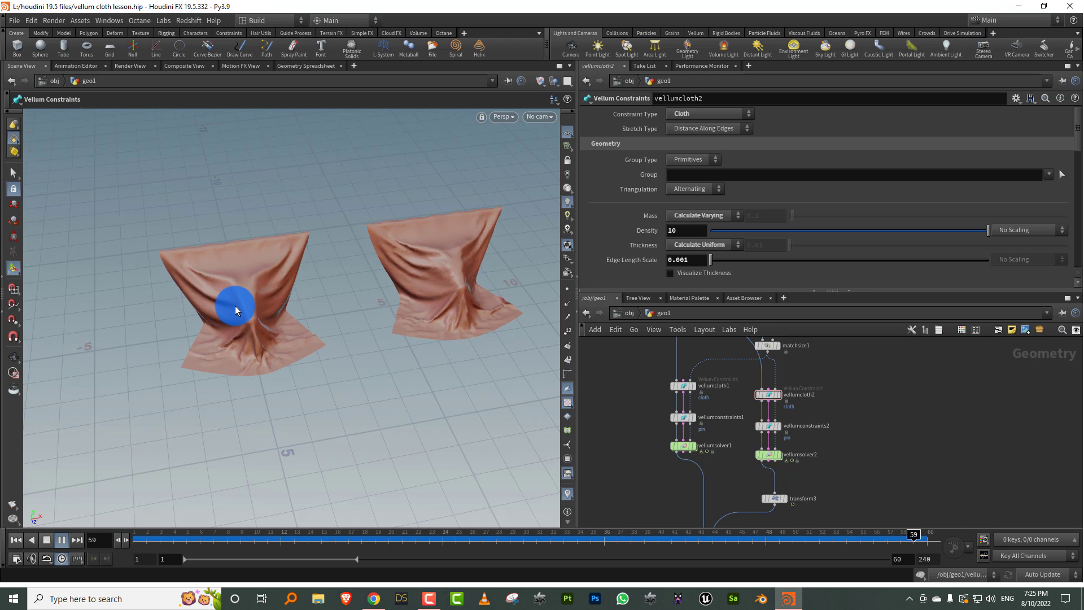
left_click(47, 540)
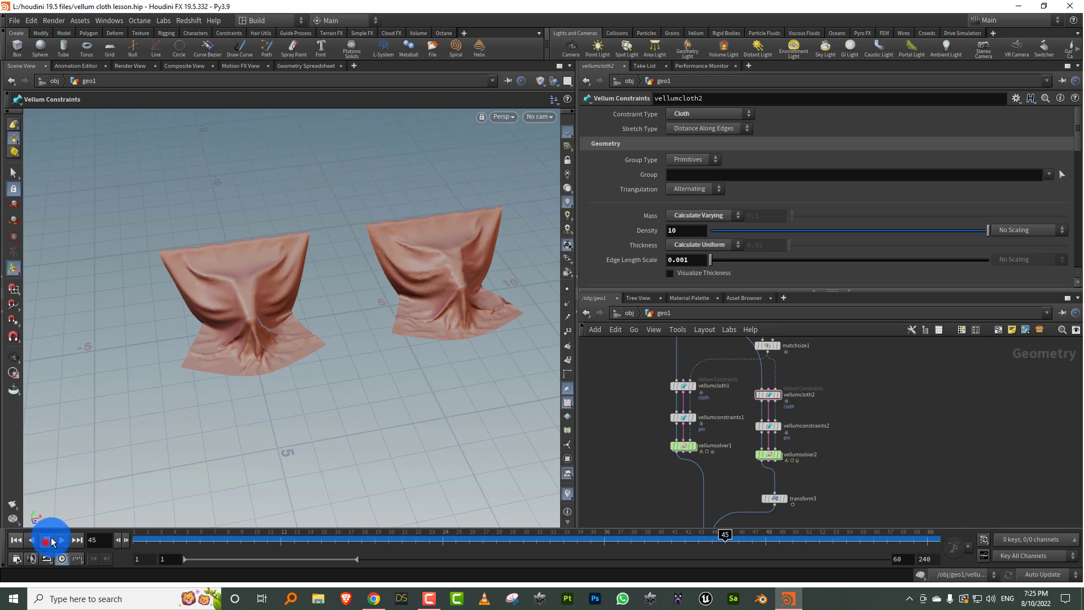
- Extend the playback range to end at frame 88 and play the cloth simulation through it
left_click_drag(359, 559, 444, 552)
key("Up")
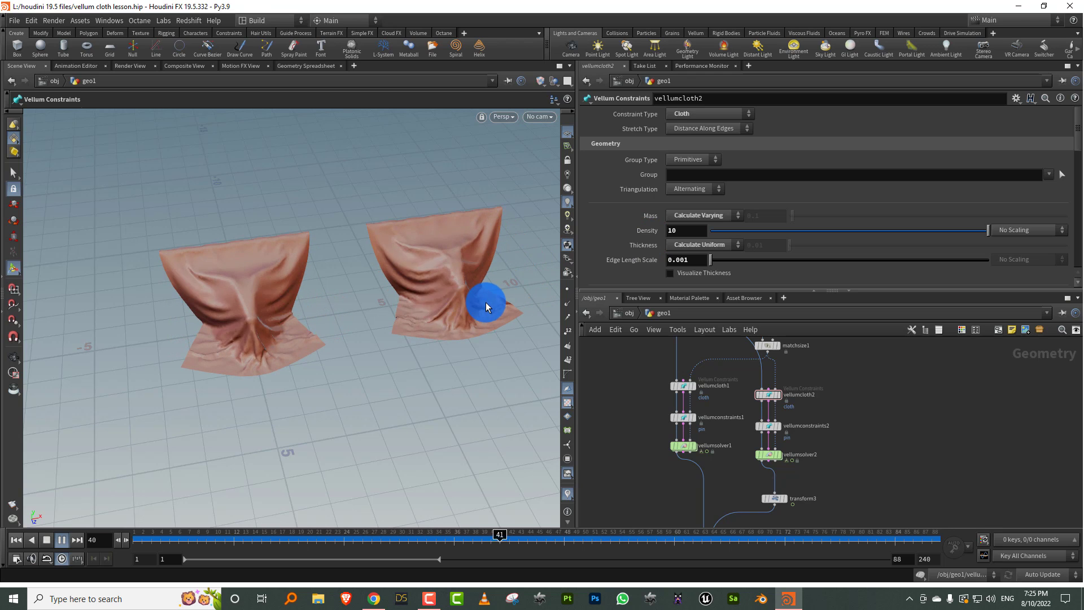
left_click(46, 540)
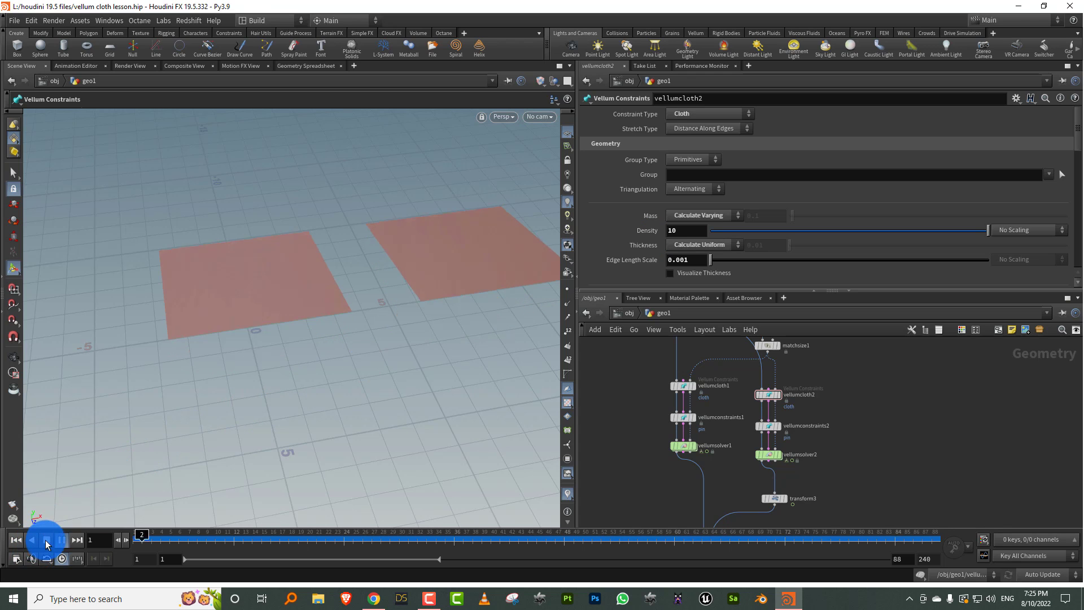
- Scrub the simulation and compare the folds of both cloths from another angle, finishing at frame 1
left_click_drag(178, 537, 739, 515)
key("Escape")
left_click_drag(436, 279, 395, 305)
key("Return")
left_click_drag(139, 540, 126, 513)
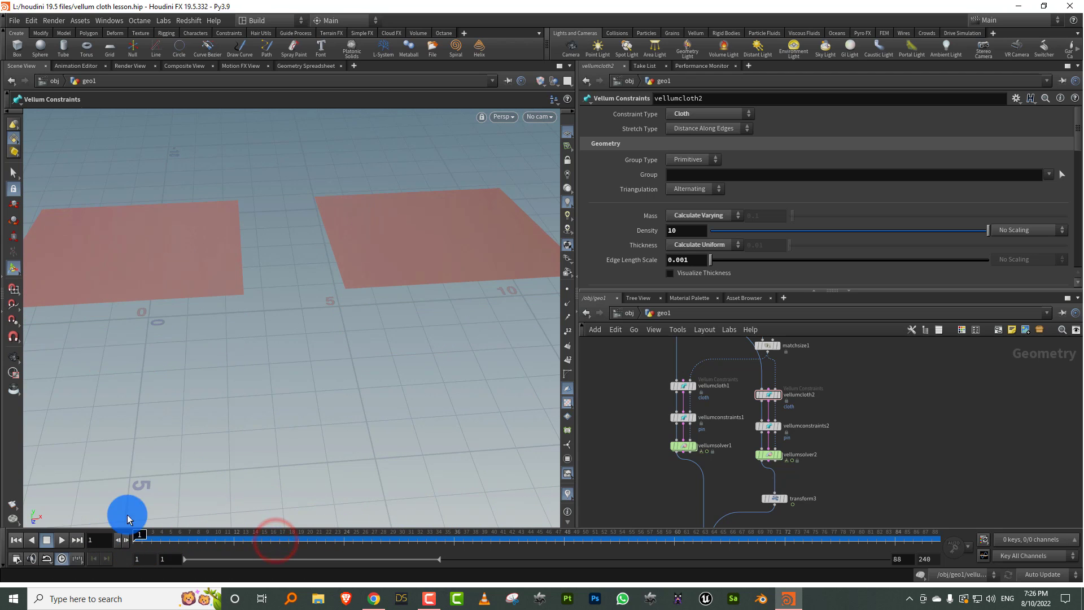
- Try a Density of 0.01 on vellumcloth1 in the simulation and restore it to 0.1 at frame 1
left_click_drag(643, 398, 717, 380)
left_click(682, 232)
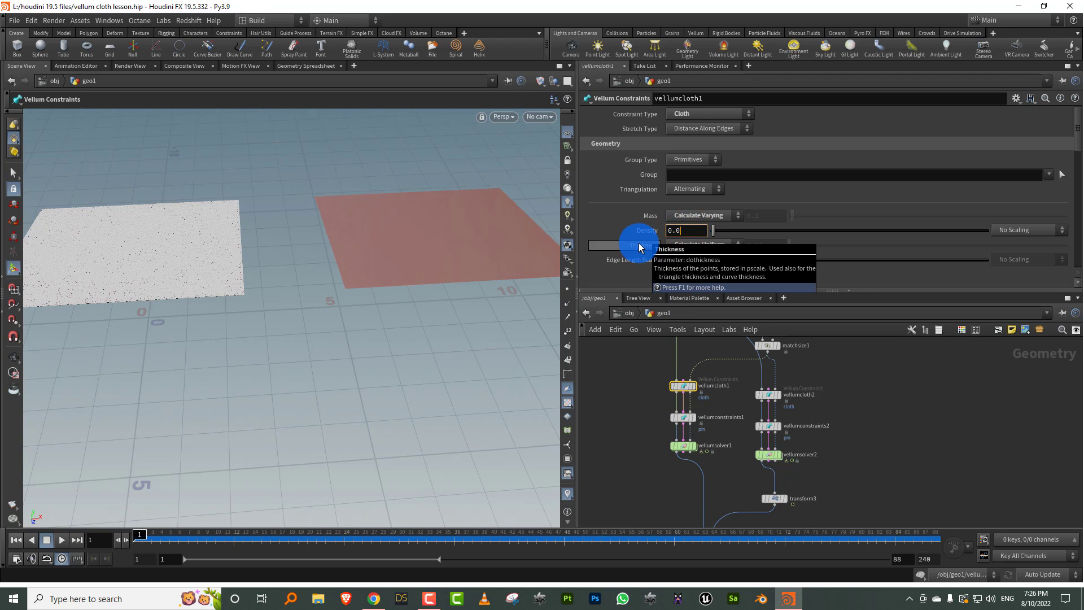
left_click(627, 363)
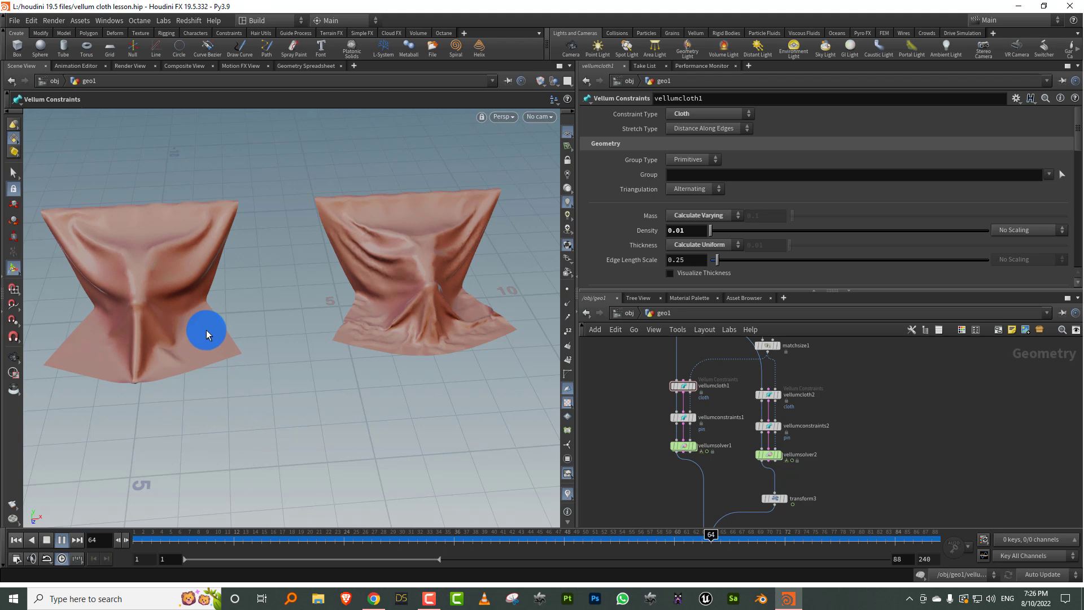
left_click(17, 540)
double_click(690, 230)
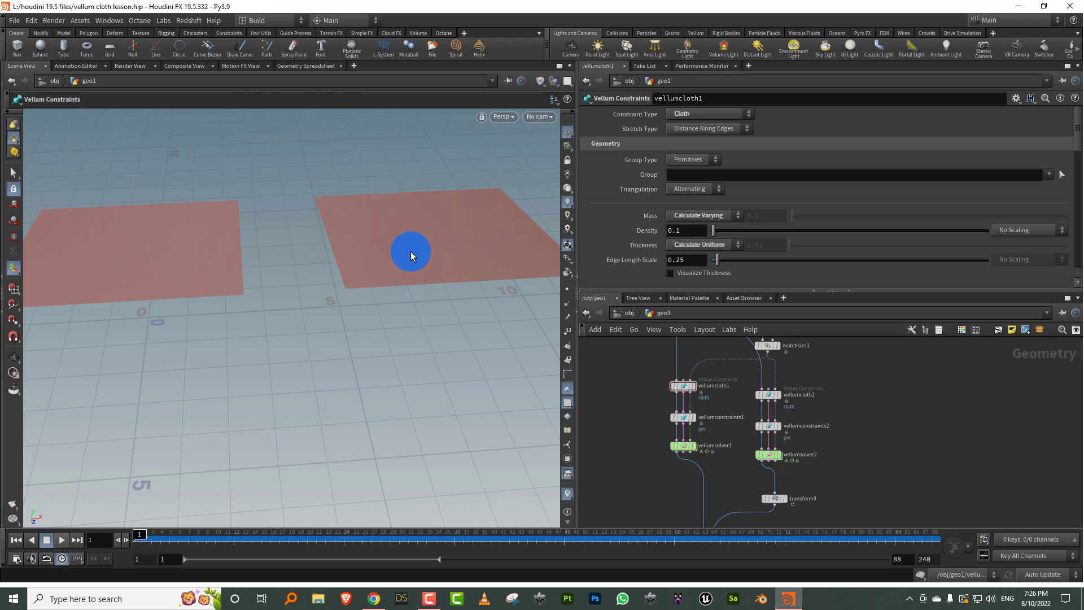
- Look through the parameters of vellumcloth2 down to its Drag settings
mouse_move(411, 251)
left_mouse_down()
mouse_move(460, 237)
mouse_move(411, 273)
mouse_move(428, 260)
left_mouse_up()
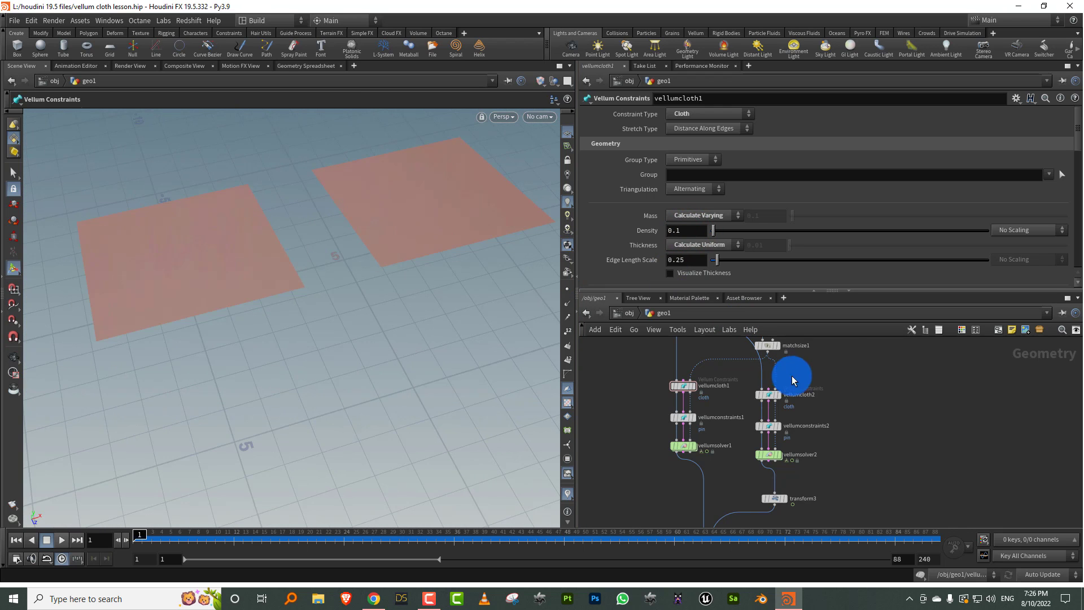
left_click(768, 395)
left_click(873, 364)
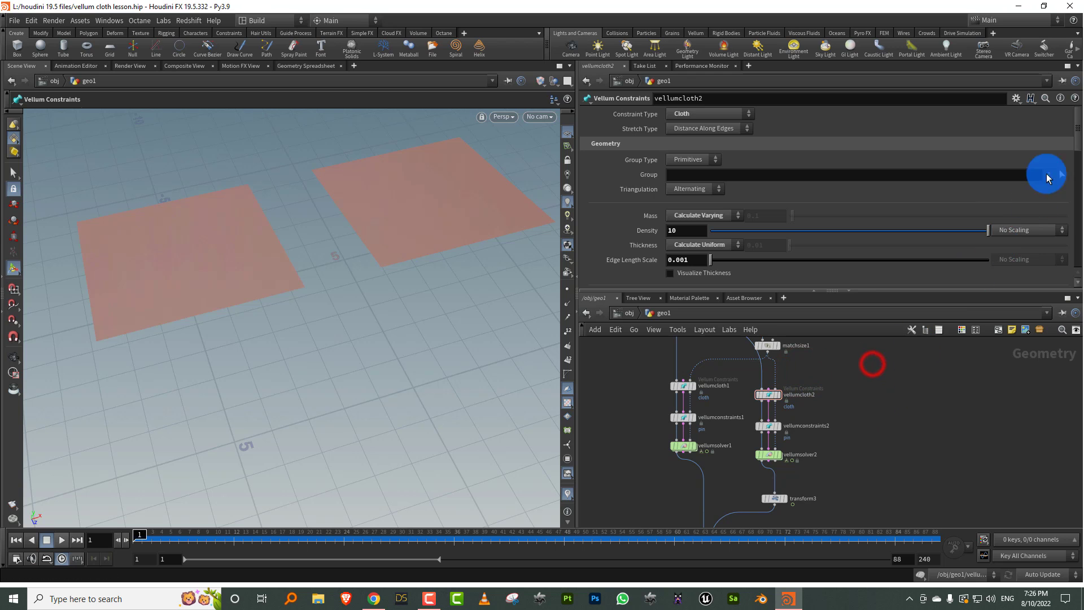
mouse_move(1078, 141)
left_mouse_down()
mouse_move(1079, 160)
mouse_move(1079, 134)
left_mouse_up()
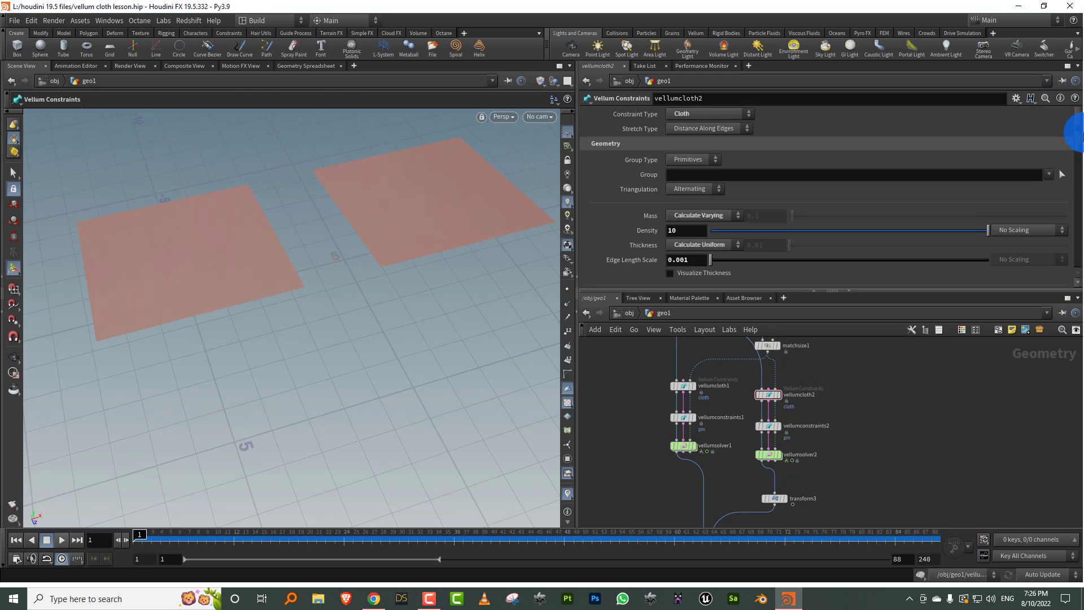
key("alt")
left_click_drag(400, 193, 484, 227)
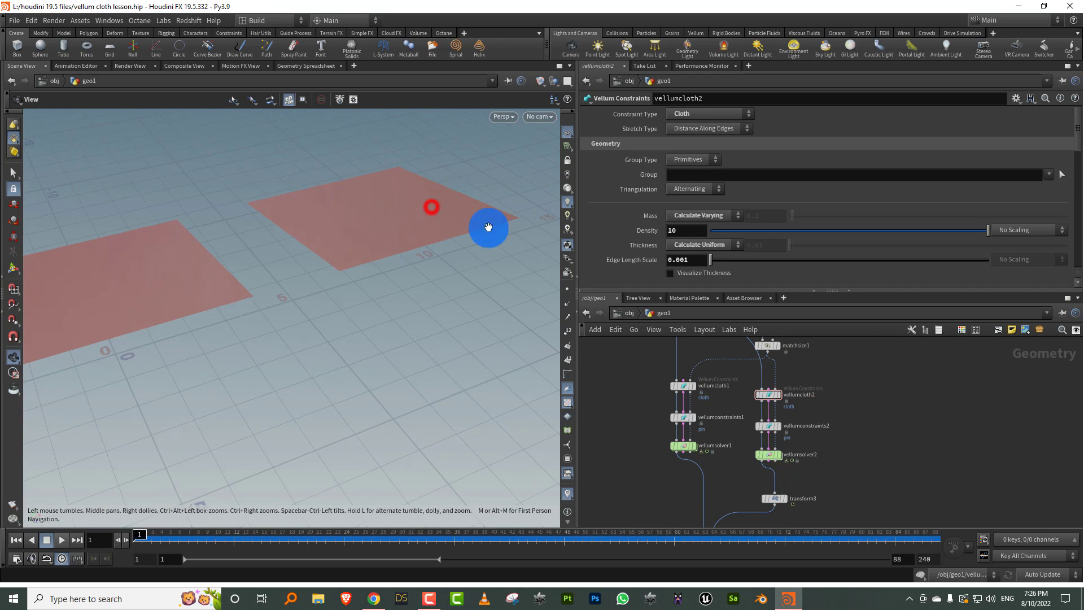
left_click_drag(804, 292, 804, 280)
left_click(1048, 173)
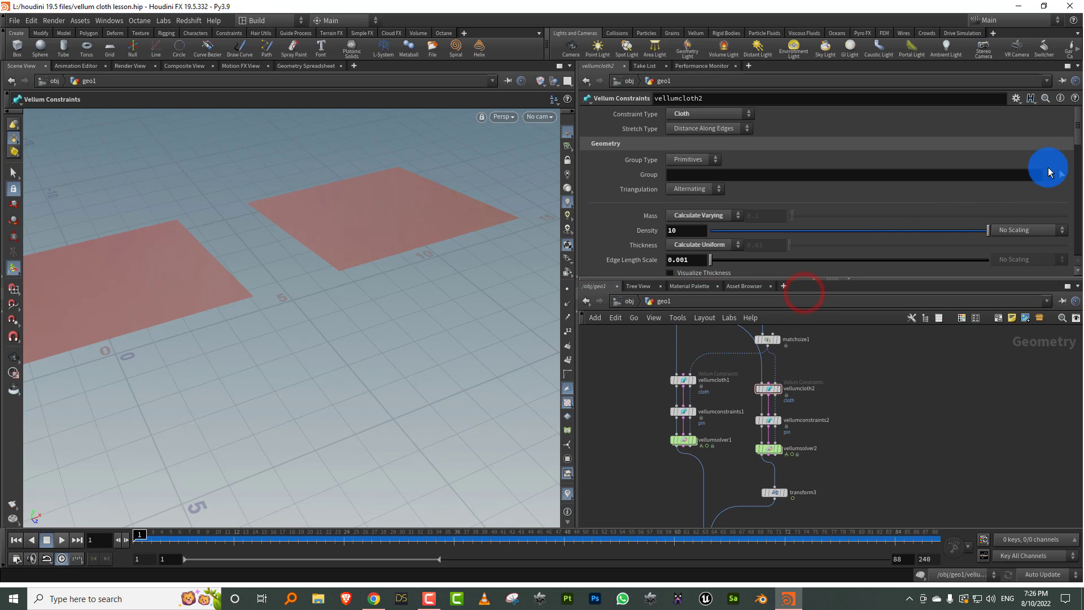
left_click_drag(1078, 139, 805, 199)
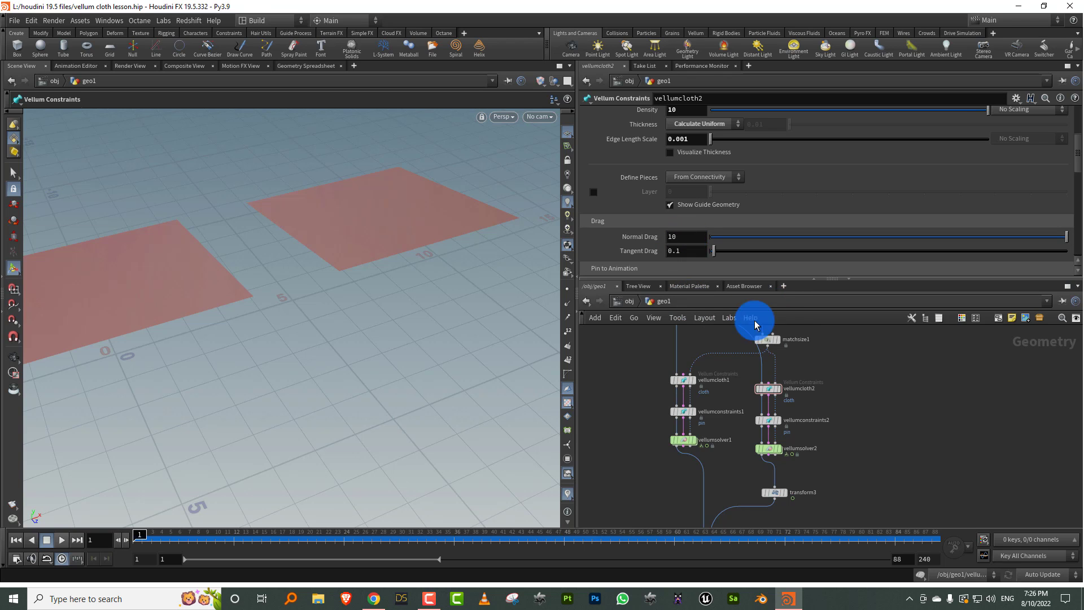
- Revert the Density and Edge Length Scale of vellumcloth2 to their defaults of 0.1 and 0.25
left_click_drag(727, 369, 789, 411)
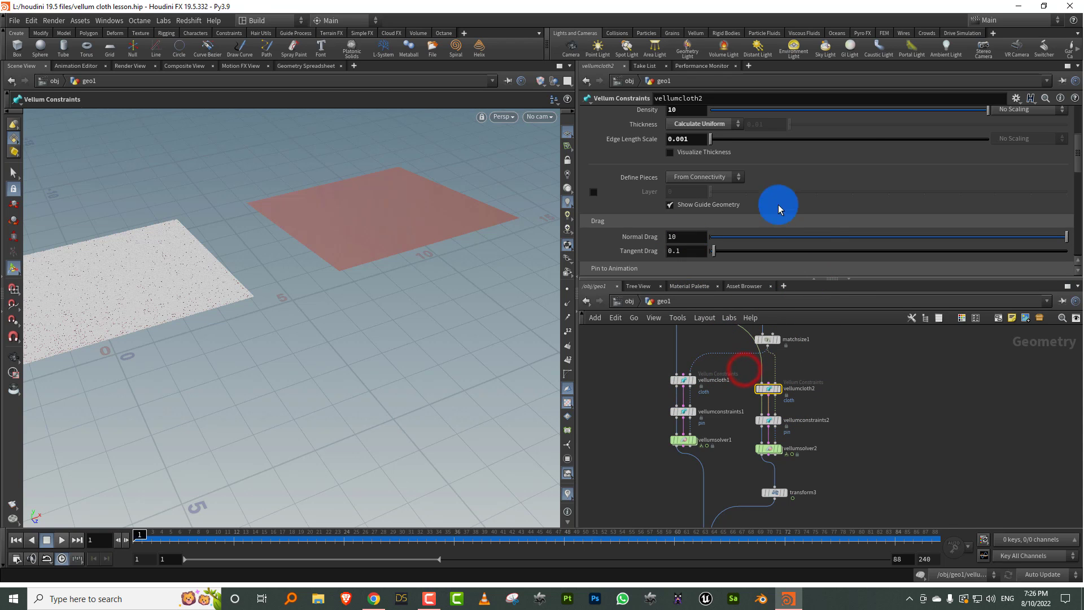
mouse_move(1064, 163)
left_mouse_down()
mouse_move(1075, 138)
mouse_move(1076, 158)
left_mouse_up()
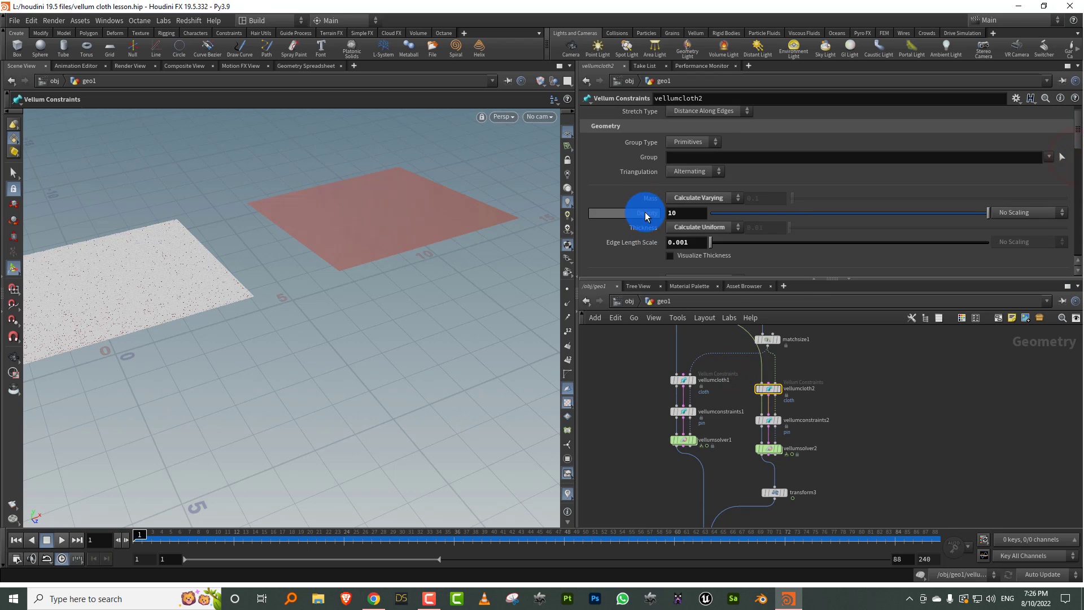
right_click(645, 217)
left_click(690, 394)
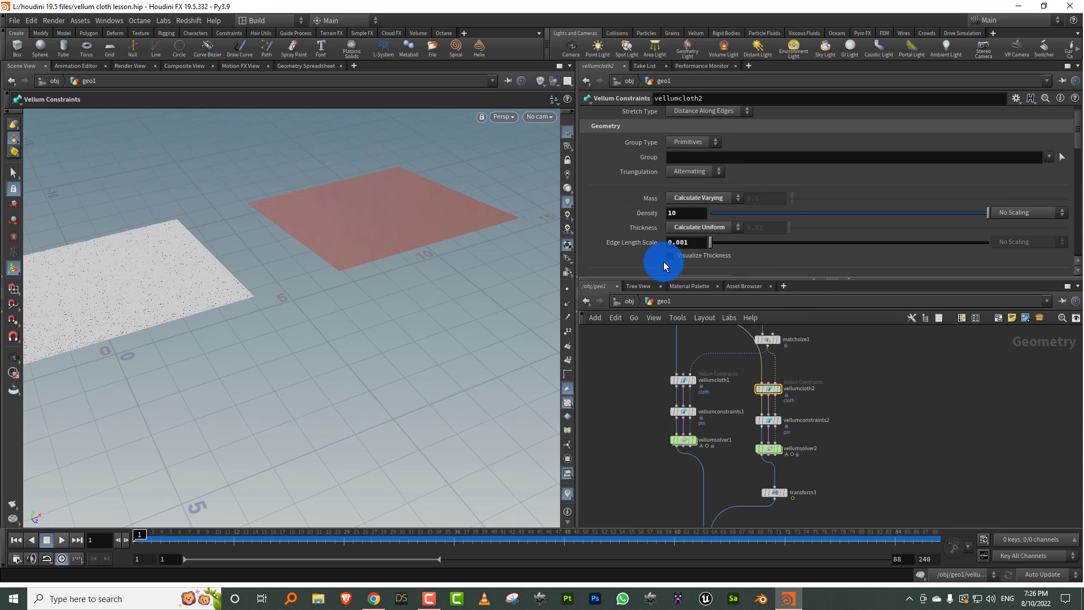
right_click(647, 242)
left_click(678, 424)
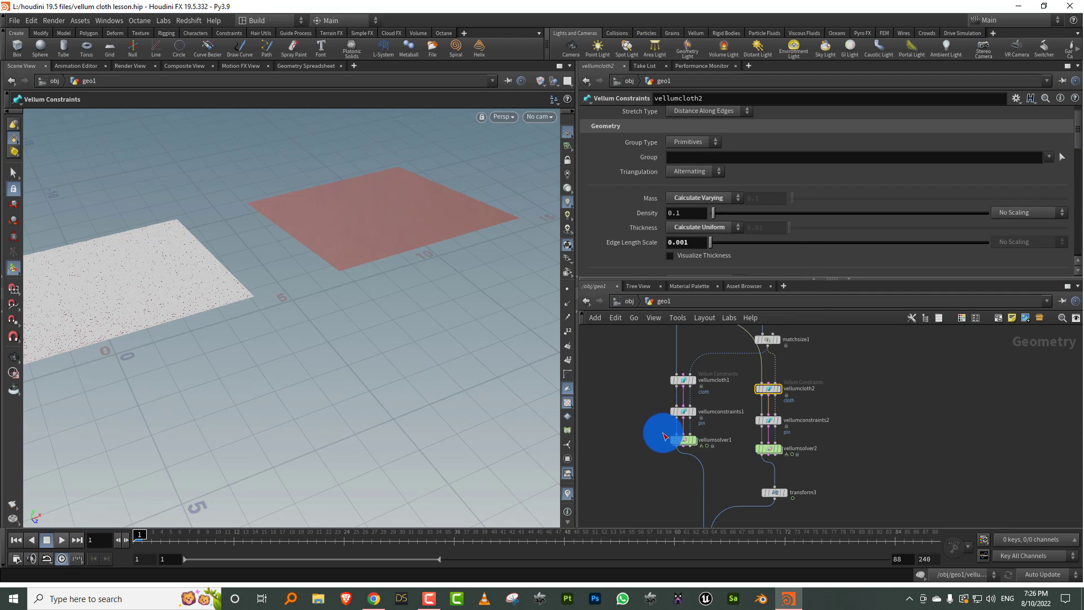
left_click(630, 380)
- Play the simulation to compare both cloths at default settings and return to frame 1
mouse_move(320, 331)
left_mouse_down()
mouse_move(369, 303)
mouse_move(314, 346)
left_mouse_up()
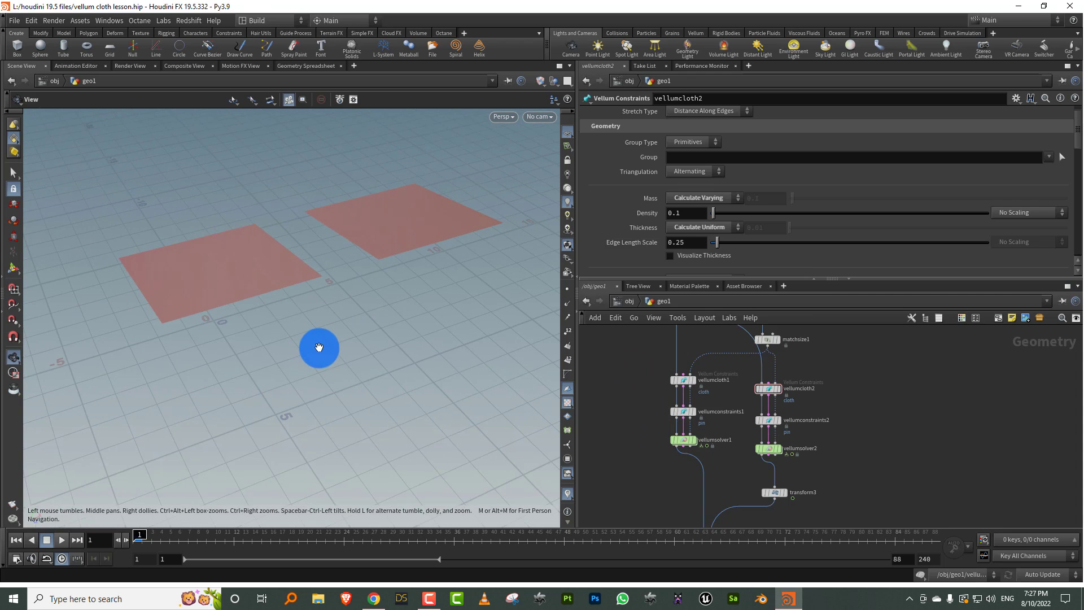
key("Up")
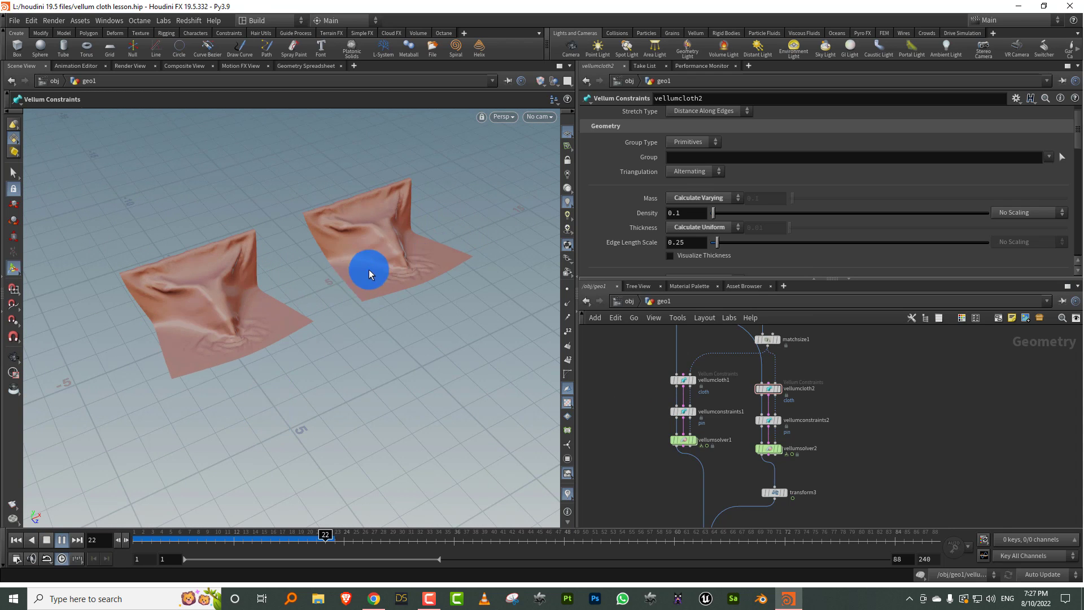
left_click(46, 540)
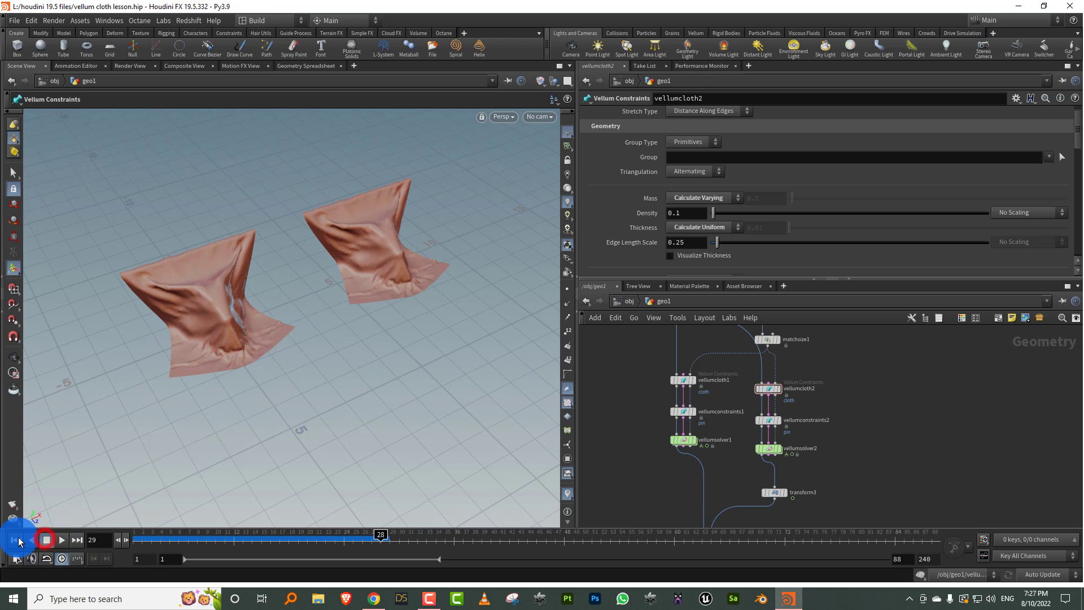
left_click(18, 540)
- Set the Normal Drag of vellumcloth2 to 100
left_click(681, 380)
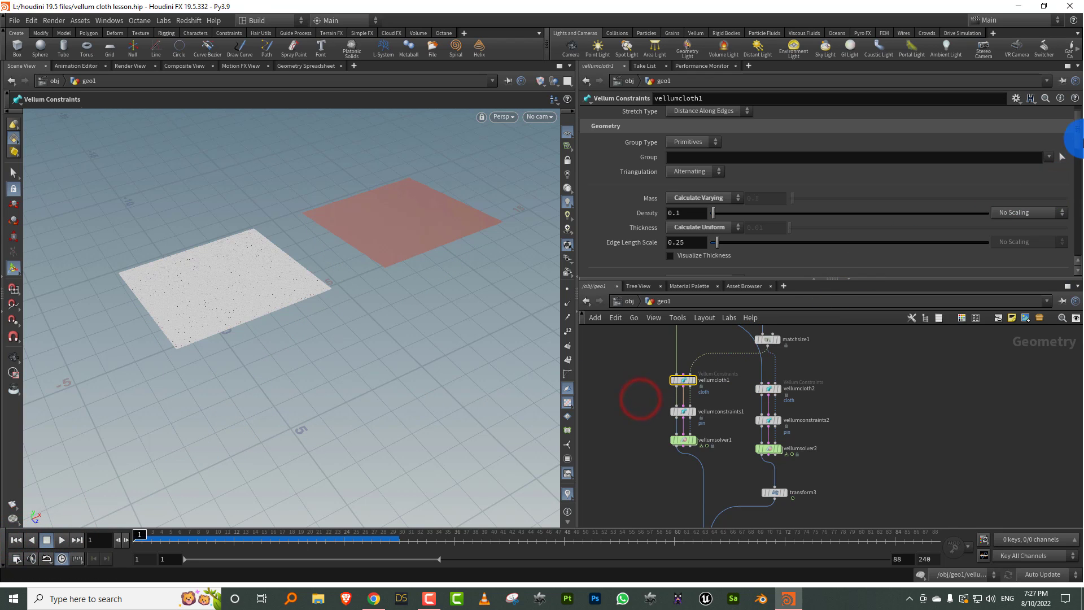
left_click_drag(1079, 134, 1077, 162)
left_click_drag(822, 364, 741, 398)
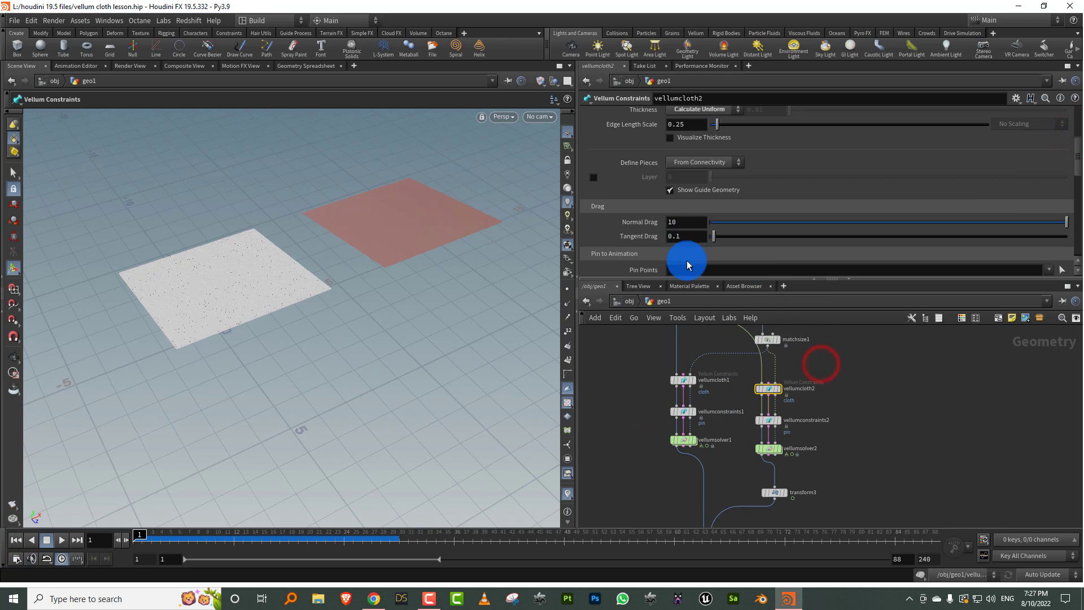
left_click(615, 362)
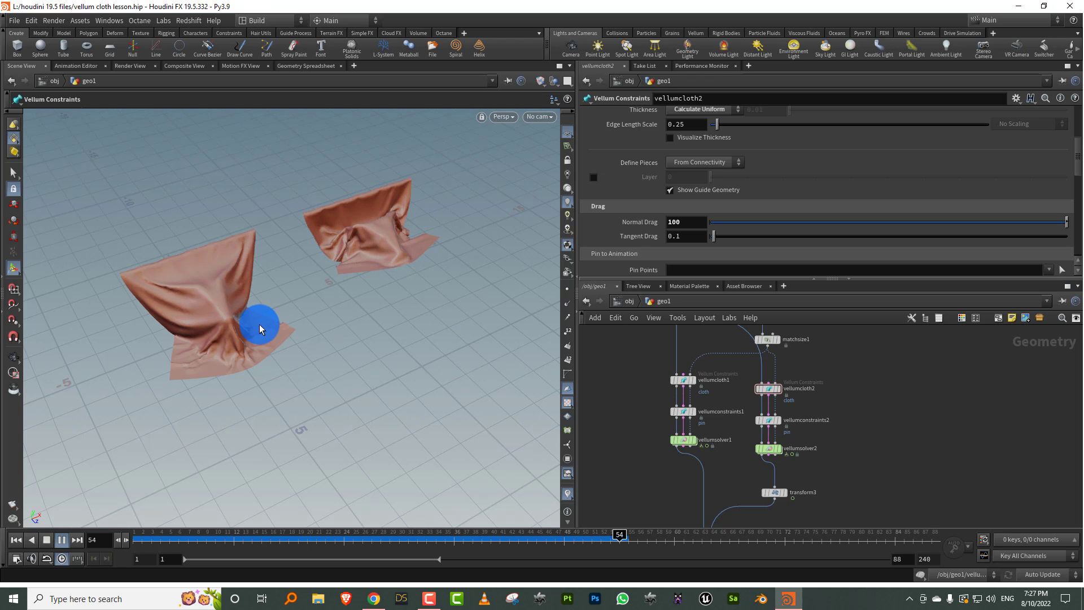
- Play the simulation to frame 88, examine the high-drag cloth beside the original from several angles, and return to frame 1
left_click(48, 540)
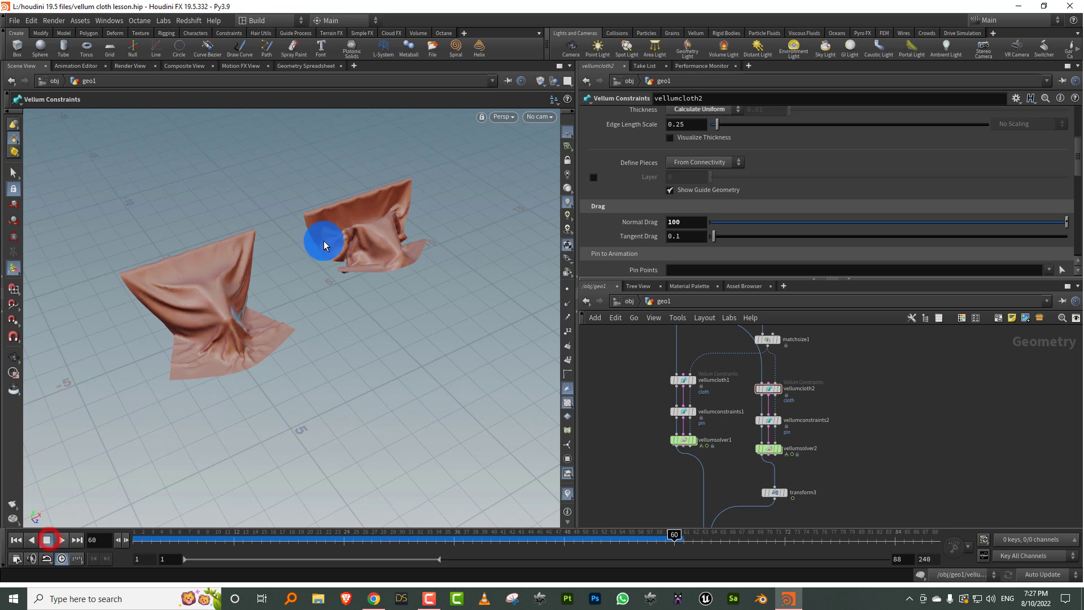
key("Escape")
left_click_drag(368, 238, 416, 230)
left_click(62, 540)
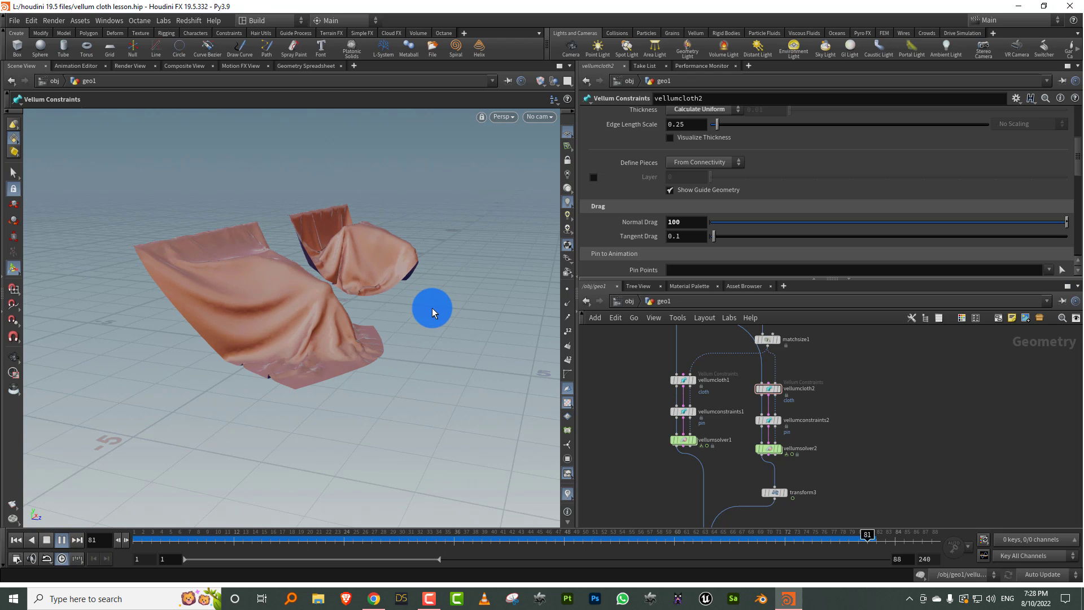
left_click(46, 540)
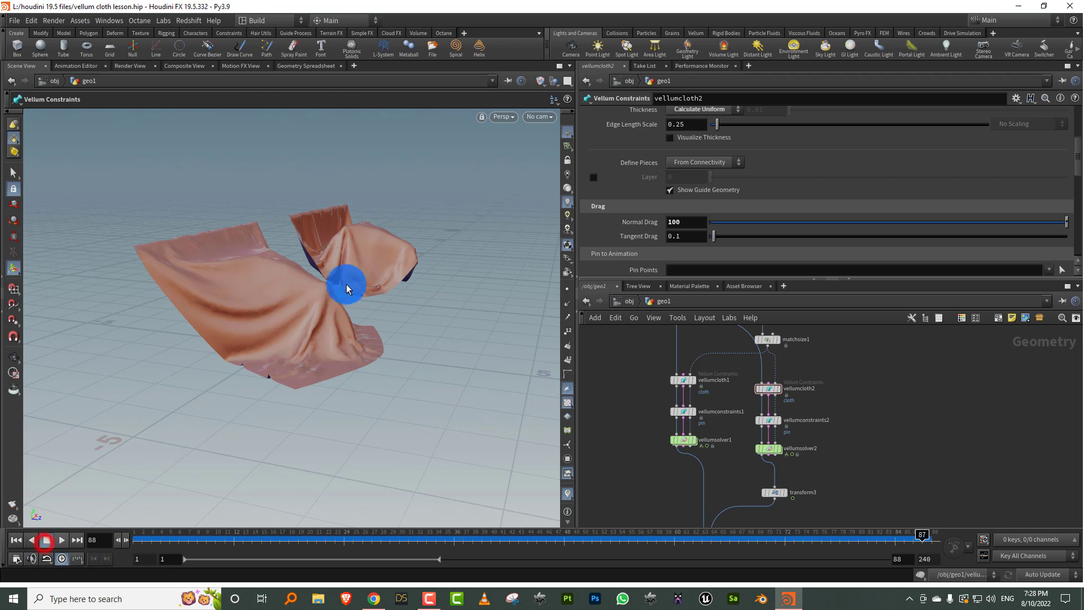
mouse_move(347, 289)
left_mouse_down()
mouse_move(334, 268)
mouse_move(346, 250)
mouse_move(335, 283)
left_mouse_up()
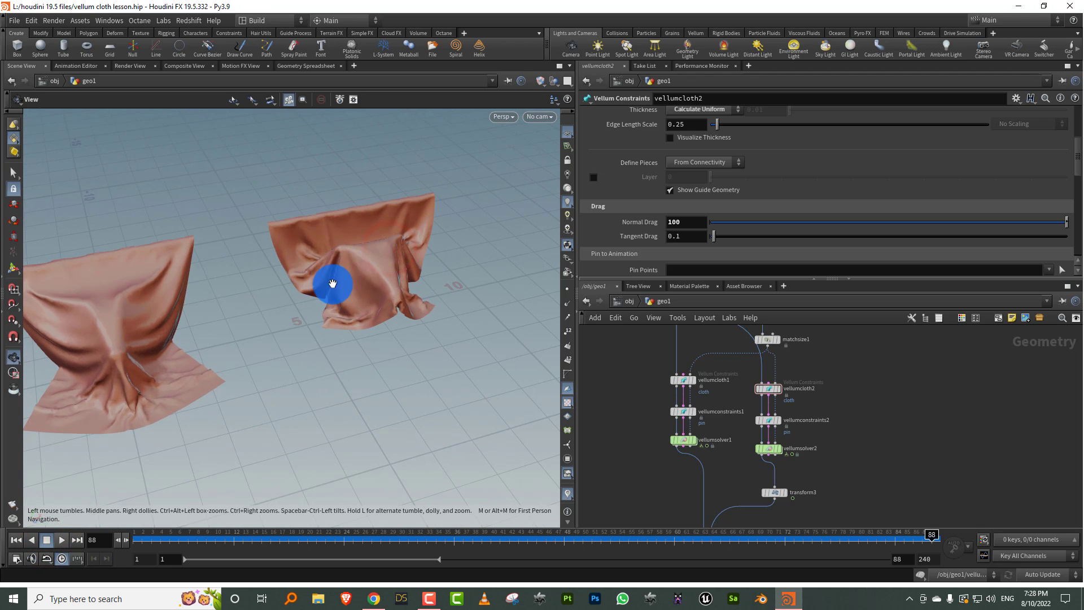
left_click(142, 542)
- Set the Edge Length Scale of vellumcloth2 to 0.001 alongside the high drag and play the simulation
left_click(682, 125)
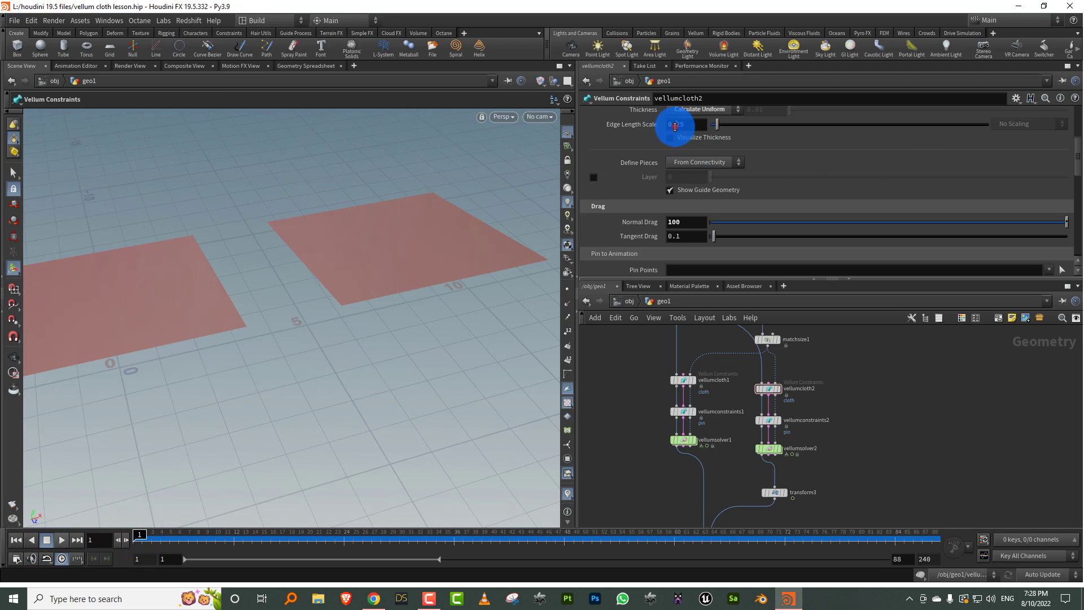
double_click(675, 125)
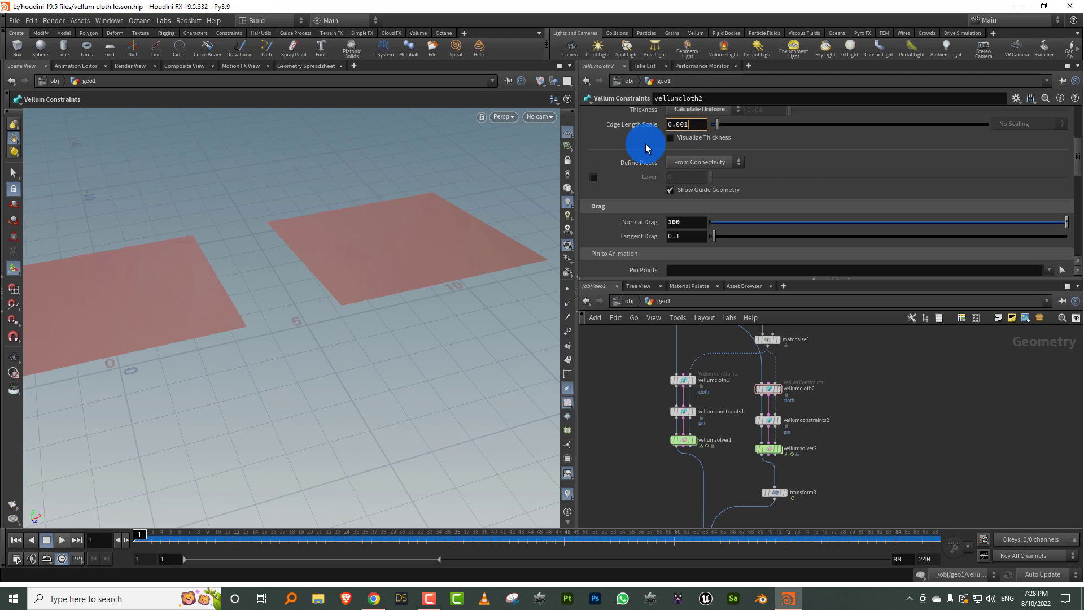
key("Return")
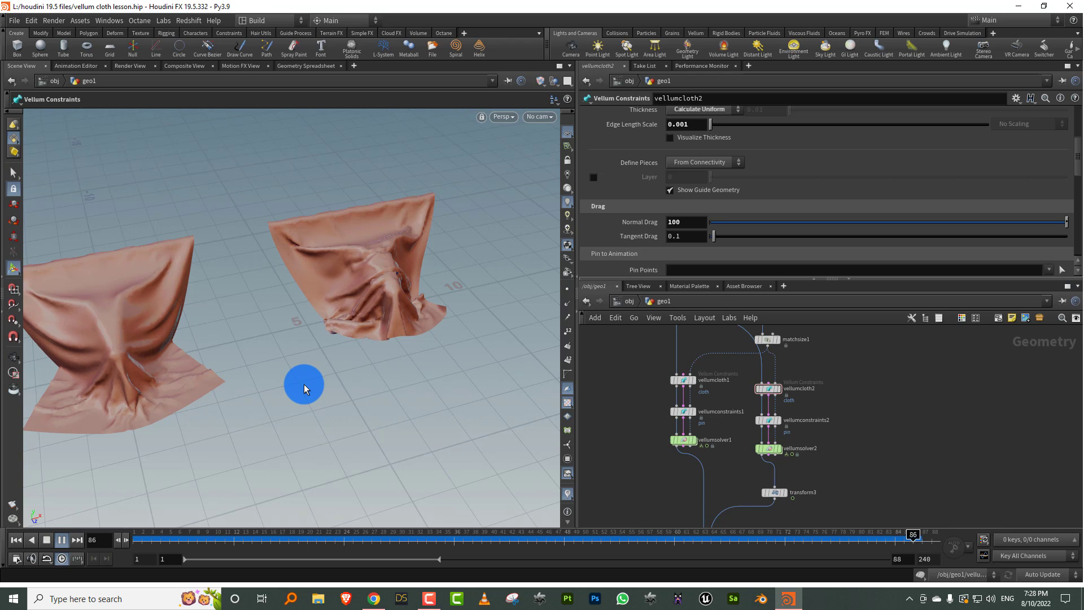
left_click(48, 539)
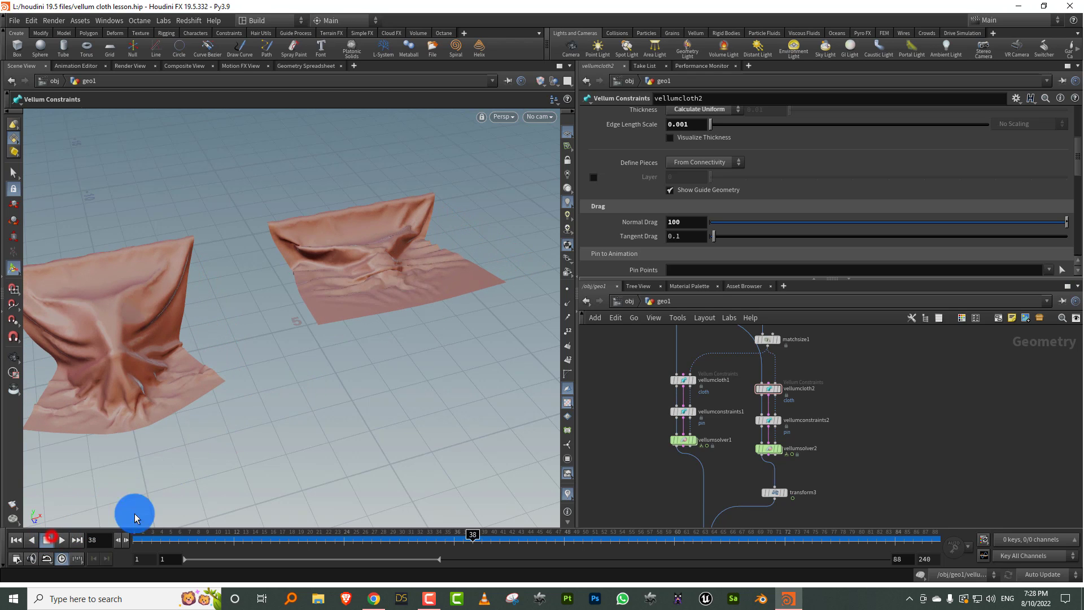
- Scrub through the simulation and examine the draping and wrinkles of both cloths from the front and back
left_click_drag(472, 534, 932, 534)
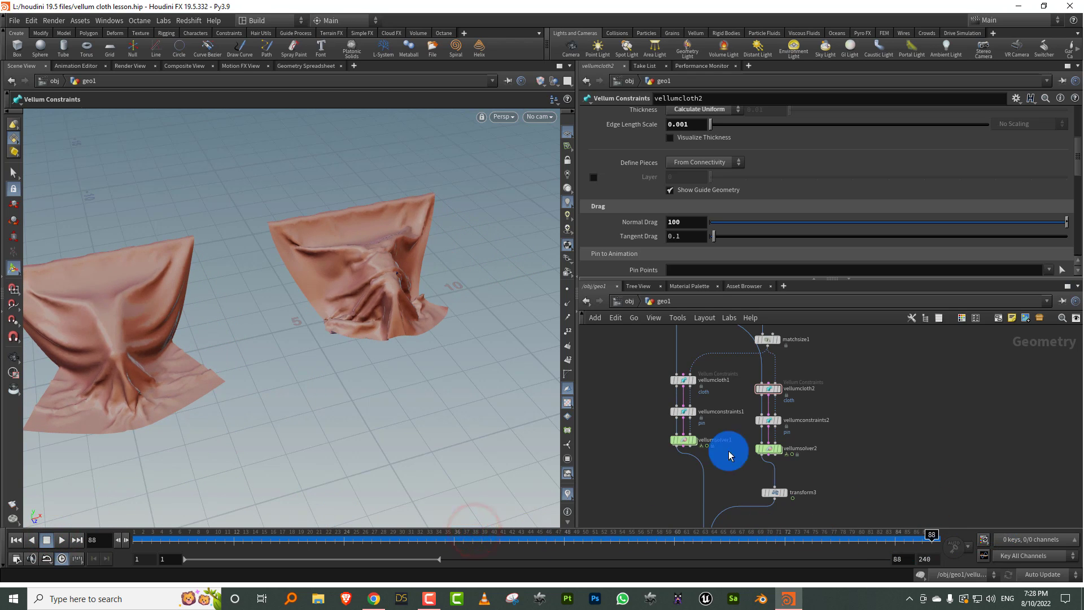
key("Escape")
left_click_drag(440, 254, 421, 266)
key("Return")
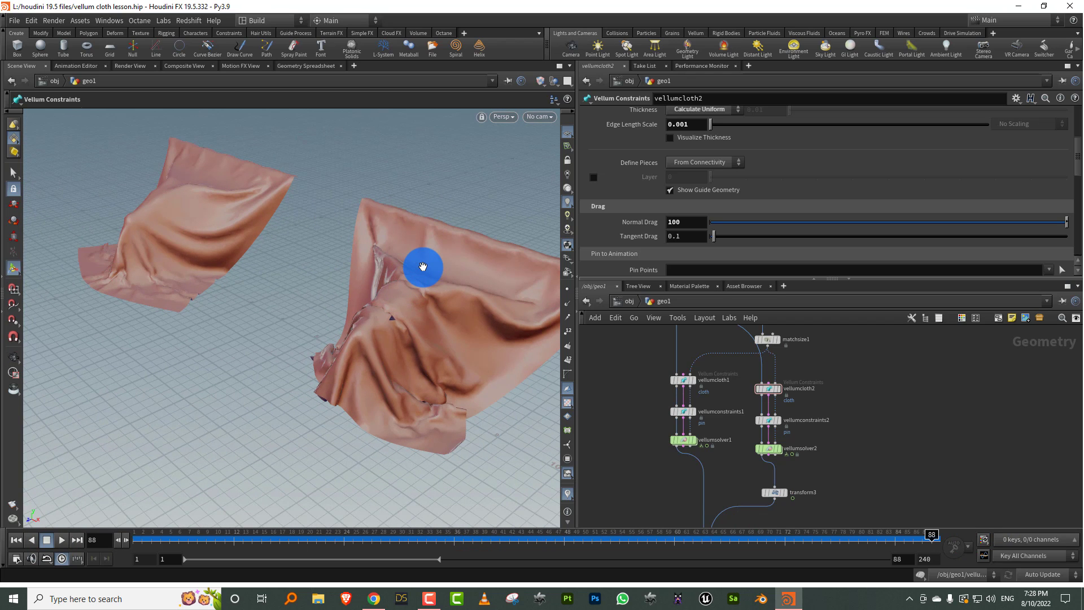
key("Escape")
left_click_drag(381, 296, 433, 326)
key("Return")
left_click_drag(194, 539, 902, 507)
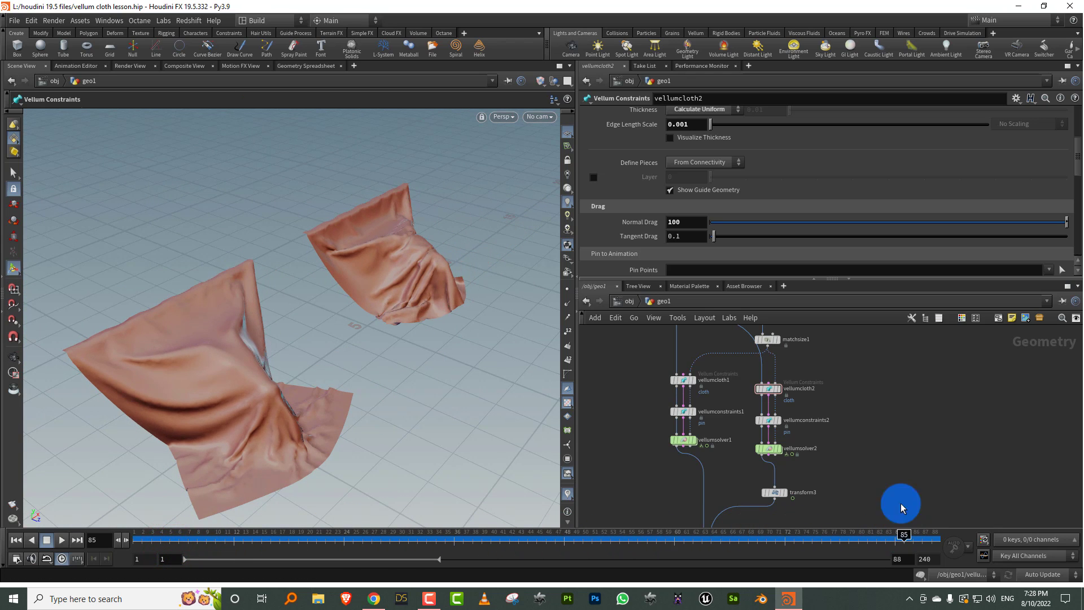
- Set the Normal Drag of vellumcloth2 to 50 and return to frame 1
left_click_drag(477, 274, 421, 274, "alt")
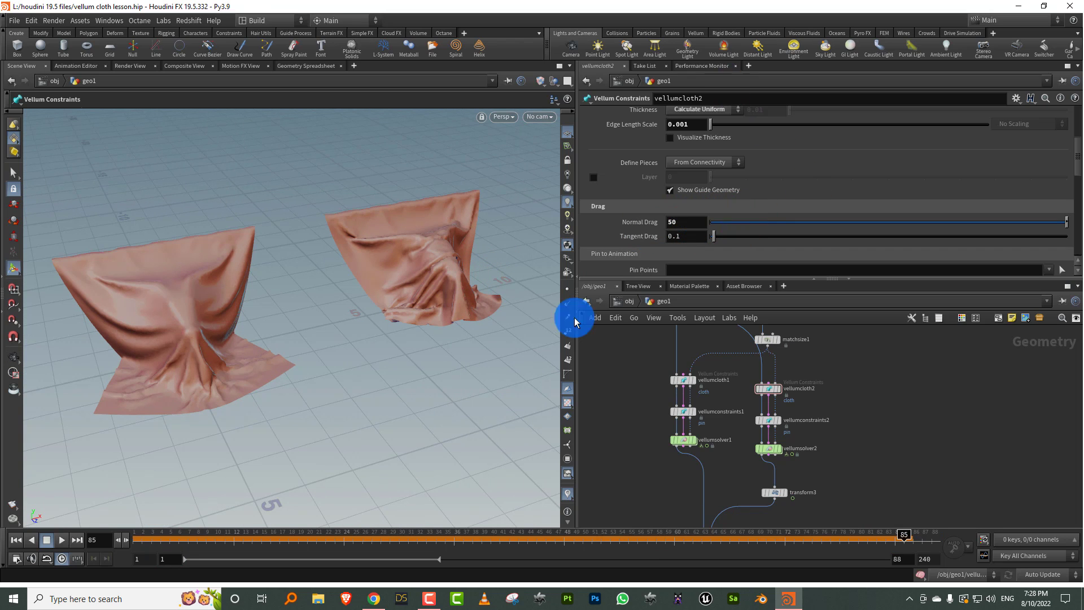
left_click(125, 539)
- Select the remesh1 node and check its element sizing, leaving the Target Size as it is
middle_click_drag(636, 380, 627, 509)
middle_click_drag(612, 411, 635, 435)
left_click_drag(602, 432, 650, 381)
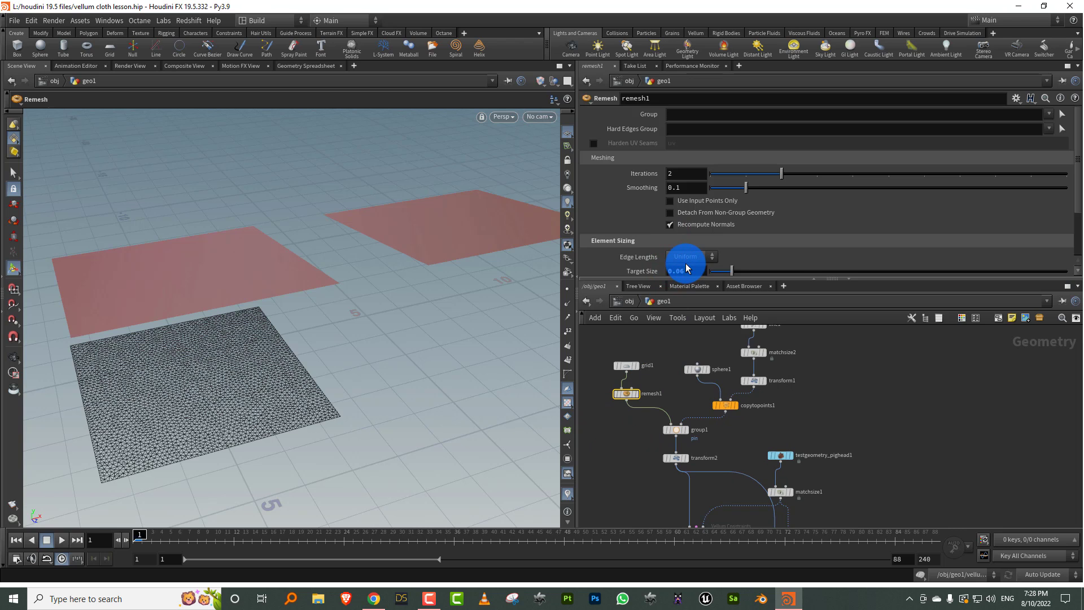
left_click(868, 382)
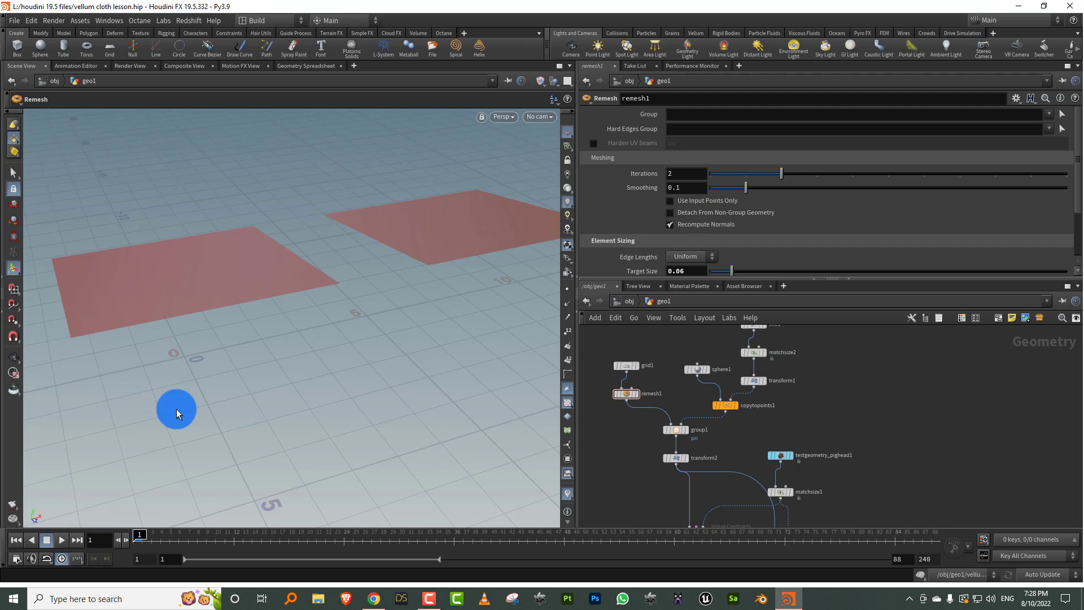
- Widen the viewport and play the simulation past frame 50 with both cloths in view, returning to frame 1
left_click_drag(576, 249, 758, 246)
key("Escape")
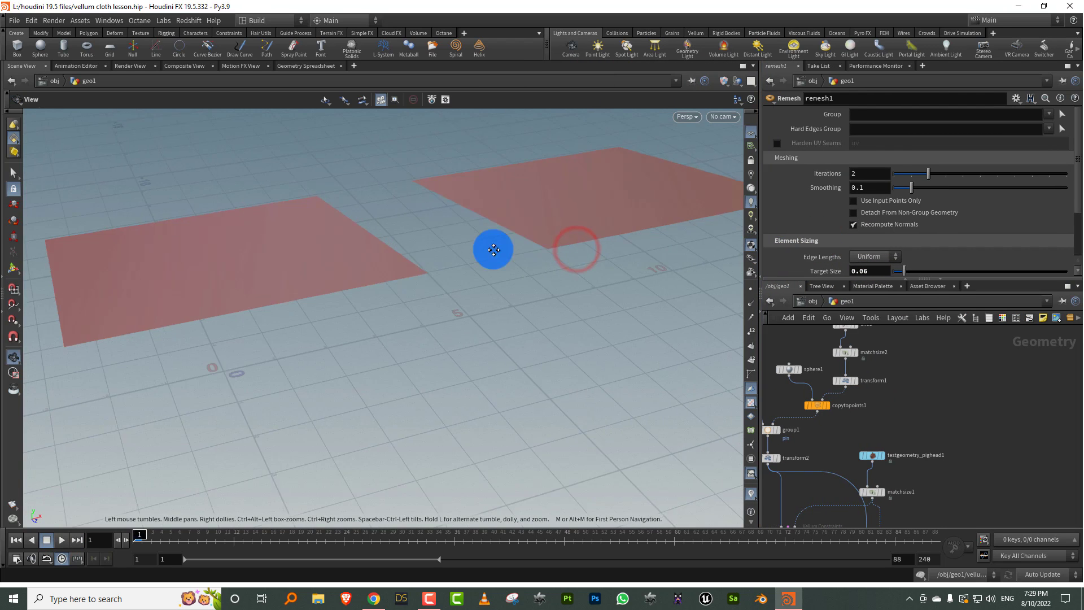
left_click_drag(494, 250, 503, 298)
key("Up")
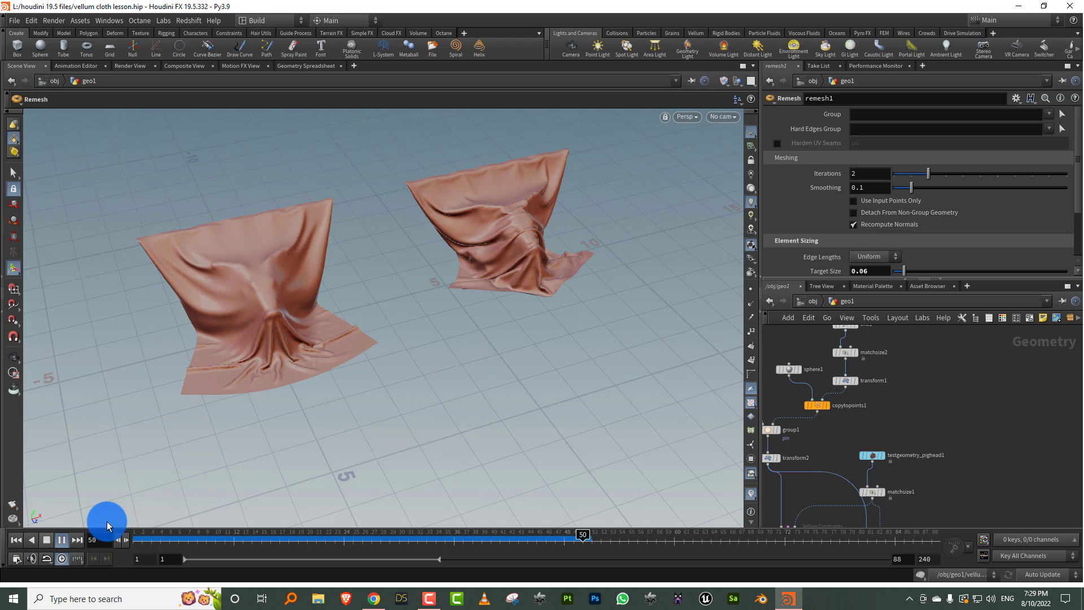
left_click(50, 540)
left_click(16, 540)
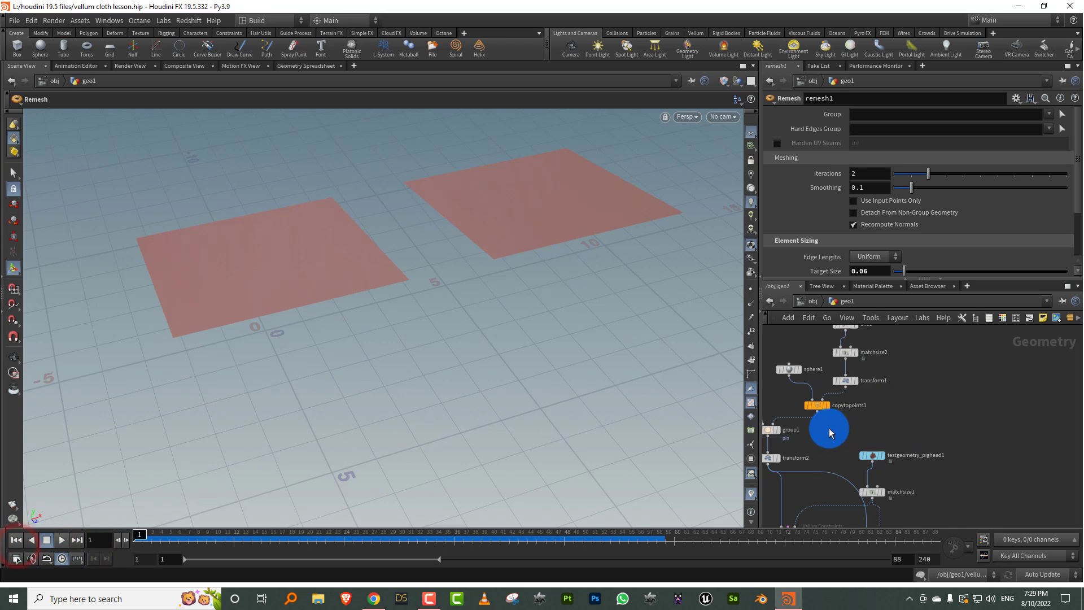
- Set the Density of vellumcloth2 to 20, play the simulation past frame 57 and return to the first frame
middle_click_drag(830, 429, 846, 346)
left_click_drag(946, 434, 879, 447)
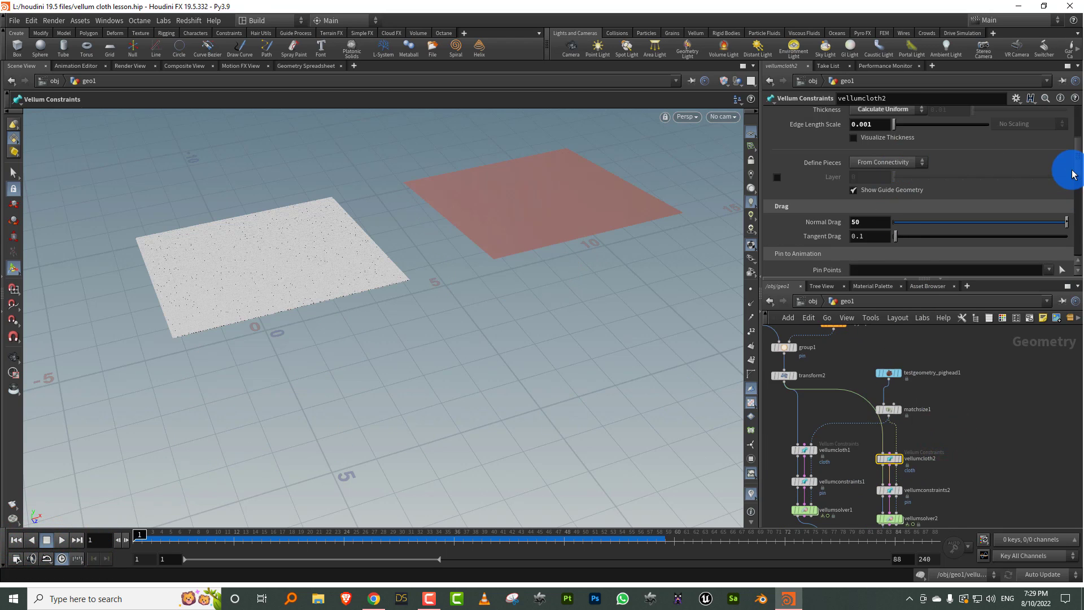
left_click_drag(1074, 175, 1024, 150)
left_click(882, 209)
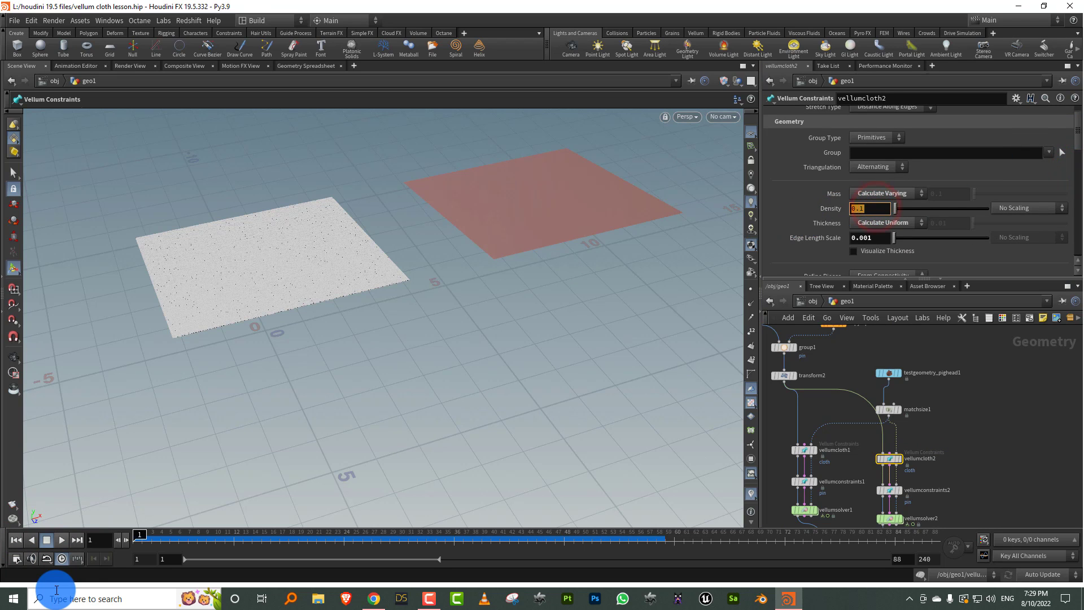
left_click(1015, 408)
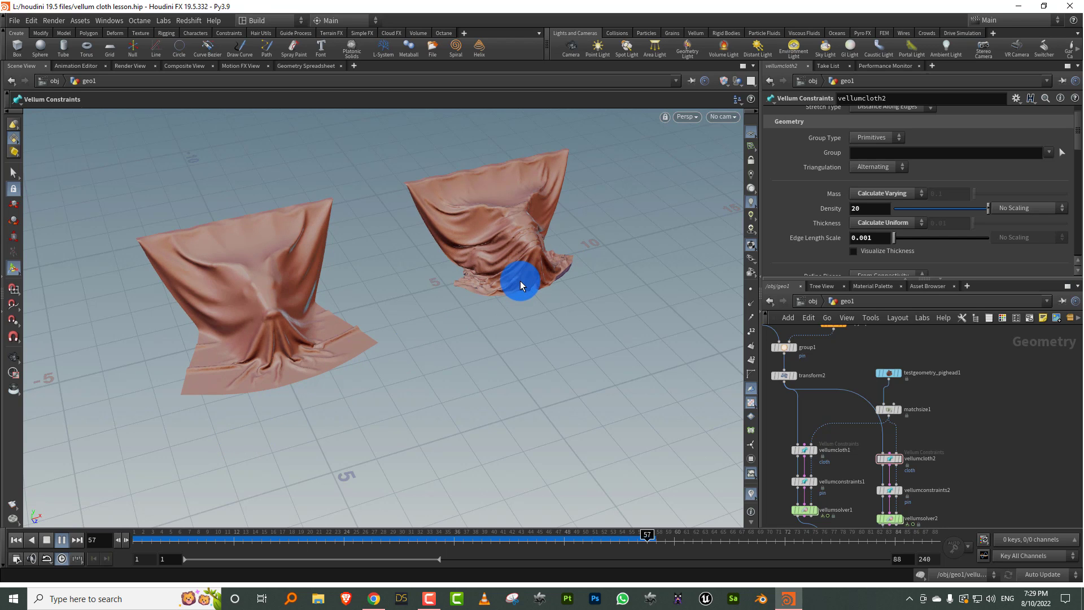
left_click(152, 543)
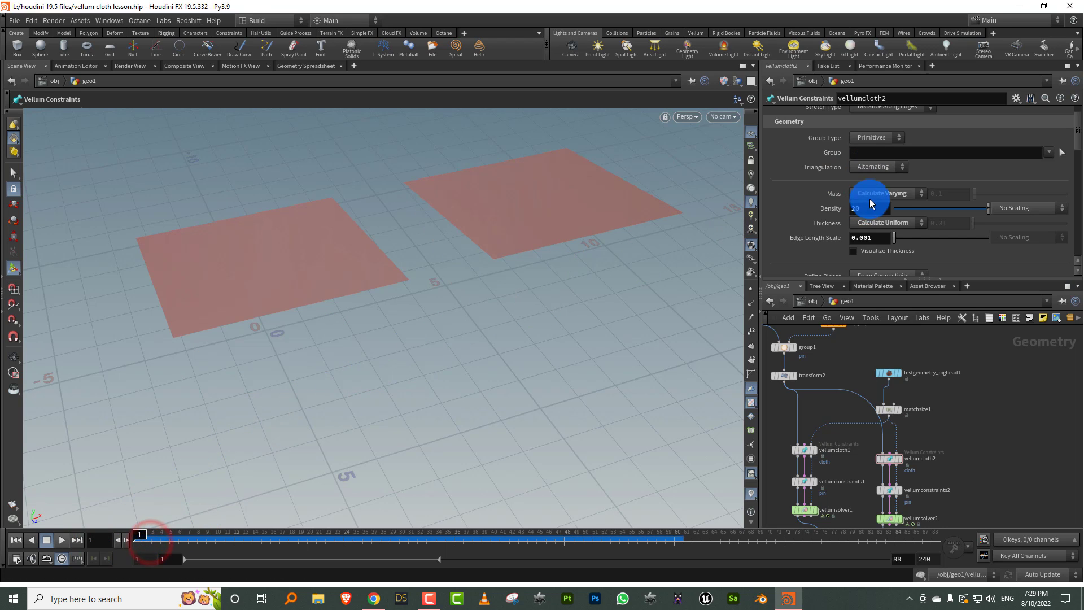
- Set the Density of vellumcloth2 back to 0.1 and play the simulation past frame 56 for comparison
type("0.1")
key("Return")
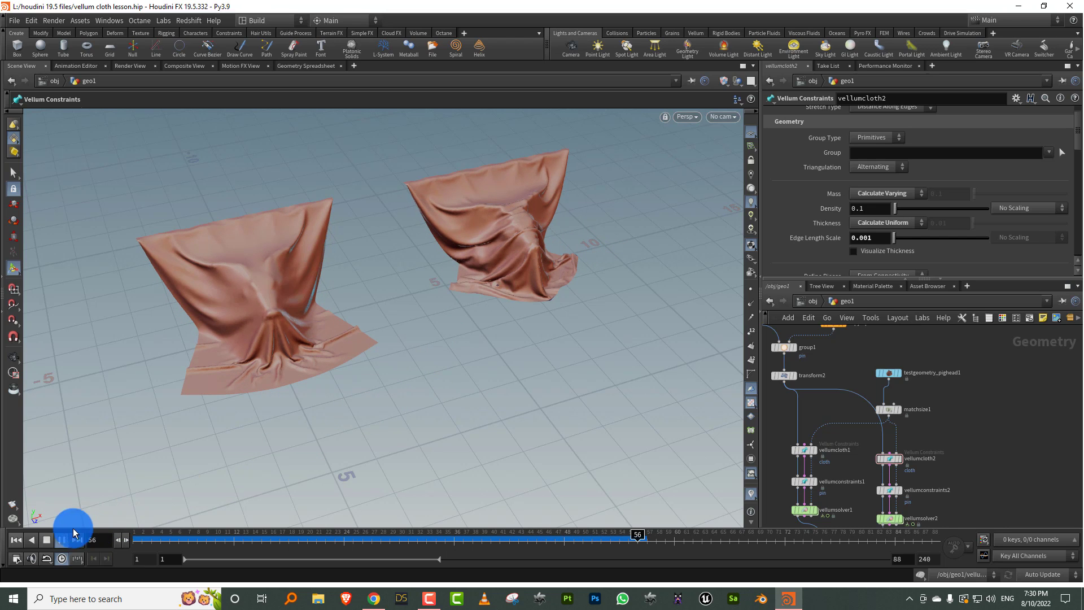
left_click(44, 541)
- Set the Density of vellumcloth2 to 20 again, play to frame 62 and examine the dense cloth's folds up close
left_click(873, 209)
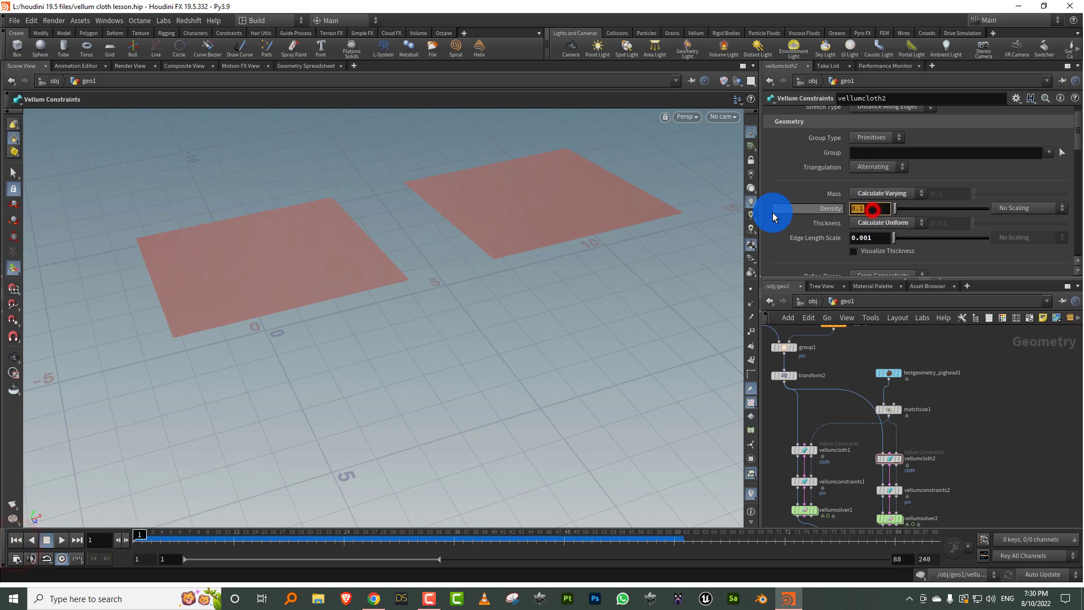
type("20")
key("Return")
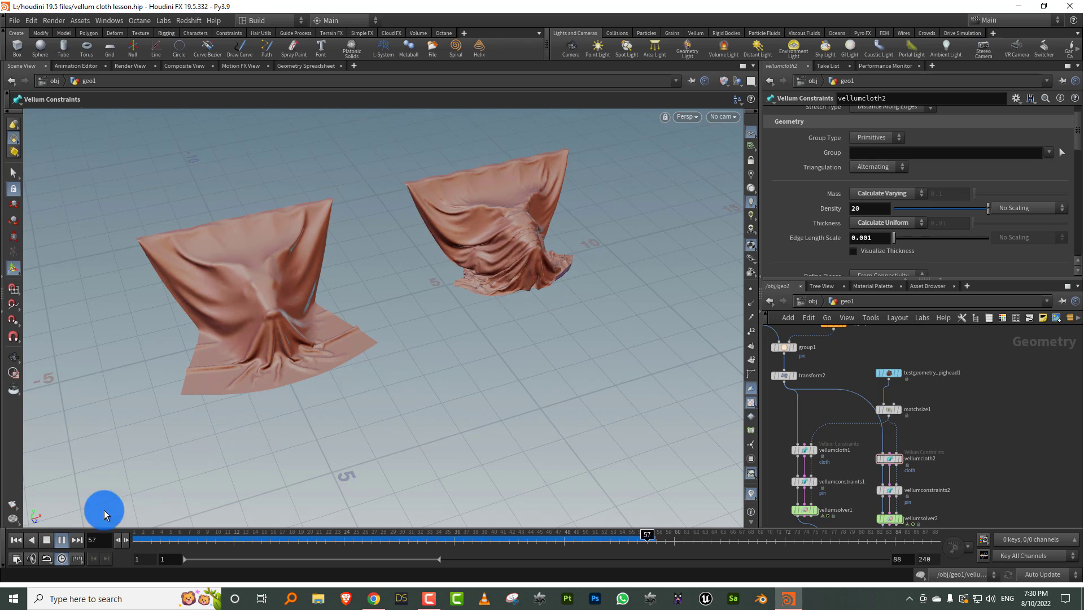
left_click(47, 541)
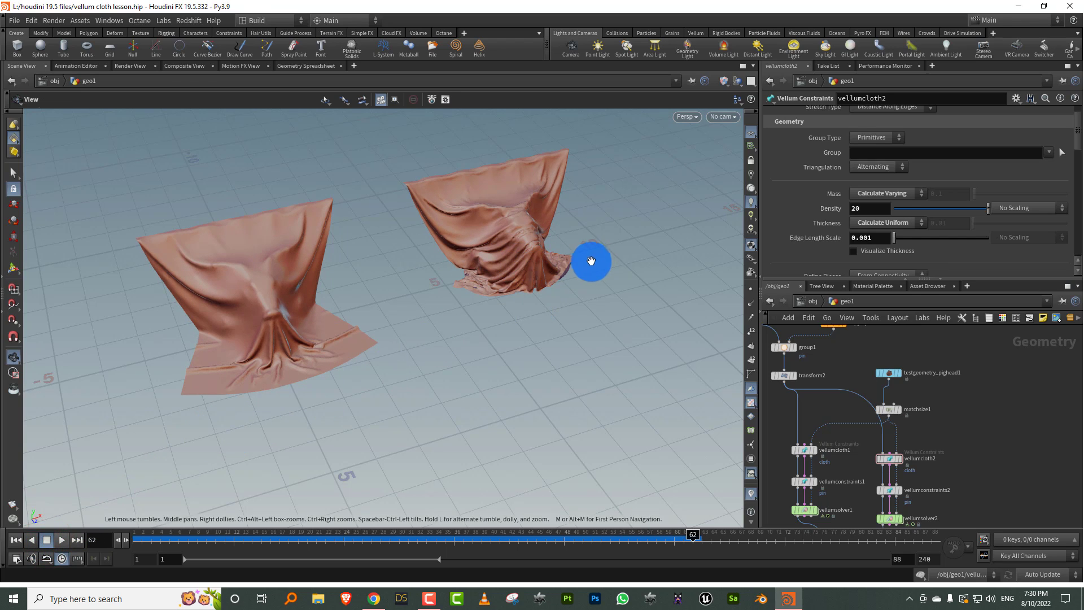
left_click_drag(591, 259, 515, 263)
scroll(472, 274, "up", 4)
scroll(908, 380, "up", 3)
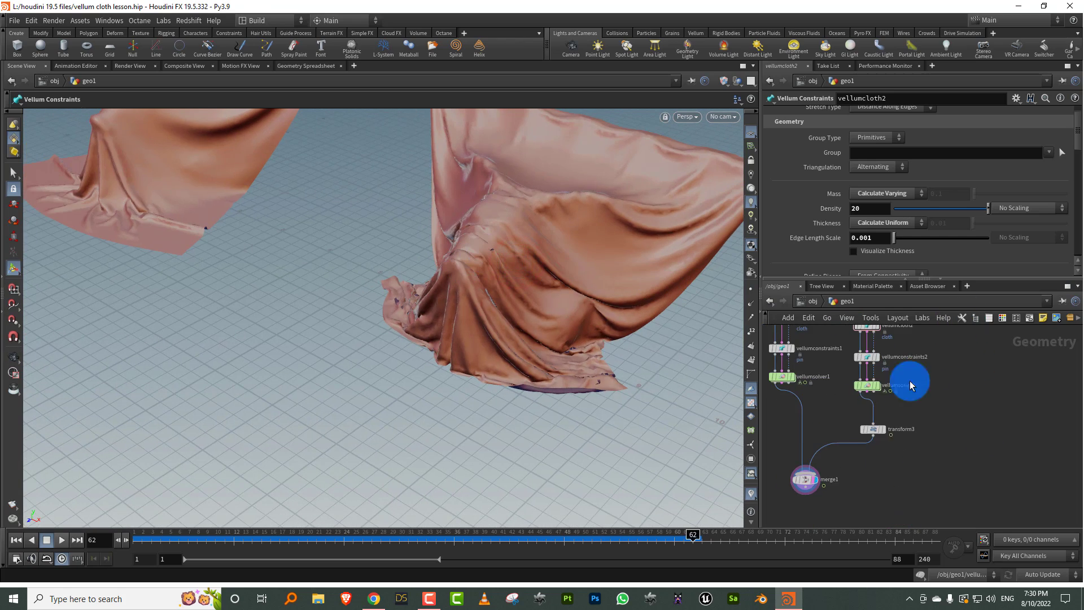
- Insert a Vellum Post-Process node between vellumsolver2 and transform3
key("Tab")
type("po")
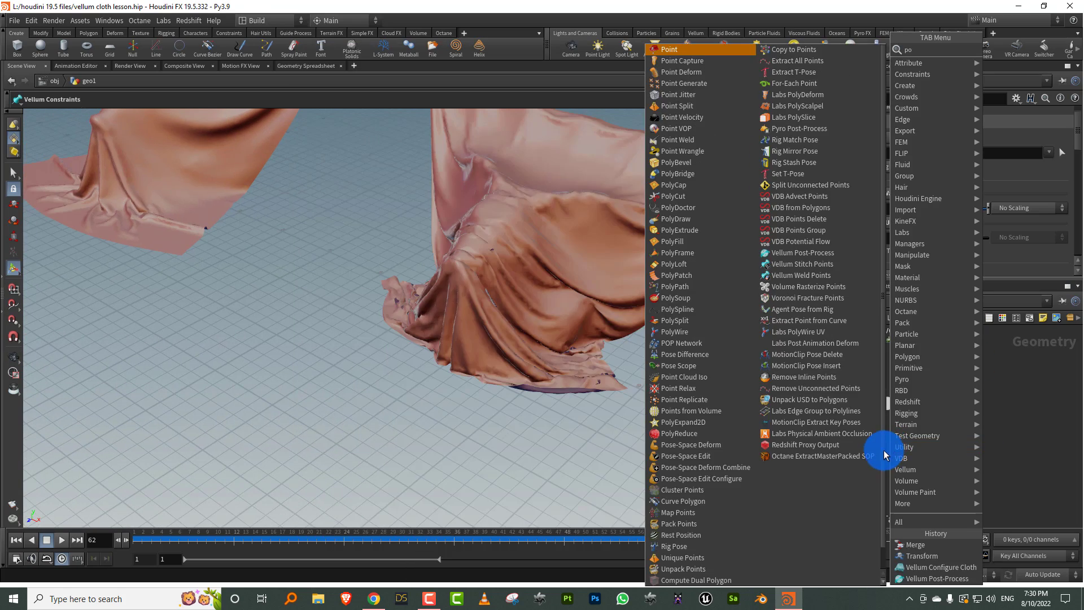
type("st")
left_click(862, 61)
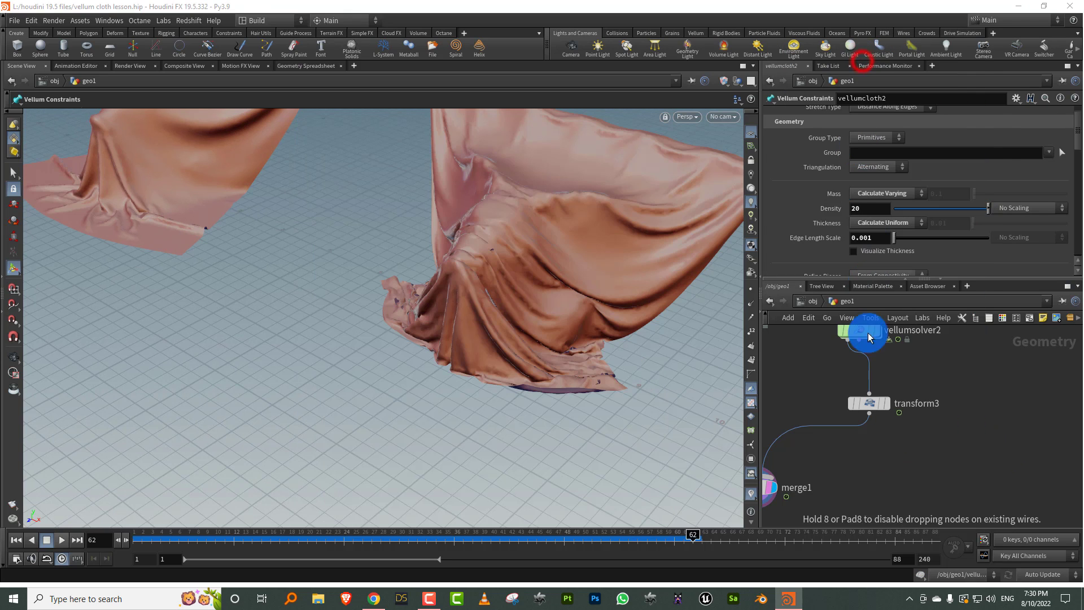
left_click(874, 372)
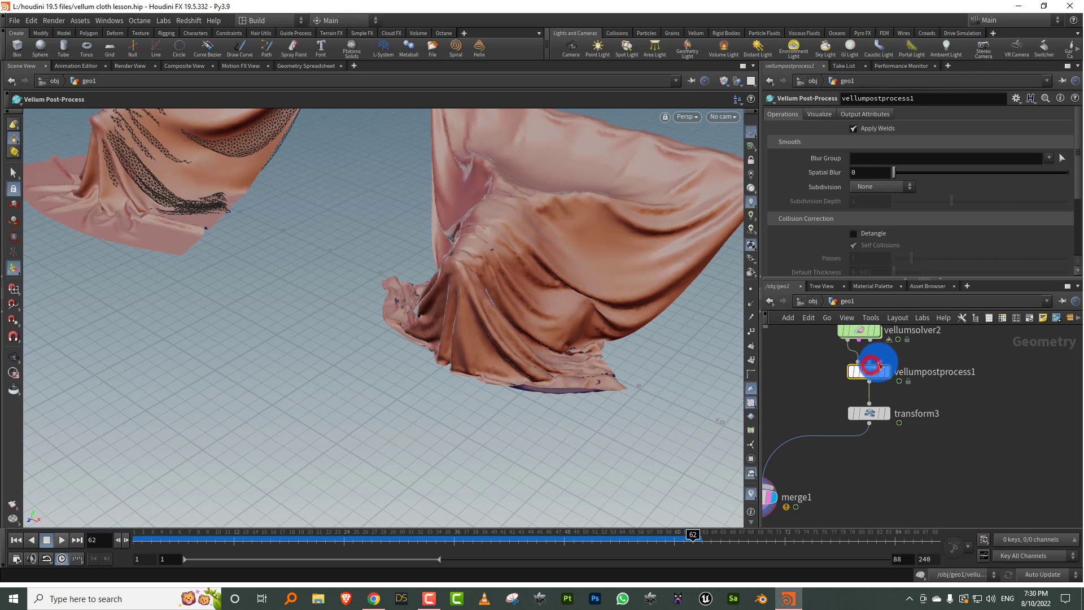
- Set the post-process node's Spatial Blur to 0.477 and view both cloths together
left_click(950, 349)
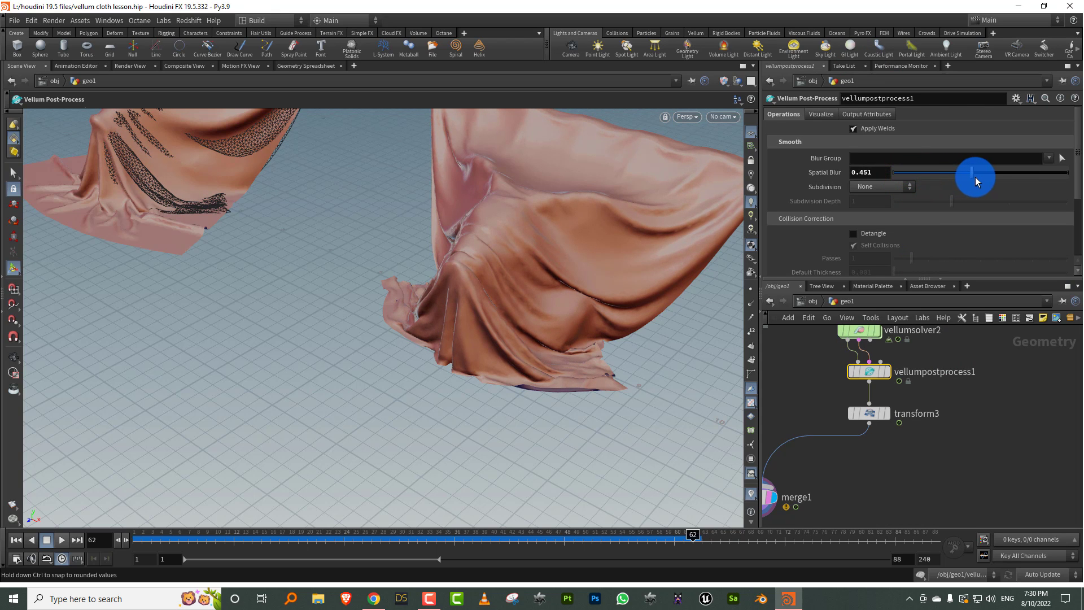
key("Escape")
left_click_drag(491, 311, 576, 260)
left_click(798, 367)
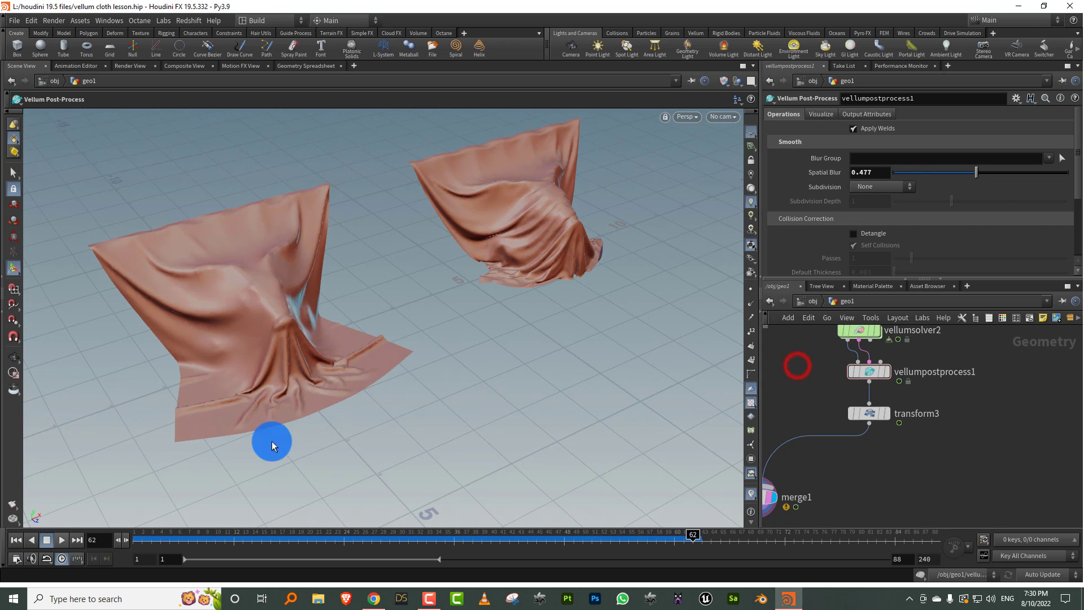
- Scrub through the smoothed simulation, return to frame 1 and delete the vellumpostprocess1 node
left_click_drag(151, 533, 619, 537)
key("Escape")
mouse_move(593, 254)
left_mouse_down()
mouse_move(533, 235)
mouse_move(569, 245)
mouse_move(629, 213)
mouse_move(625, 235)
mouse_move(542, 252)
left_mouse_up()
scroll(543, 252, "up", 2)
left_click_drag(380, 537, 120, 538)
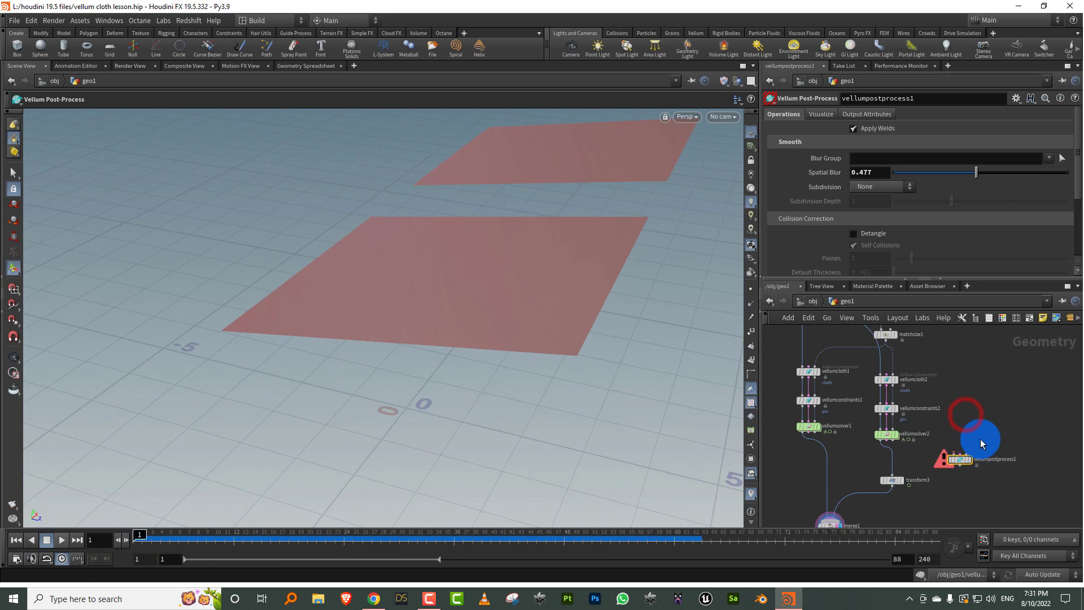
key("Delete")
- Select vellumcloth2, enlarge its parameter area and reset its Normal Drag to 10
middle_click_drag(935, 392, 954, 410)
left_click_drag(947, 379, 869, 415)
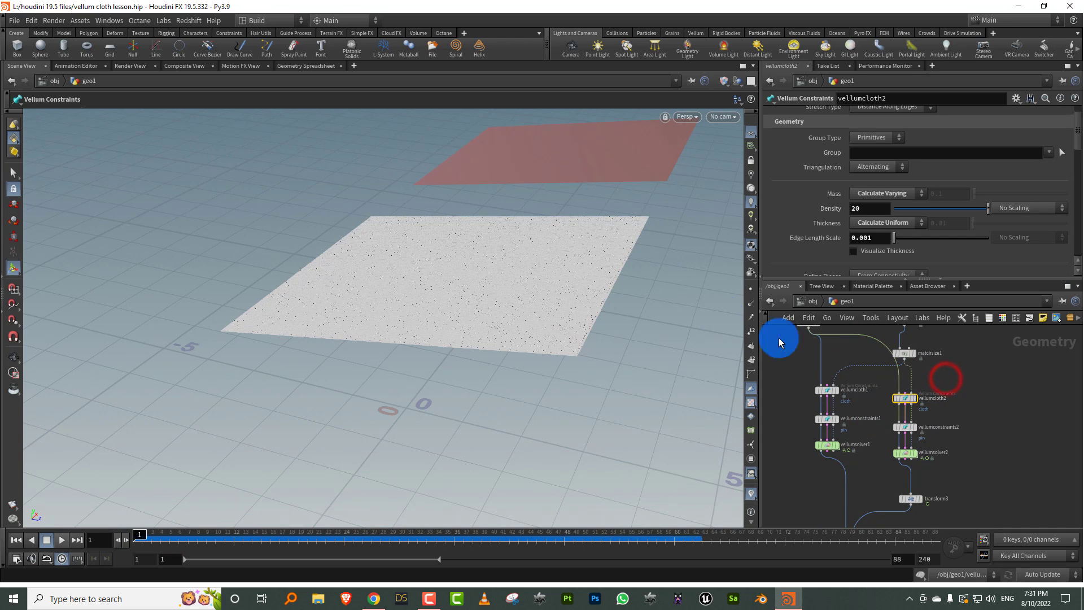
left_click(963, 394)
left_click_drag(588, 235, 594, 257)
left_click_drag(862, 280, 874, 360)
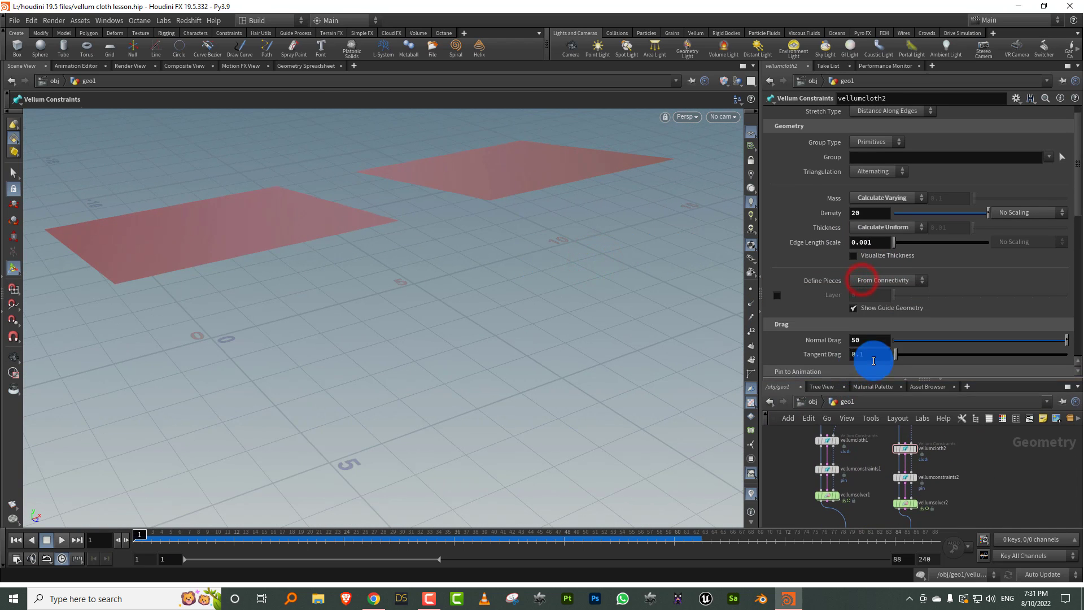
left_click(868, 340)
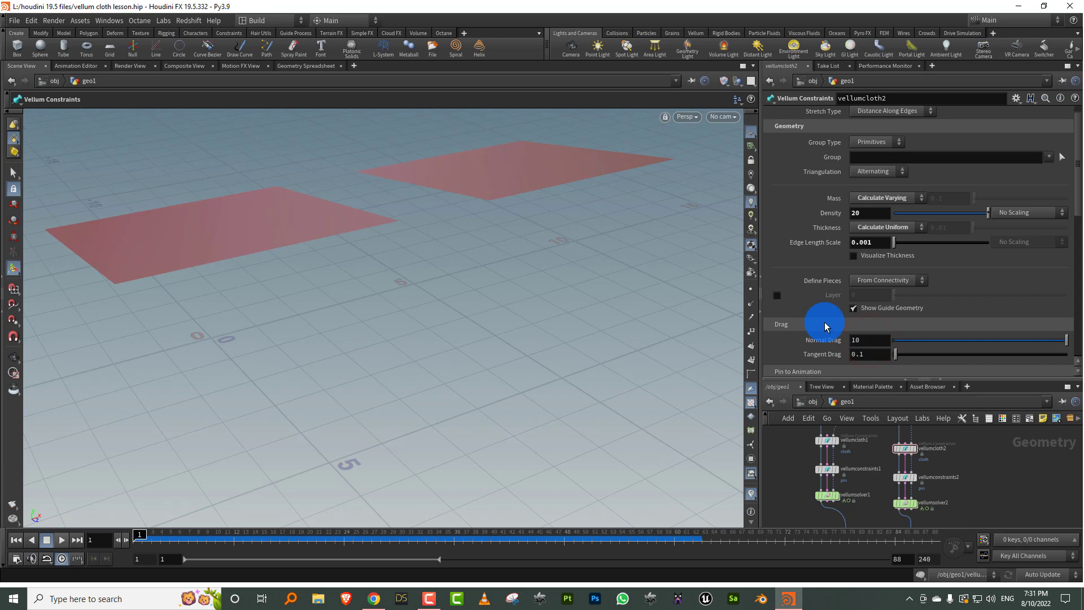
- Check the settings of vellumcloth1, and set the Density of vellumcloth2 to 5
left_click(824, 440)
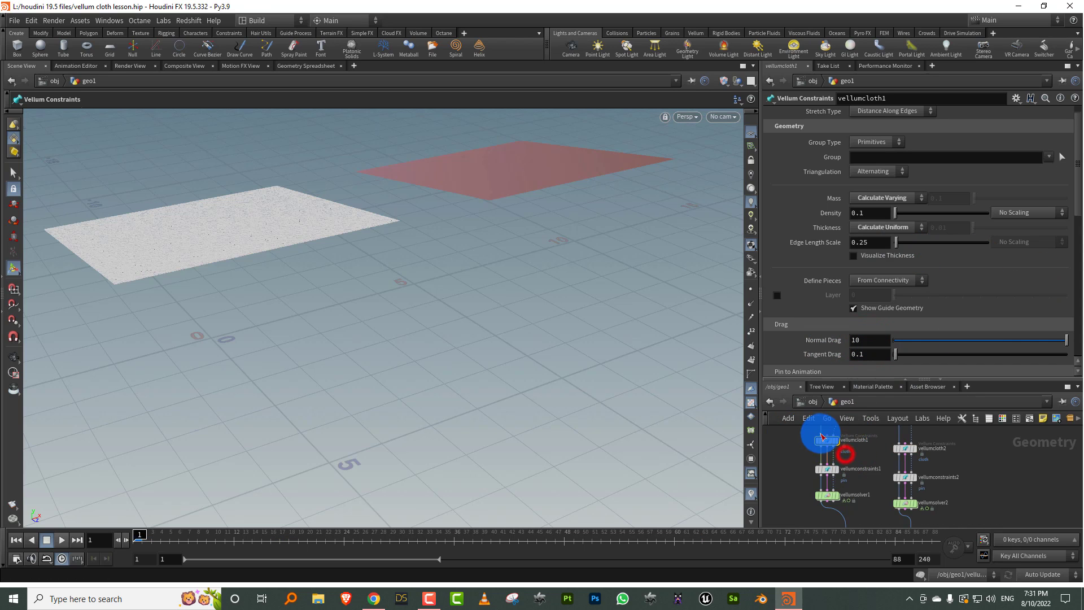
left_click(941, 445)
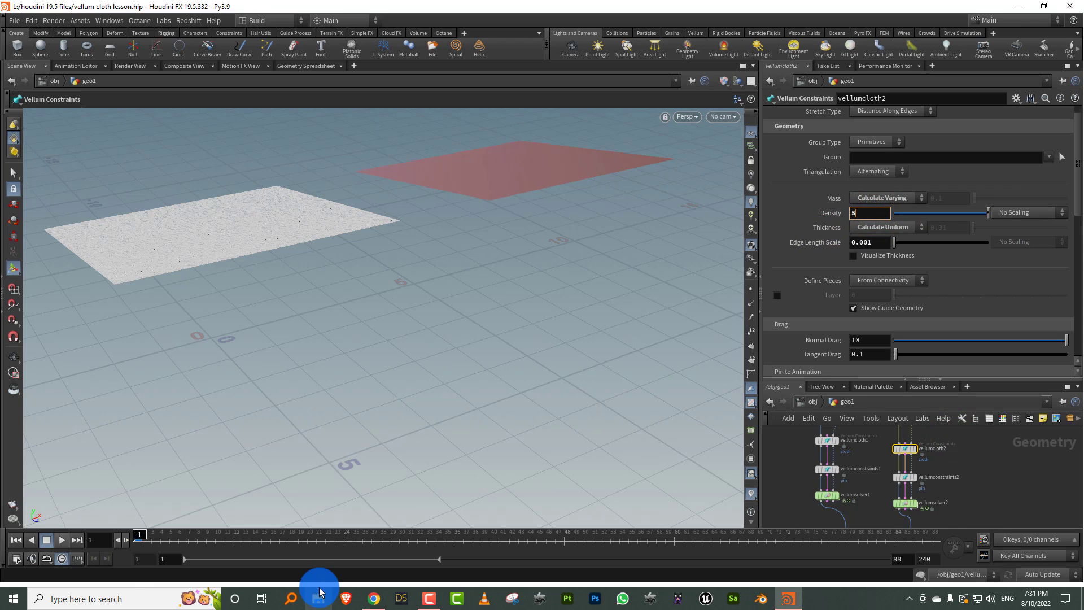
key("Return")
left_click(1001, 451)
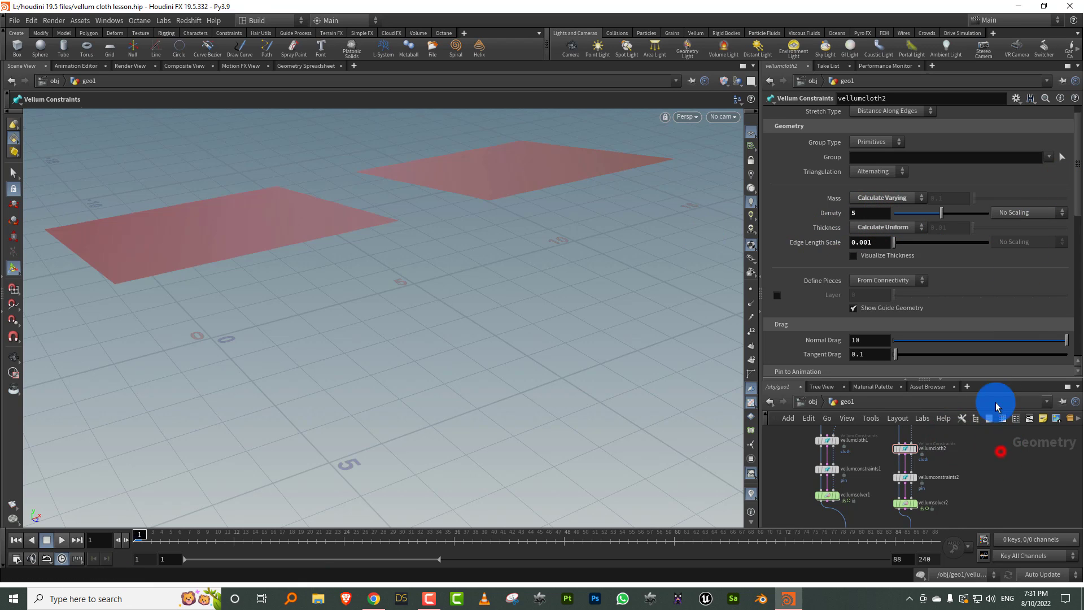
- Set the Density of vellumcloth1 to 5 and its Edge Length Scale to 0.001, and play the simulation
left_click_drag(988, 382, 988, 309)
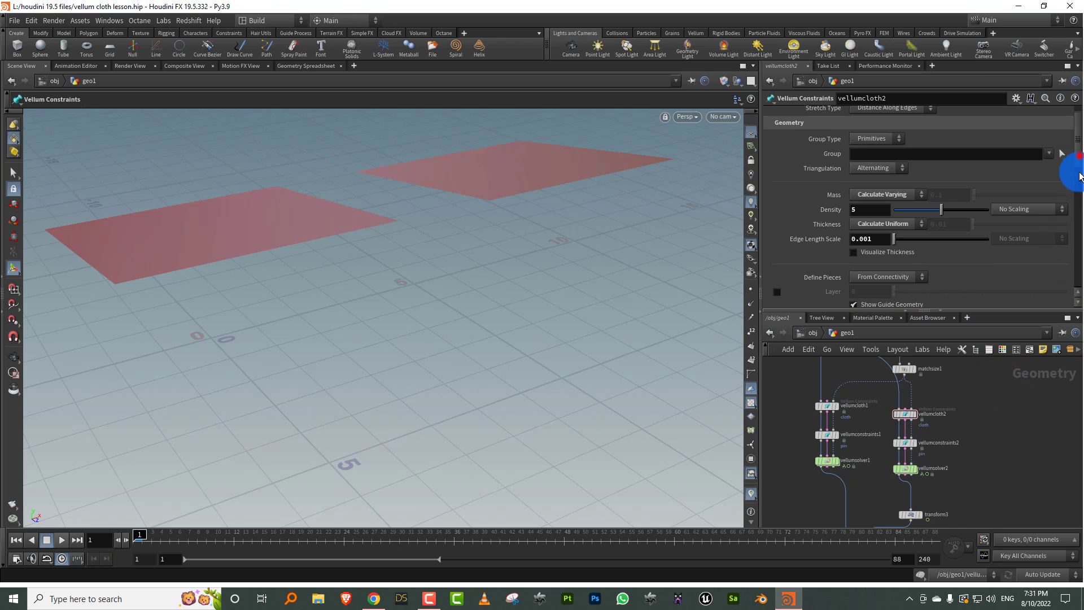
mouse_move(1080, 177)
left_mouse_down()
mouse_move(1079, 203)
mouse_move(1079, 181)
left_mouse_up()
left_click_drag(489, 157, 492, 184, "alt")
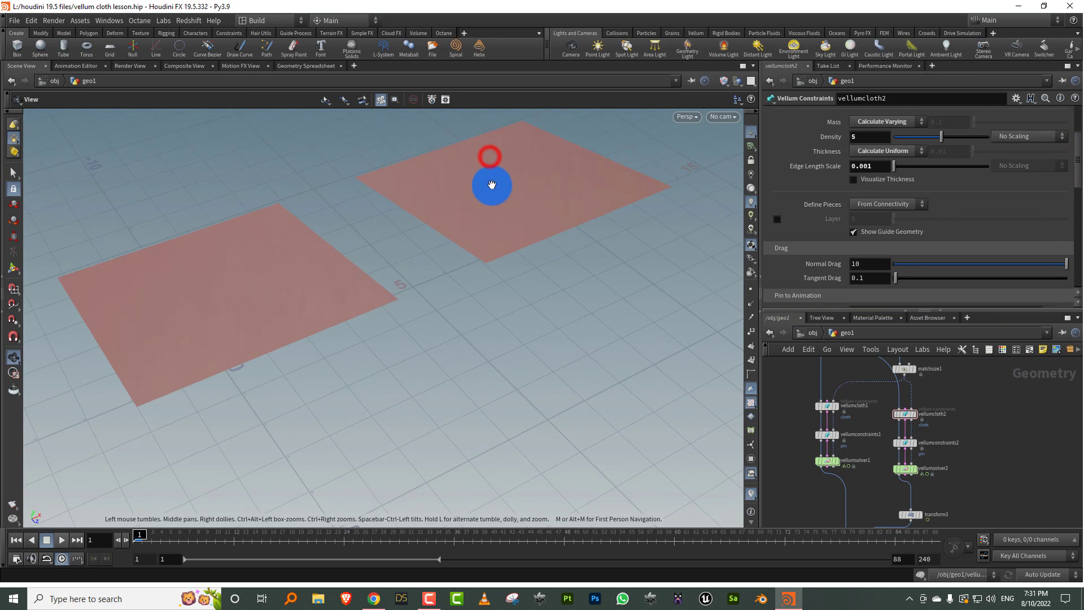
right_click_drag(492, 185, 471, 215, "alt")
left_click_drag(785, 388, 849, 411)
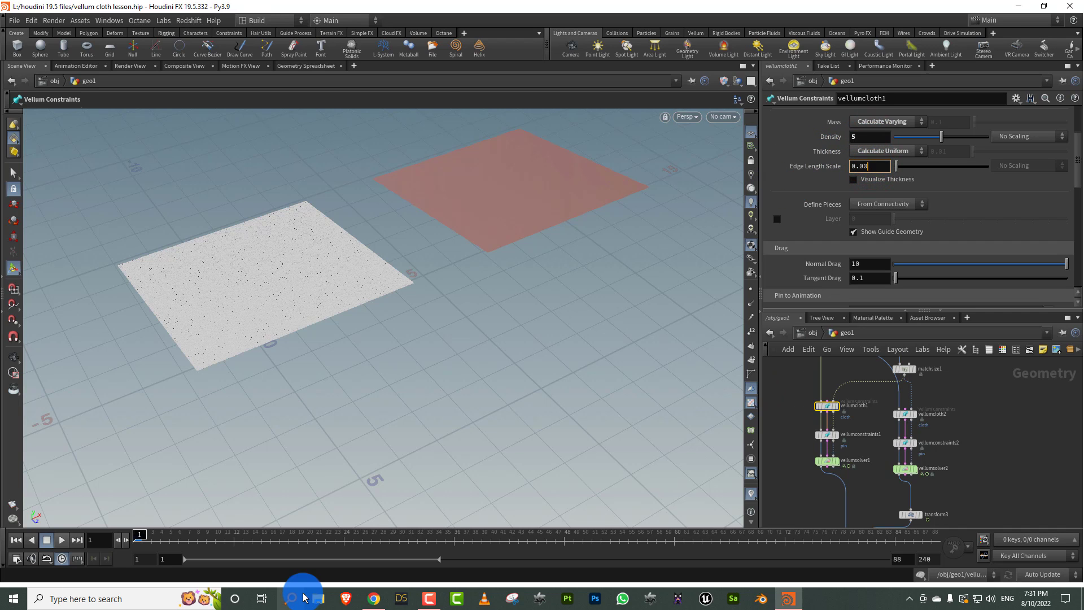
left_click_drag(964, 387, 808, 418)
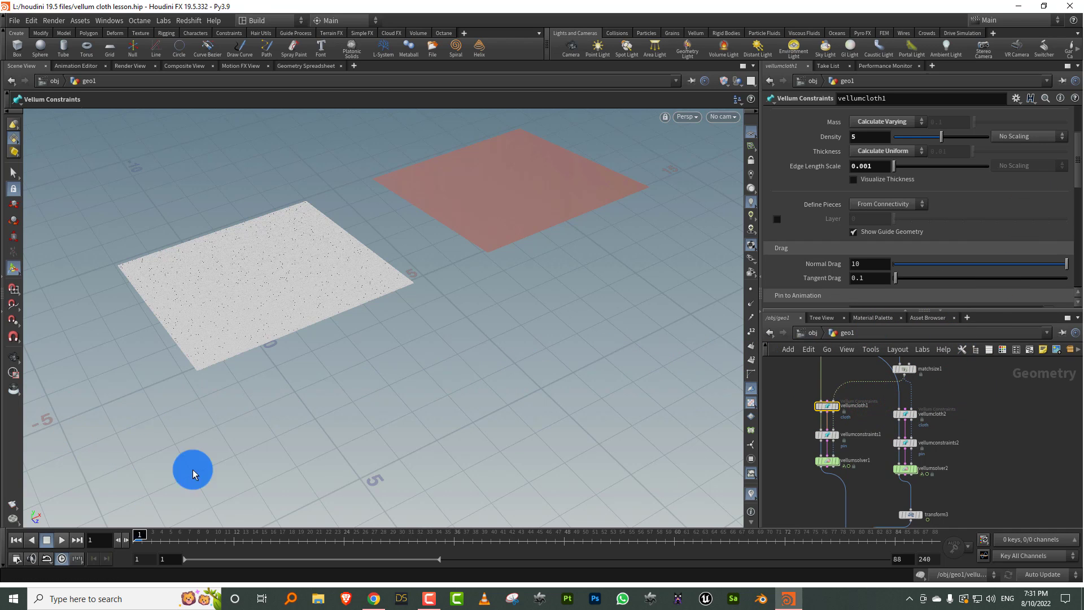
left_click(782, 391)
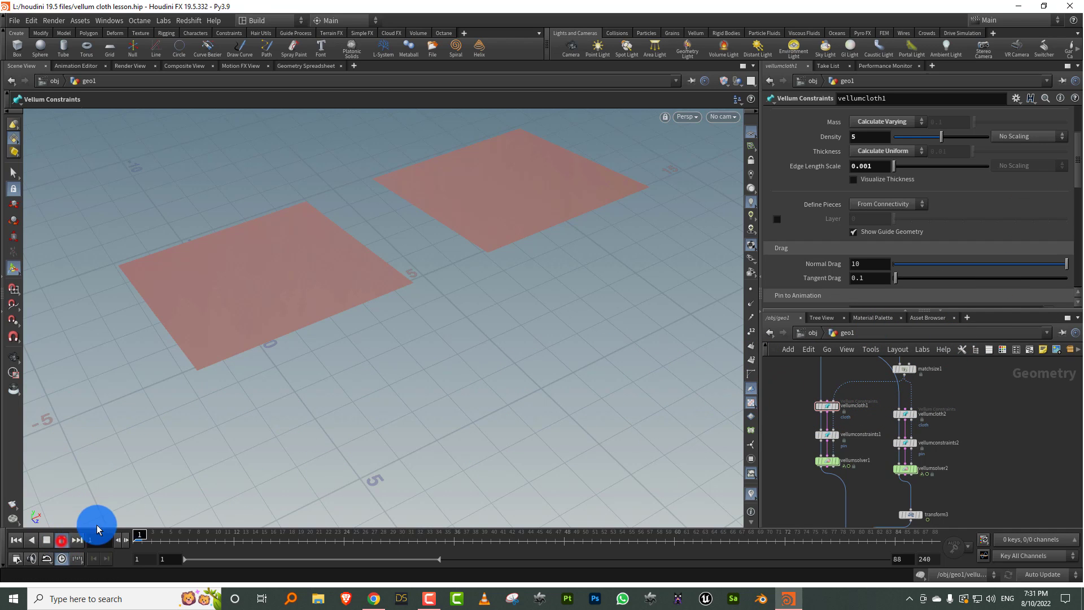
- Switch to Chrome and examine the Silk Chiffon setup in SideFX's Vellum Cloth Lookdev Tips, returning to Houdini
left_click(375, 600)
left_click(544, 274)
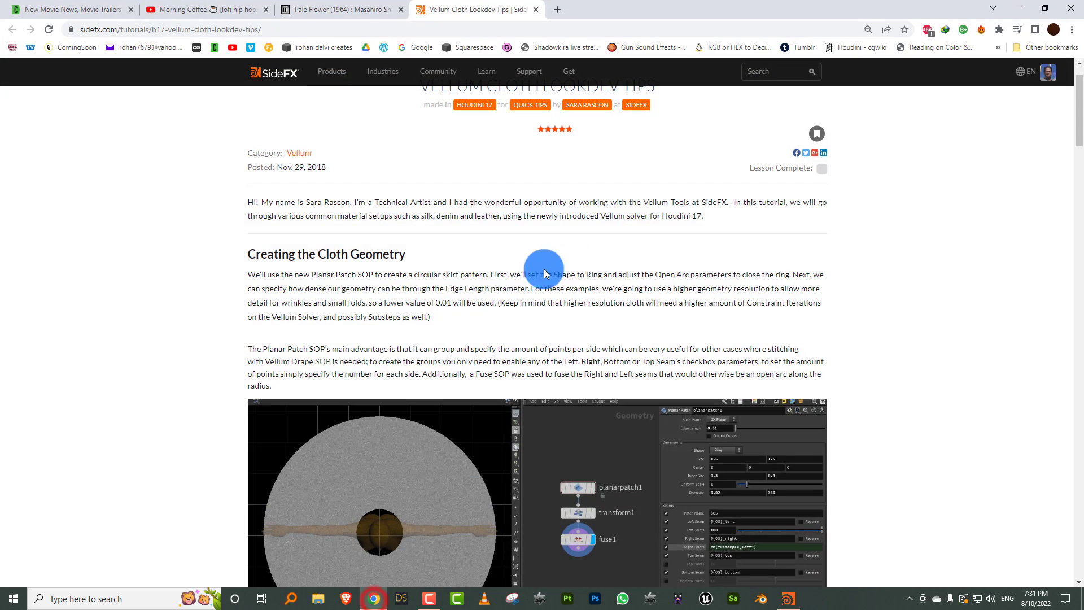
scroll(493, 352, "down", 15)
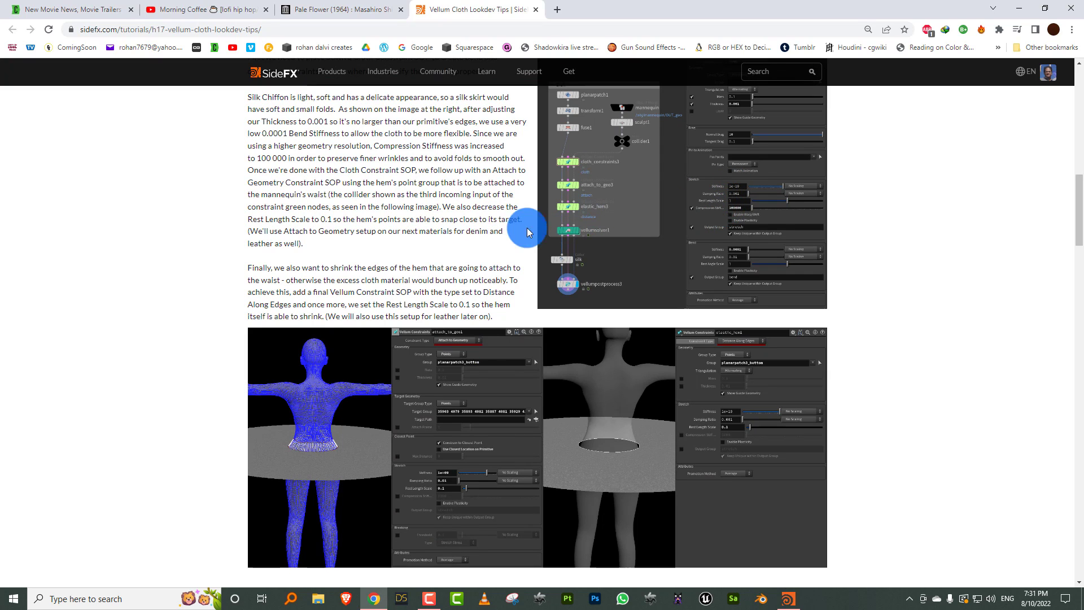
scroll(460, 236, "down", 1)
scroll(728, 230, "up", 3)
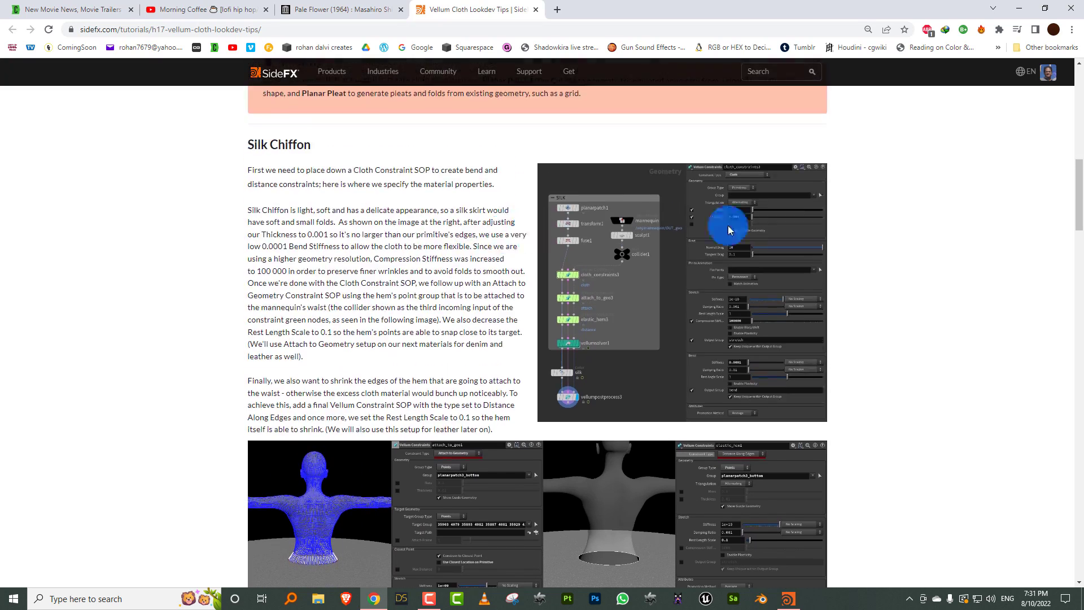
left_click(1022, 9)
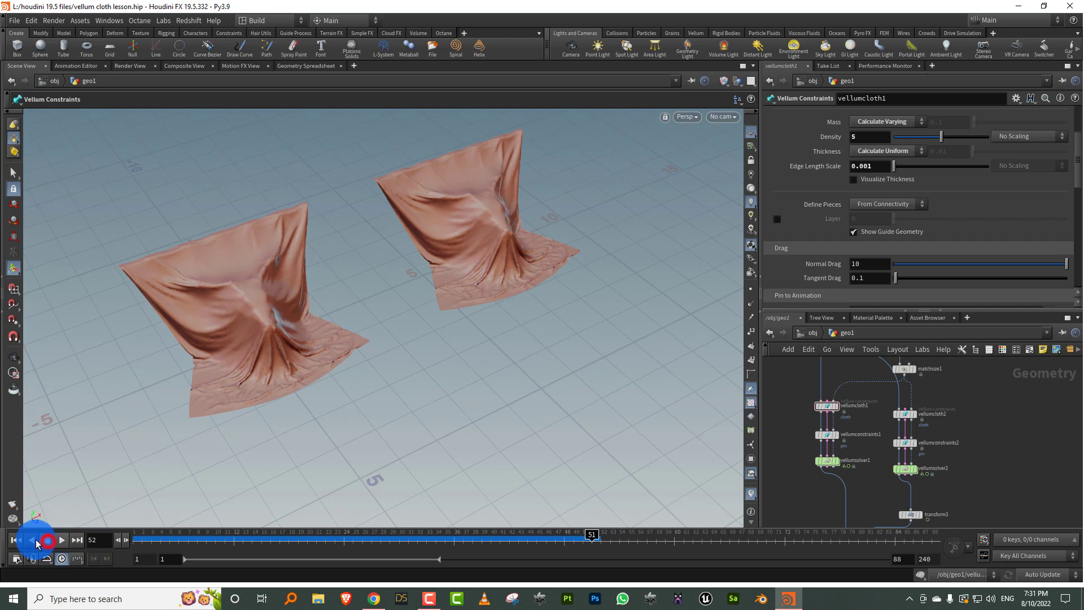
- Return to the first frame, bring up the Stretch settings of vellumcloth1 and widen the parameter area
left_click(16, 539)
left_click_drag(786, 388, 852, 411)
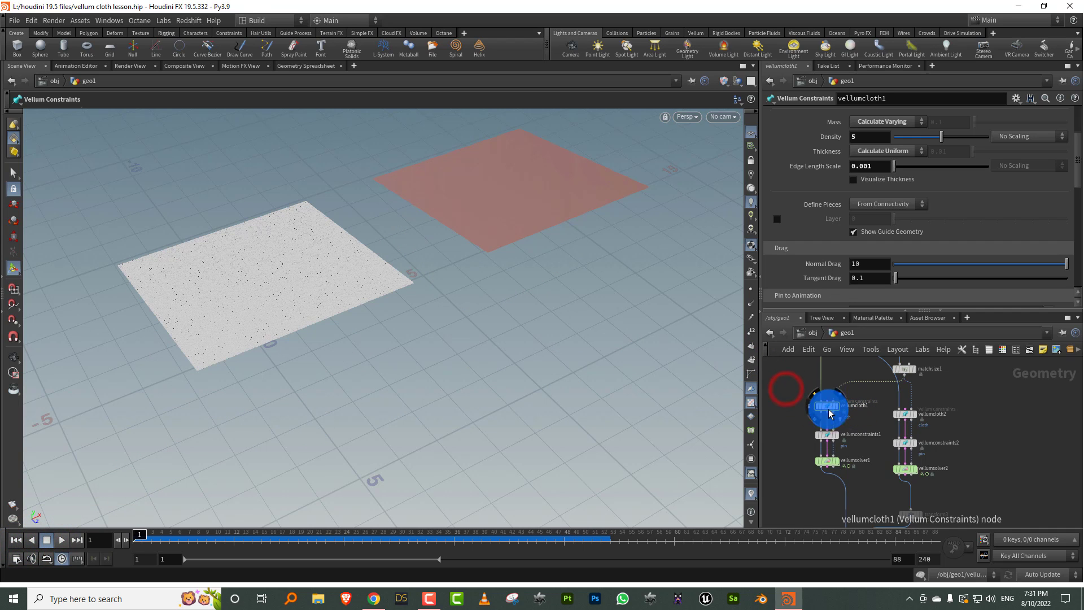
left_click_drag(1073, 149, 1065, 204)
left_click(851, 167)
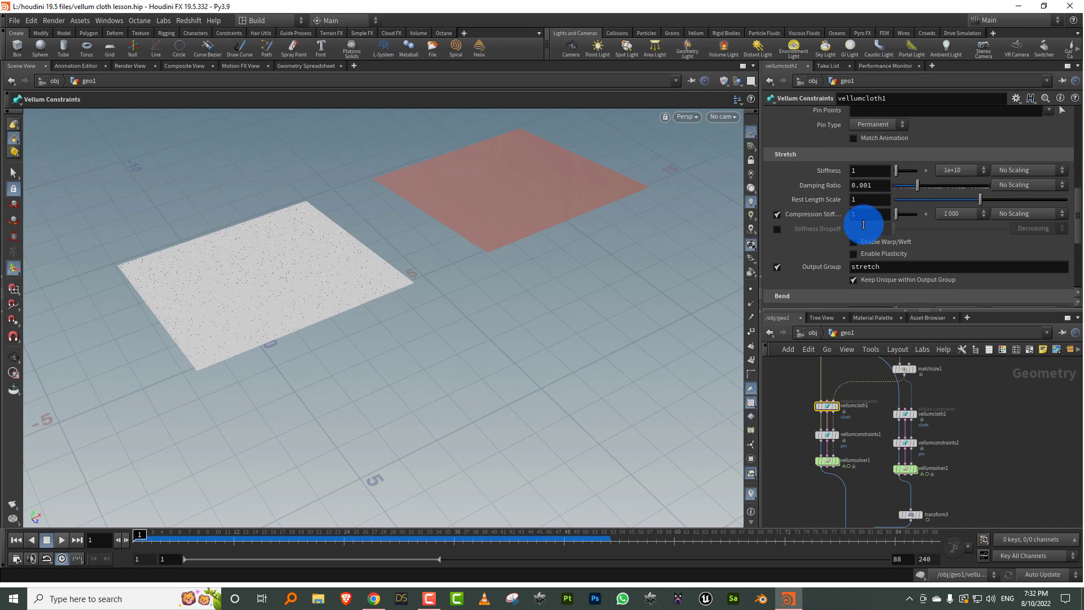
left_click(993, 386)
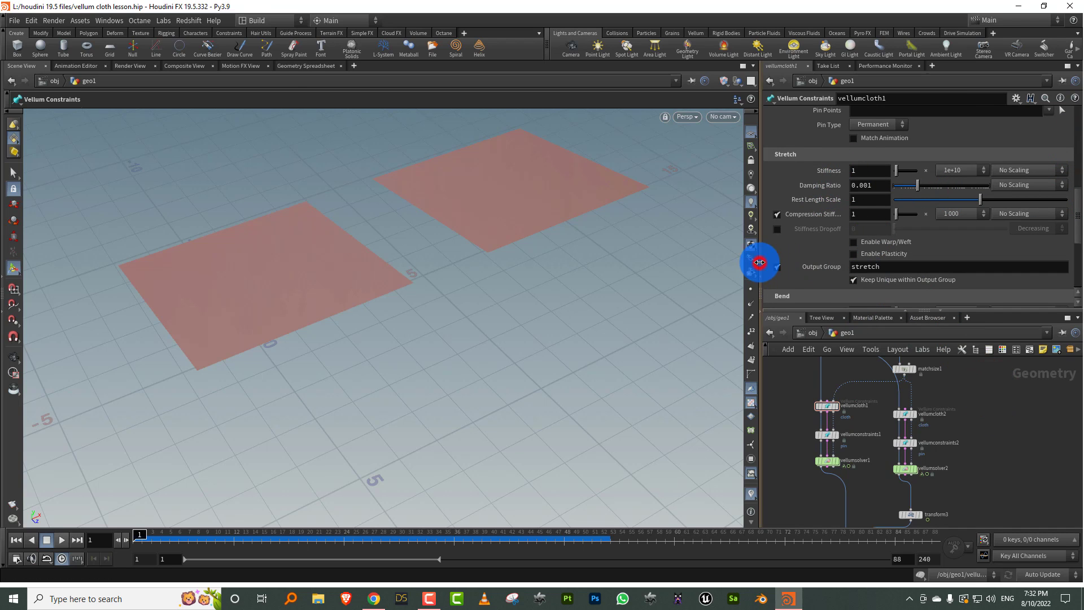
left_click_drag(759, 262, 627, 282)
left_click(705, 178)
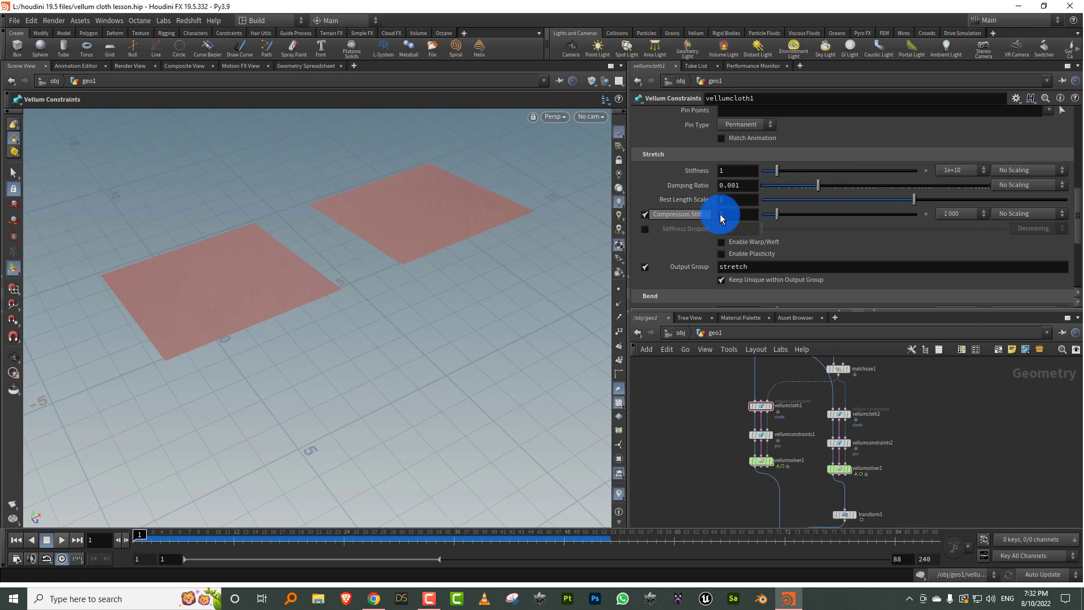
- Set the Compression Stiffness multiplier to 0.1 on vellumcloth1 and to 1 000 000 on vellumcloth2
left_click(959, 214)
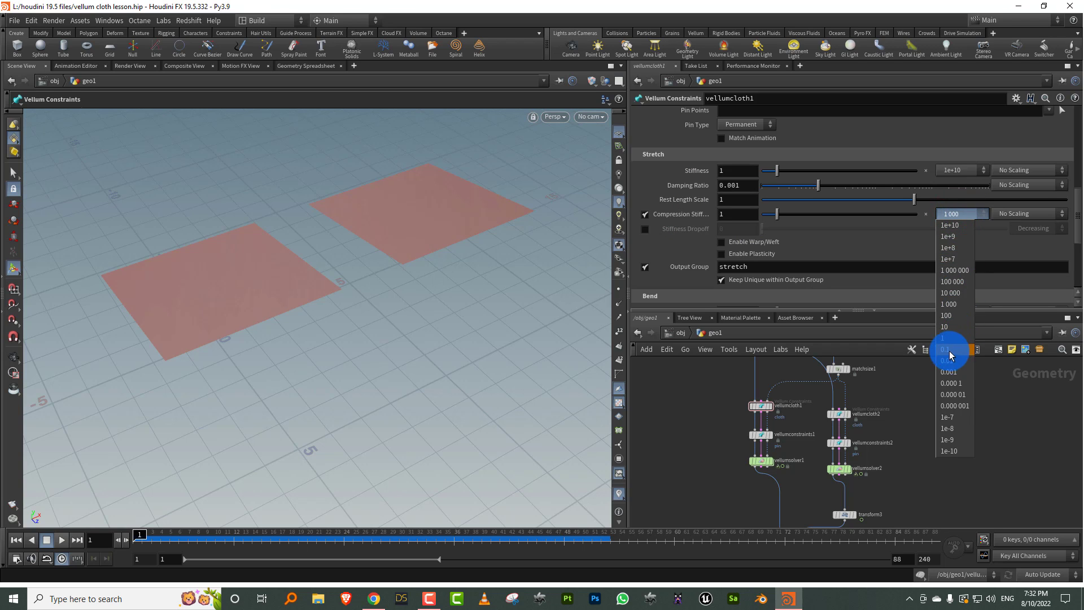
left_click(950, 351)
left_click_drag(887, 403, 808, 425)
left_click(966, 214)
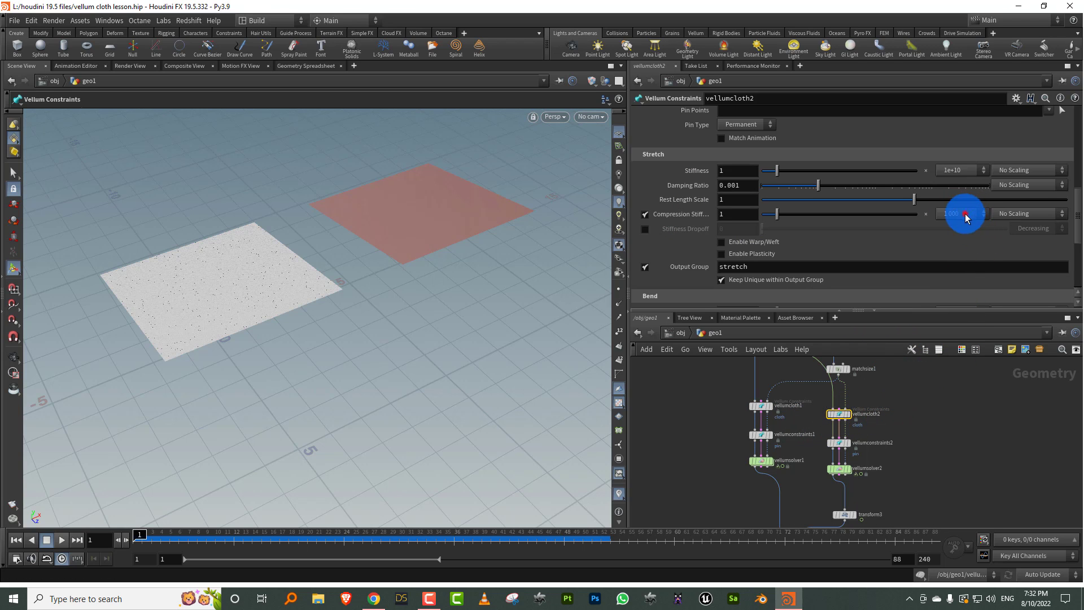
left_click(956, 342)
left_click(943, 439)
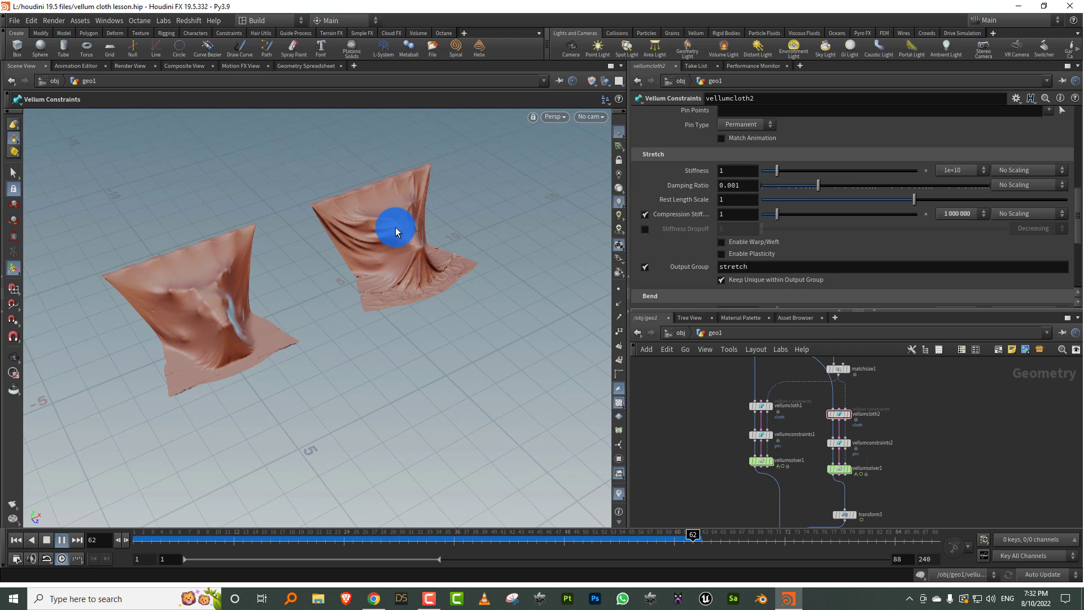
- Examine the drape of both simulated cloths up close and at frame 38, and return to the first frame
key("Escape")
left_click_drag(395, 227, 508, 240)
key("Return")
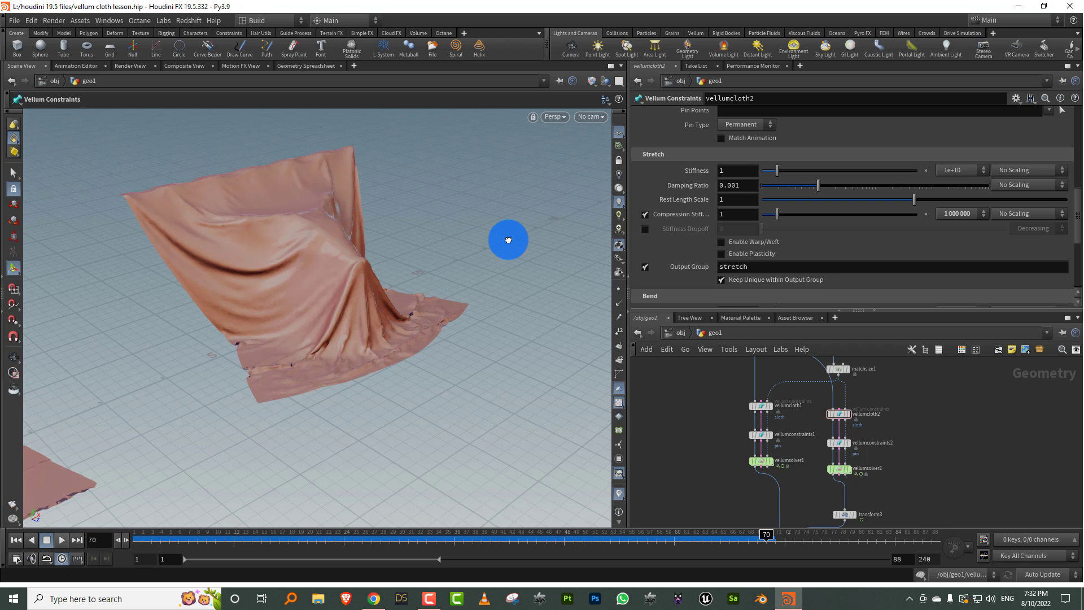
middle_click_drag(289, 302, 441, 175, "alt")
scroll(350, 283, "down", 5)
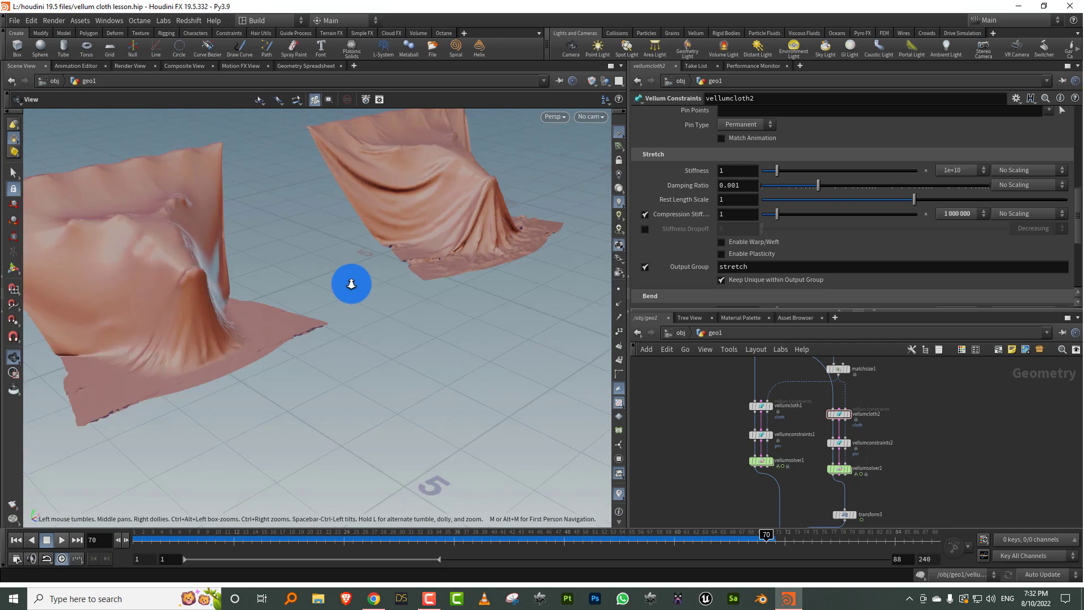
mouse_move(380, 239)
left_mouse_down()
mouse_move(354, 278)
mouse_move(387, 242)
left_mouse_up()
key("Return")
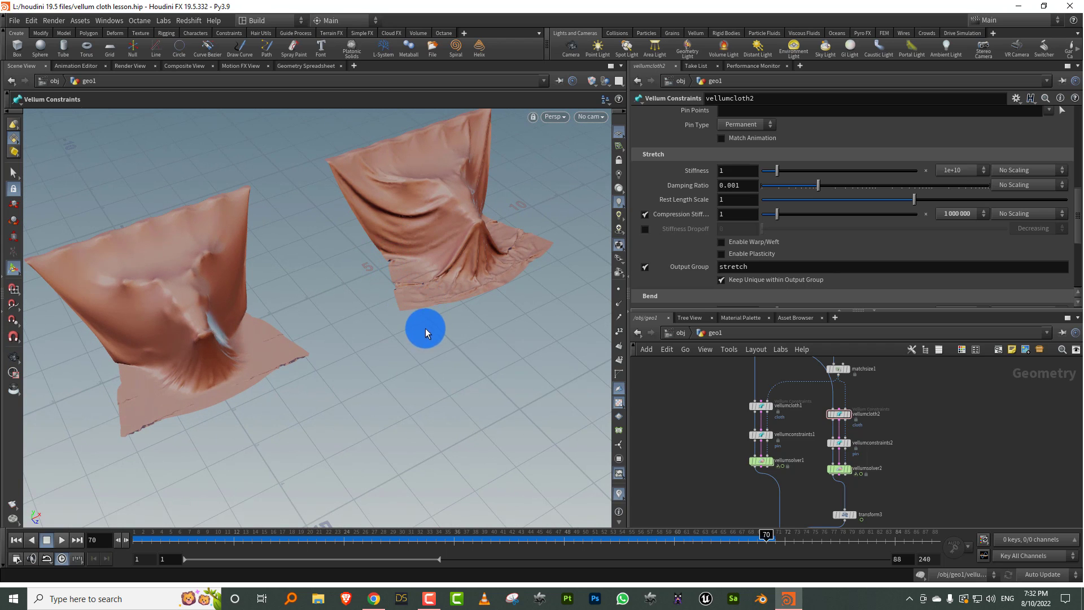
mouse_move(144, 539)
left_mouse_down()
mouse_move(631, 521)
mouse_move(472, 535)
left_mouse_up()
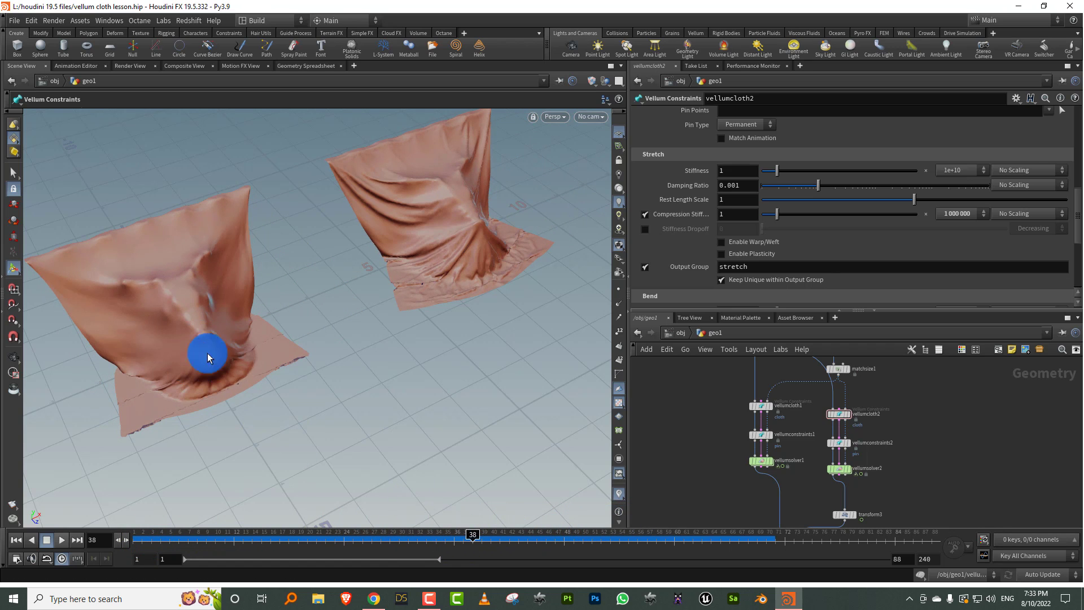
left_click_drag(214, 548, 85, 501)
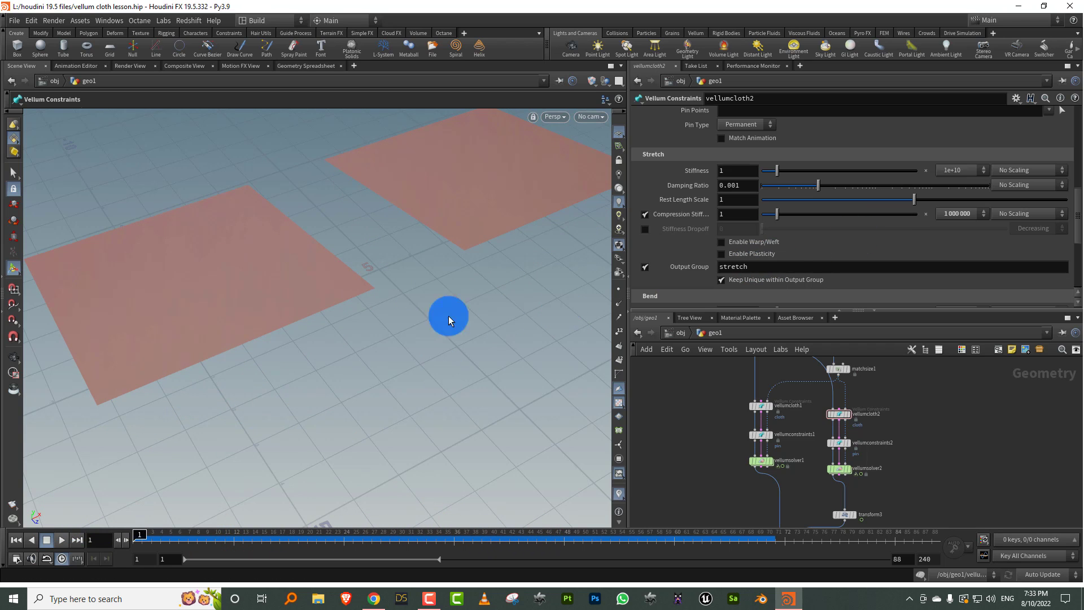
- Set the Compression Stiffness multiplier of vellumcloth1 to 100, and run the simulation before returning to the first frame
key("Escape")
left_click_drag(455, 182, 417, 222)
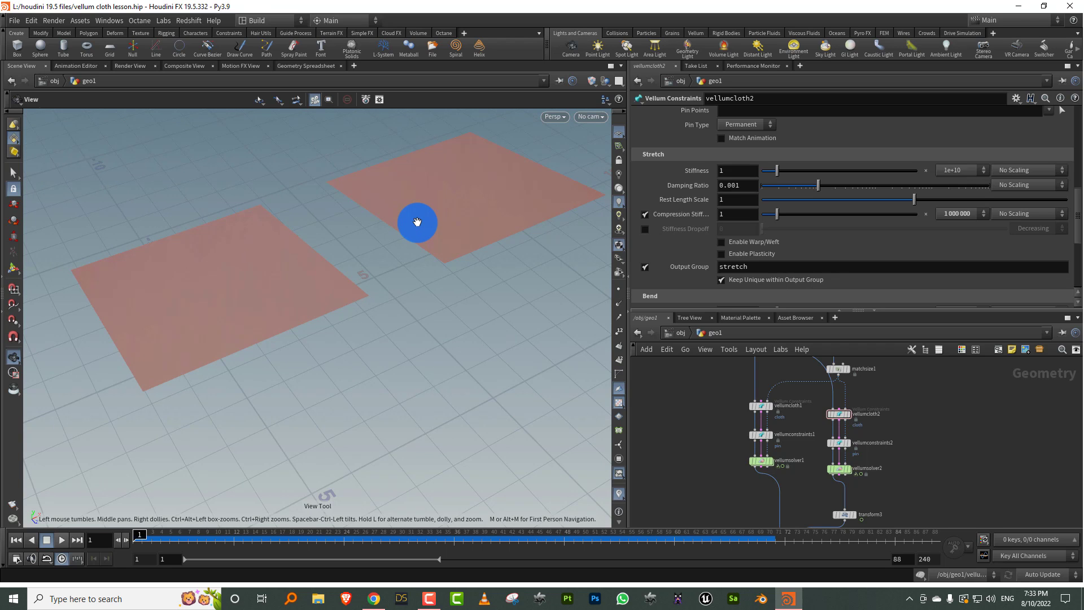
left_click_drag(472, 239, 430, 274)
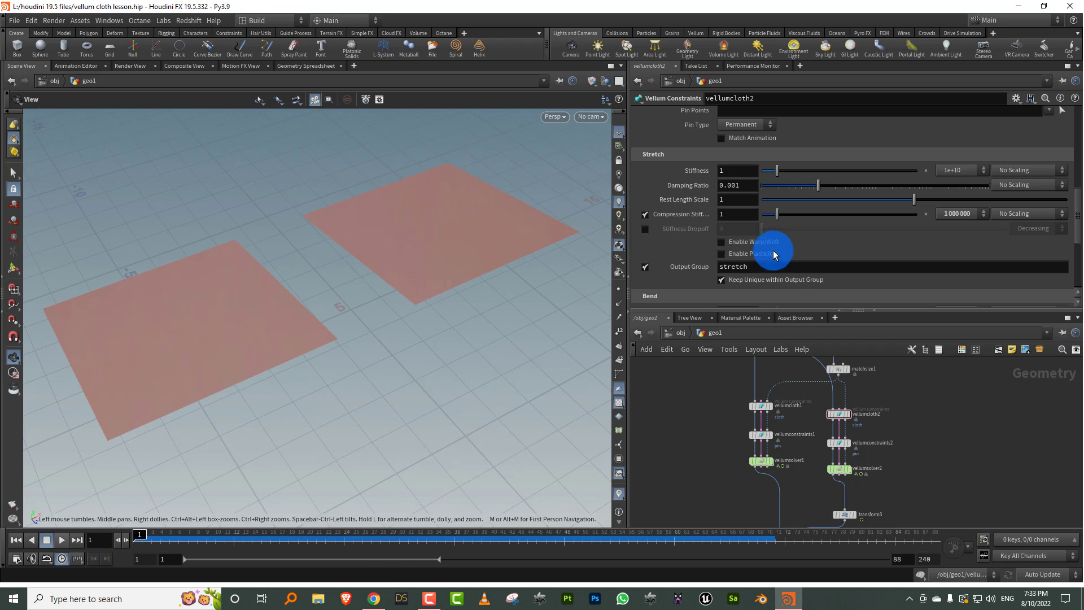
left_click_drag(780, 419, 780, 419)
left_click(958, 215)
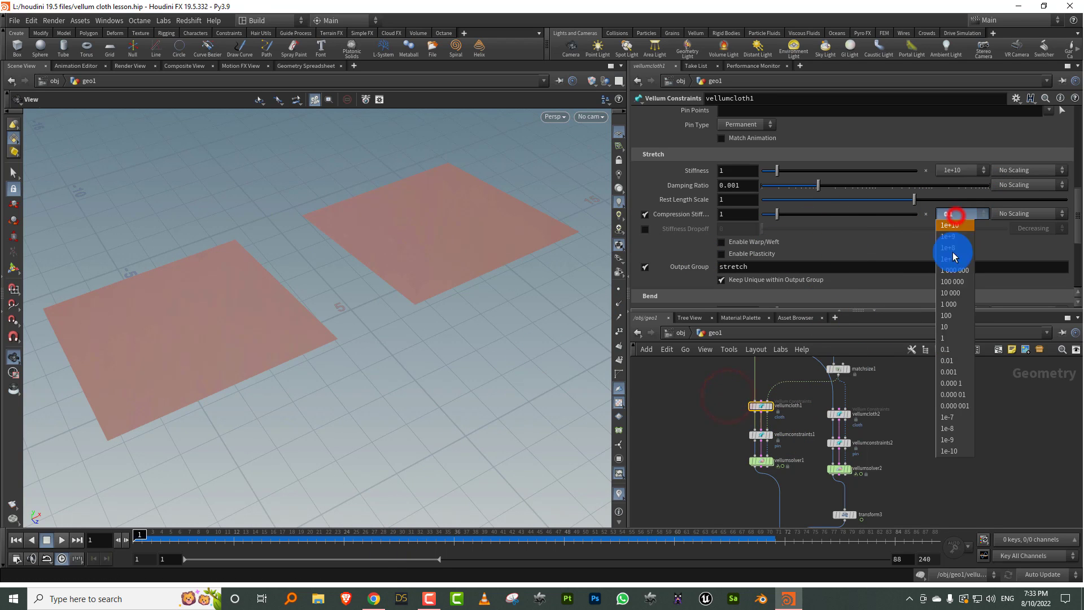
left_click(962, 323)
left_click(943, 409)
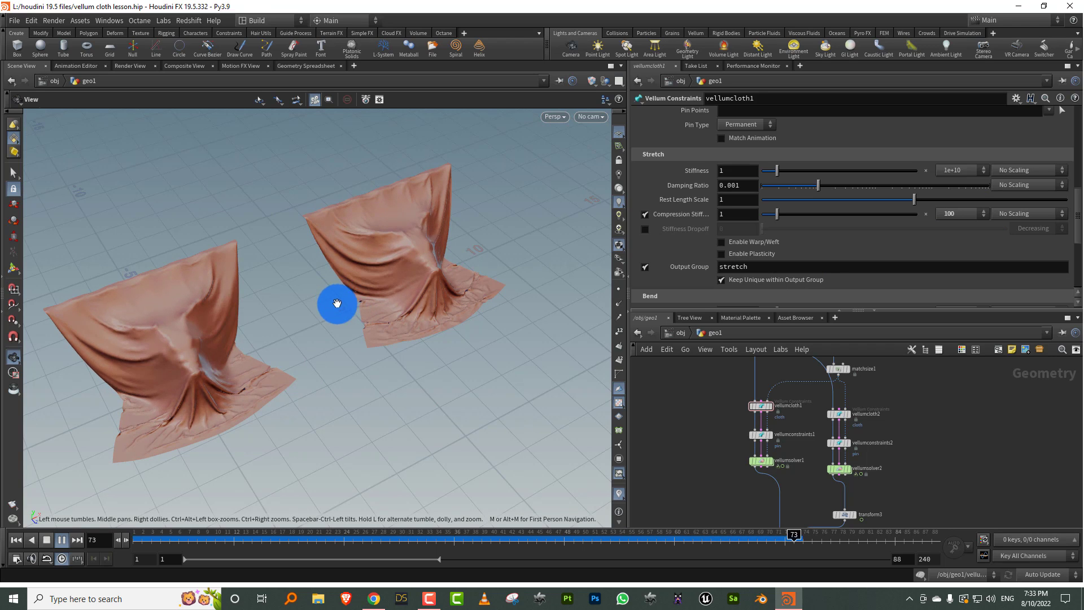
left_click(16, 540)
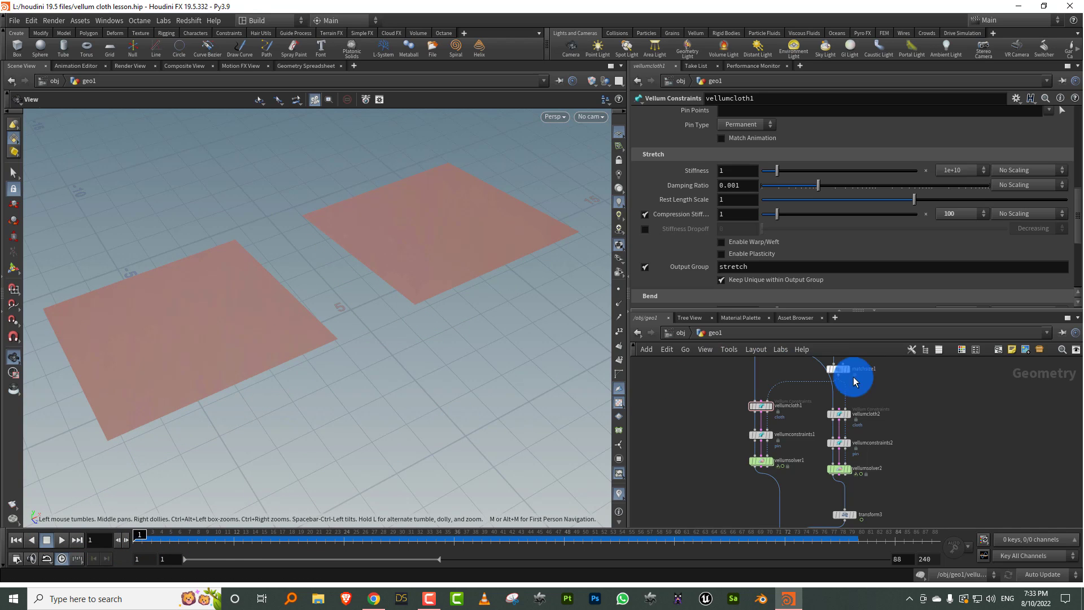
- Check the Bend settings of both cloths, and set the Stretch Compression Stiffness multiplier of vellumcloth2 to 1 000
middle_click_drag(922, 380, 904, 356)
left_click_drag(1075, 198, 1068, 229)
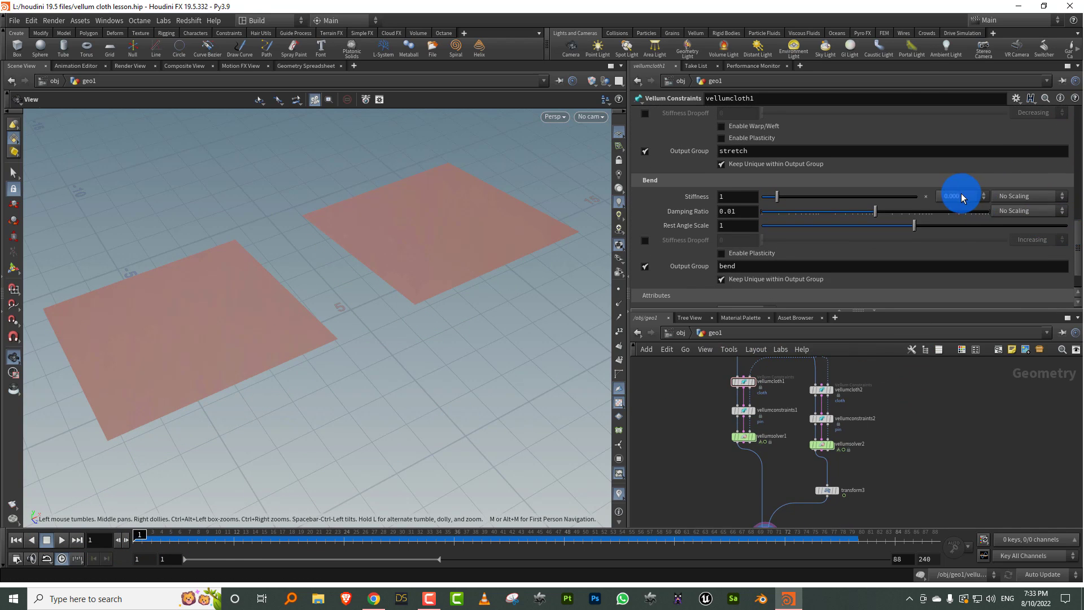
left_click(742, 380)
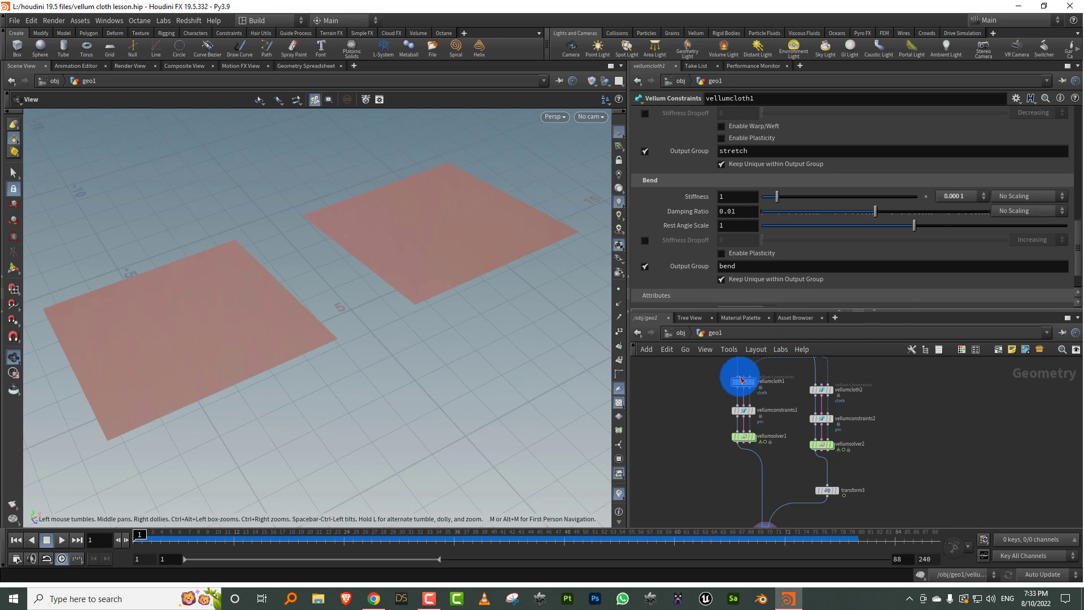
left_click(804, 388)
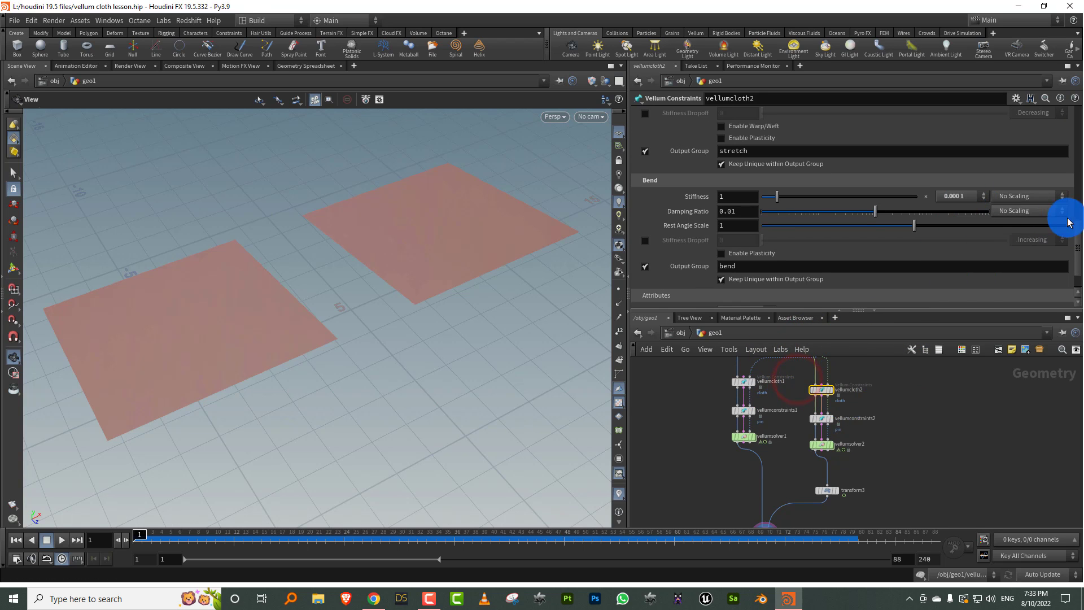
left_click(1076, 229)
left_click(966, 213)
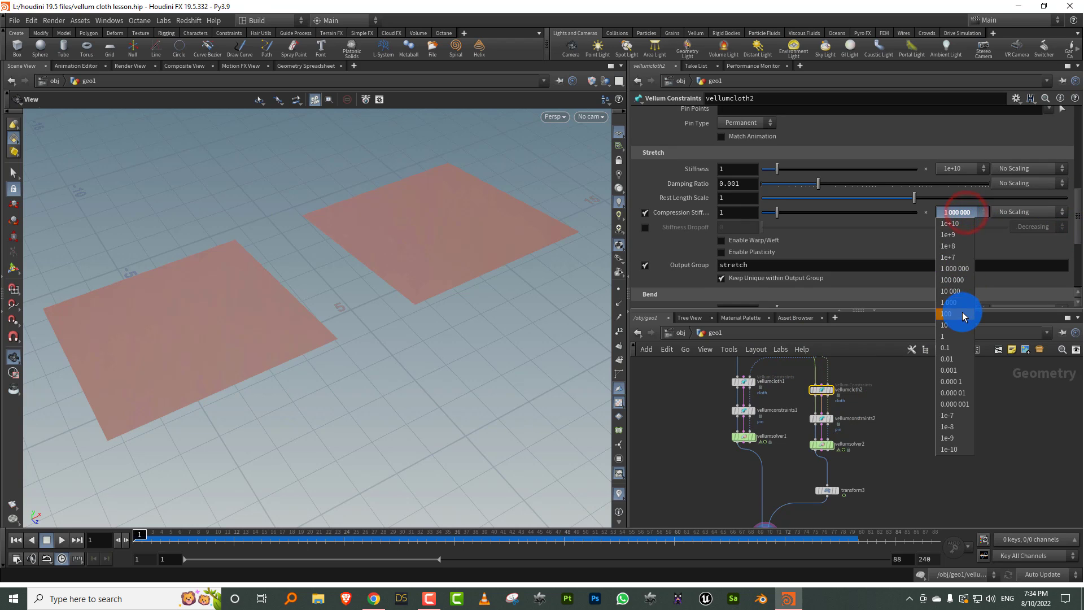
left_click(964, 303)
- Set the Compression Stiffness multiplier of vellumcloth1 to 1 000, and run the simulation before rewinding it
left_click(739, 382)
left_click(958, 213)
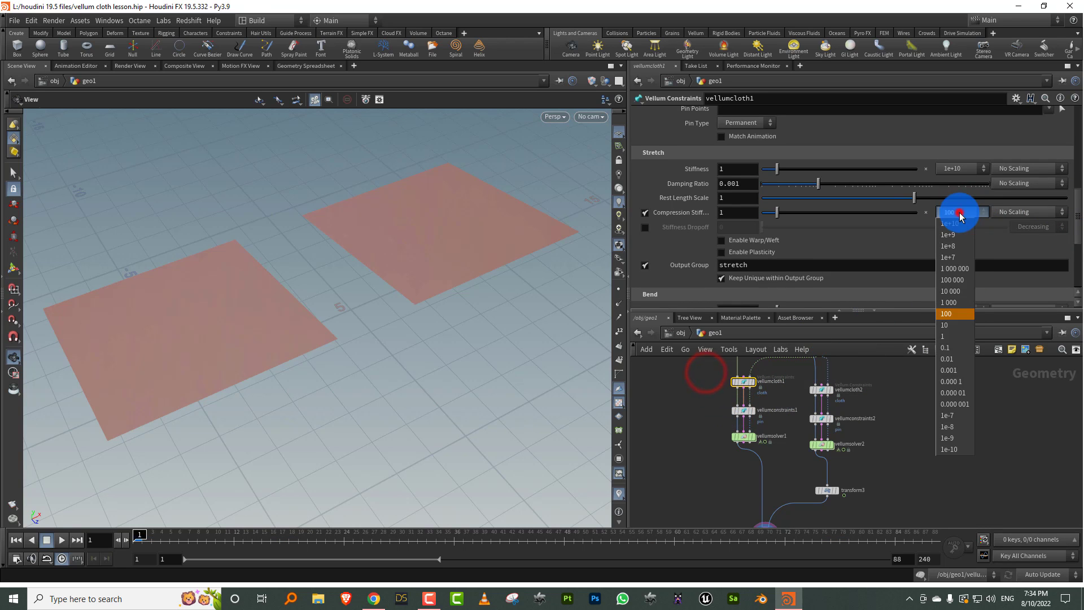
left_click(964, 303)
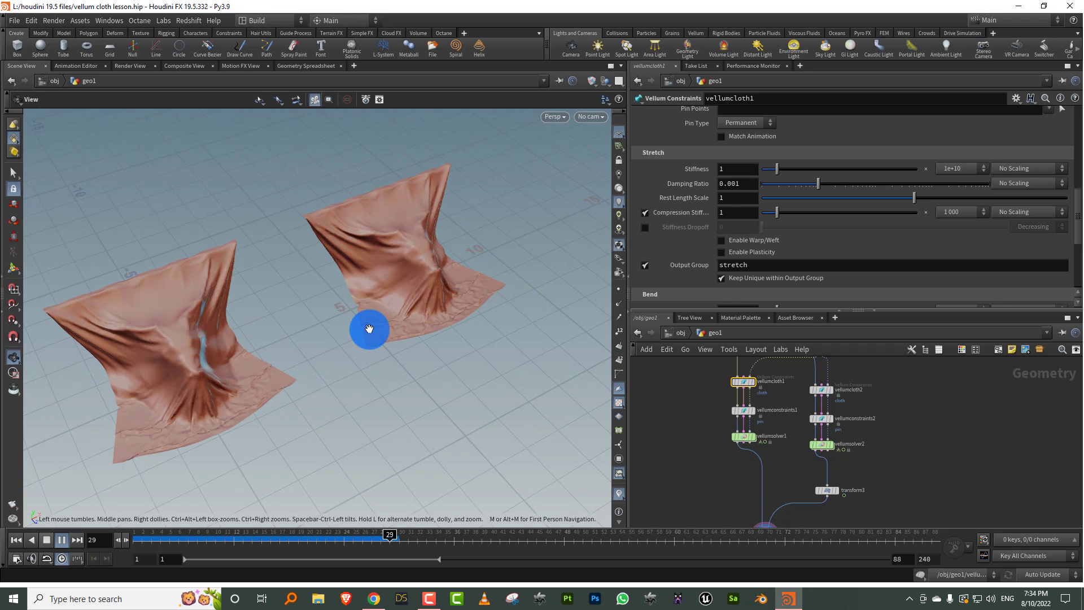
left_click(47, 539)
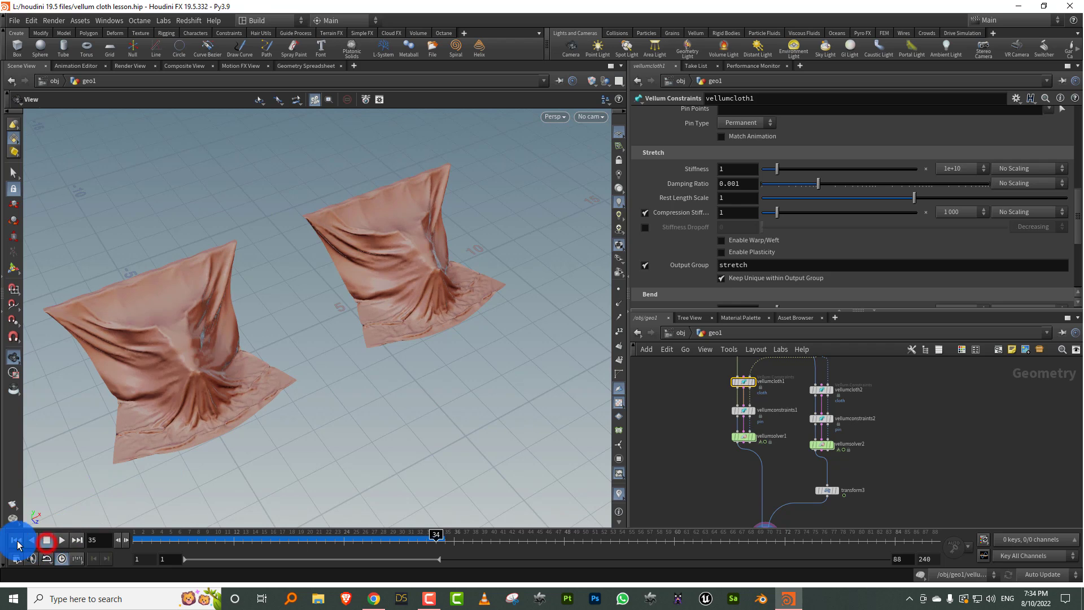
left_click(16, 539)
- Set the Bend Stiffness multiplier of vellumcloth1 to 1, and simulate both cloths before returning to the first frame
left_click_drag(1078, 202, 1078, 238)
left_click(961, 200)
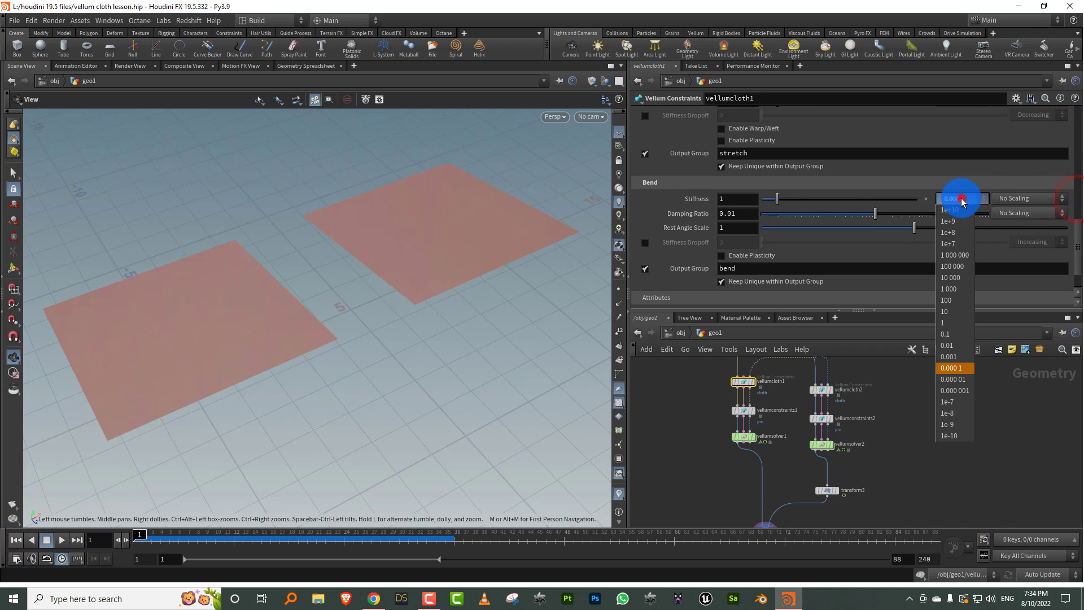
left_click(958, 324)
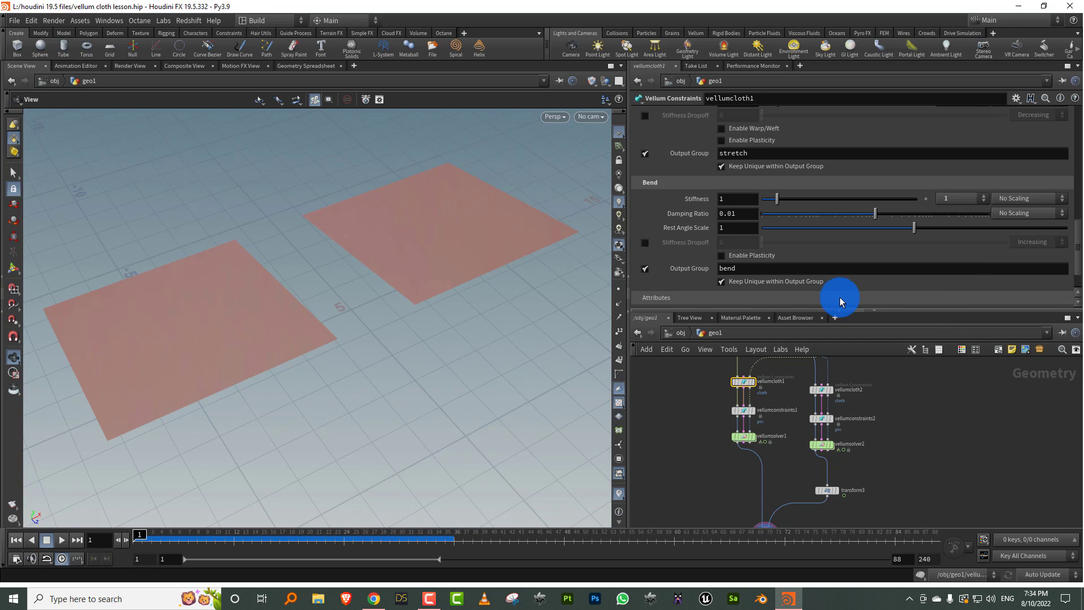
left_click(62, 541)
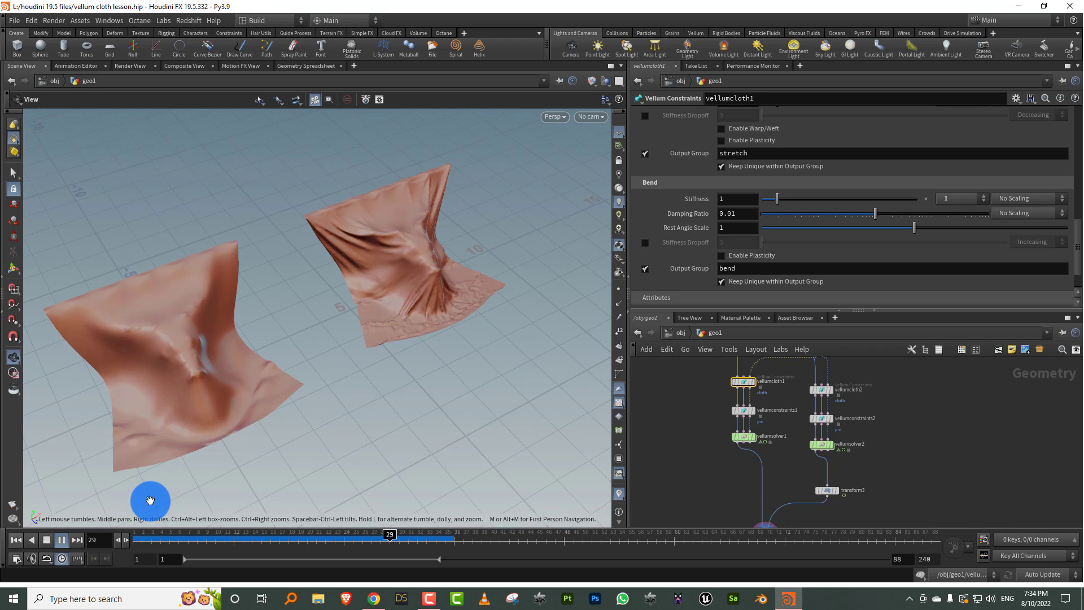
left_click(47, 540)
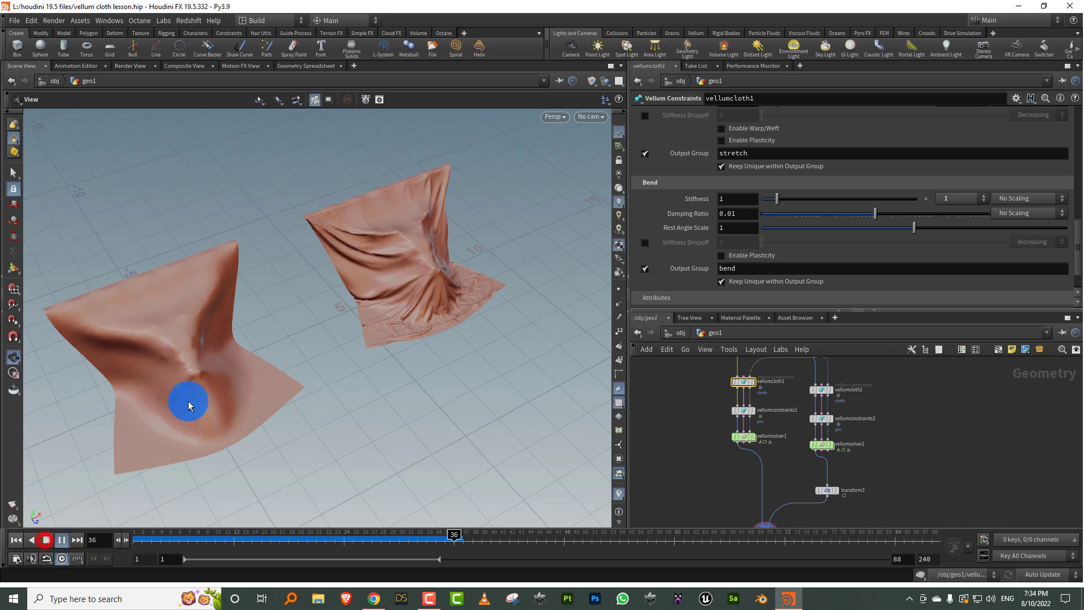
left_click_drag(180, 367, 122, 525)
left_click(136, 539)
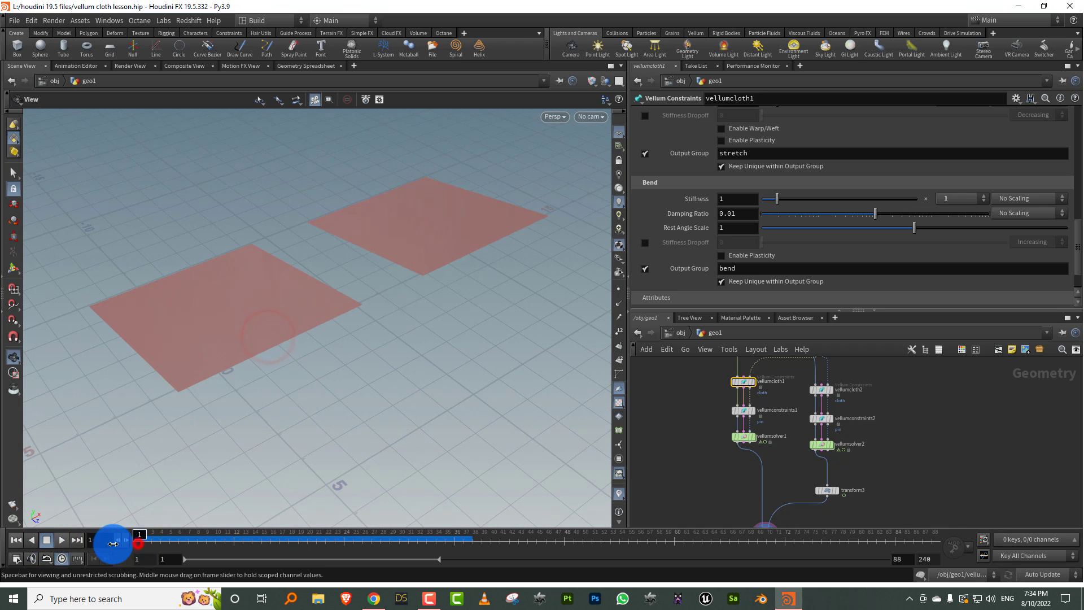
- Set the Bend Stiffness multiplier of vellumcloth1 to 0.1, and play the simulation before rewinding it
left_click(964, 198)
left_click(955, 334)
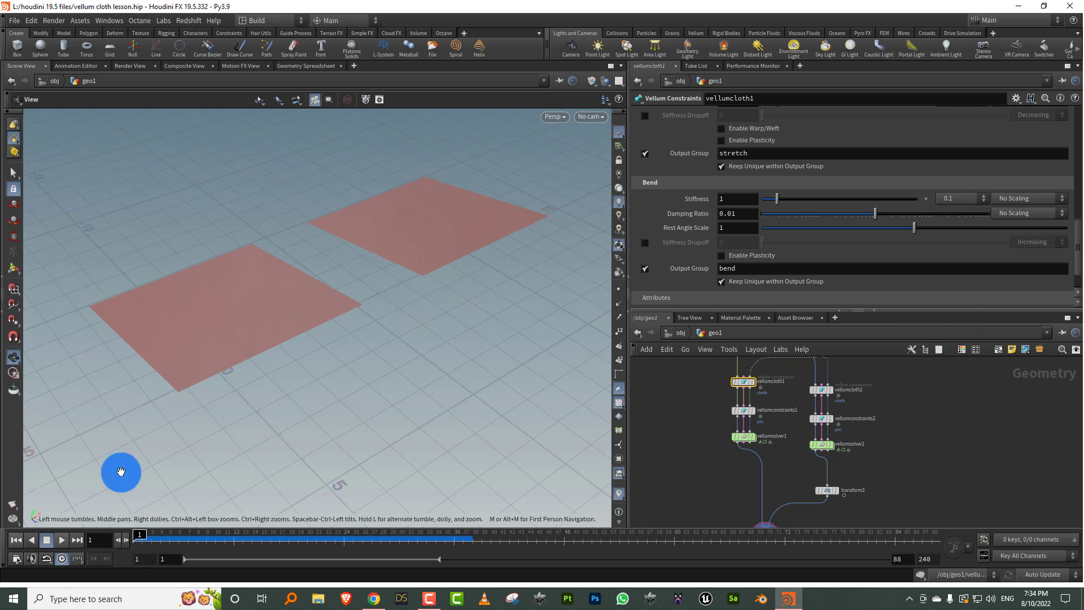
left_click(63, 541)
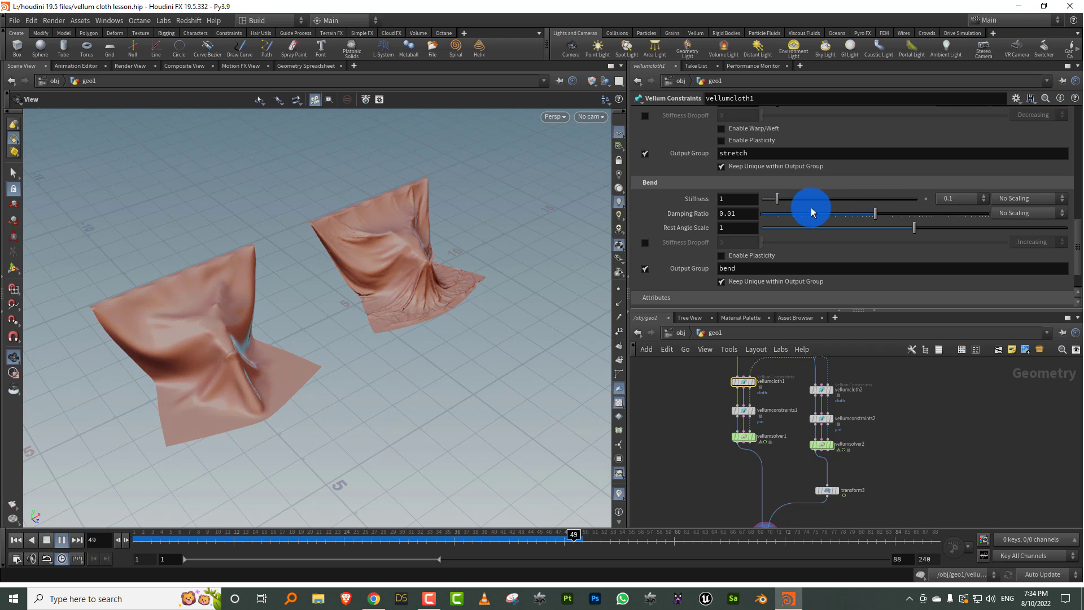
left_click(46, 540)
left_click(16, 540)
- Set the Bend Stiffness multiplier to 0.01 on both vellumcloth1 and vellumcloth2
left_click(952, 197)
left_click_drag(951, 195, 962, 345)
left_click_drag(861, 373, 795, 408)
left_click(954, 198)
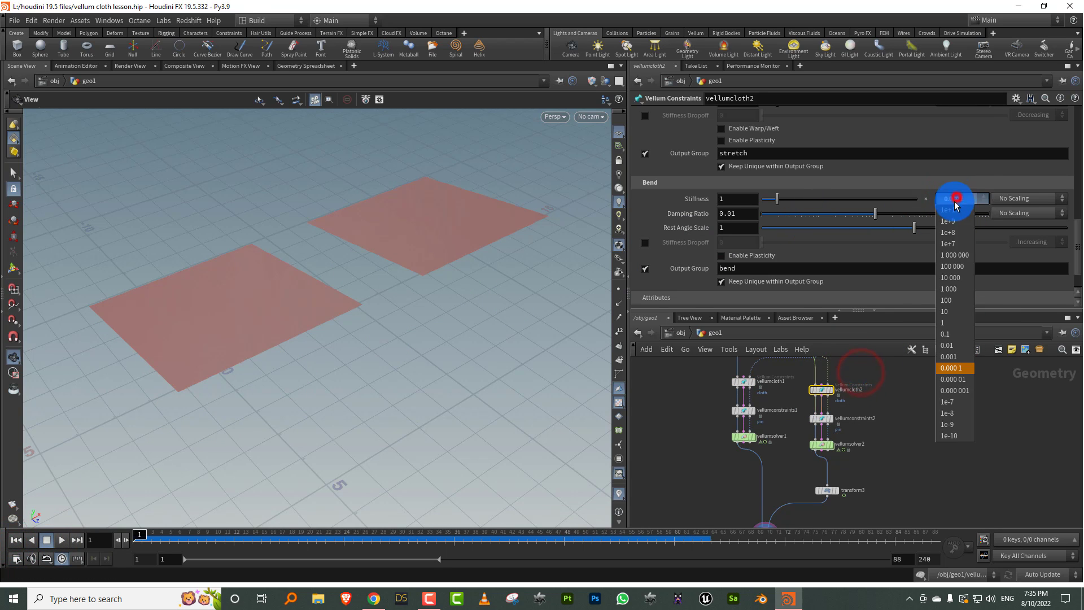
left_click(963, 345)
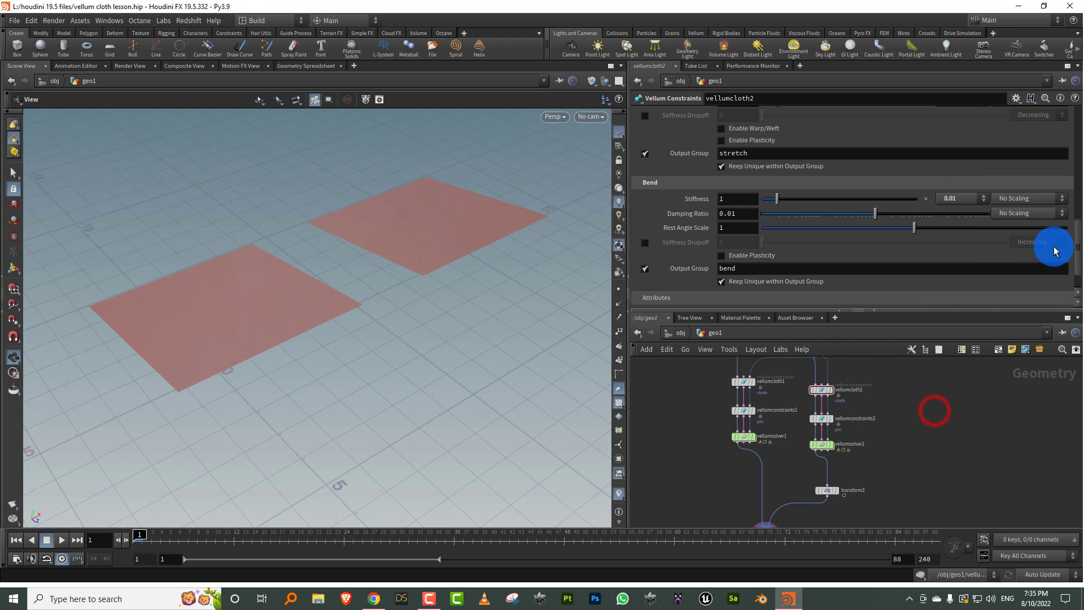
- Play the simulation to compare the drape of both cloths, and return to the first frame
left_click_drag(1077, 241, 1076, 263)
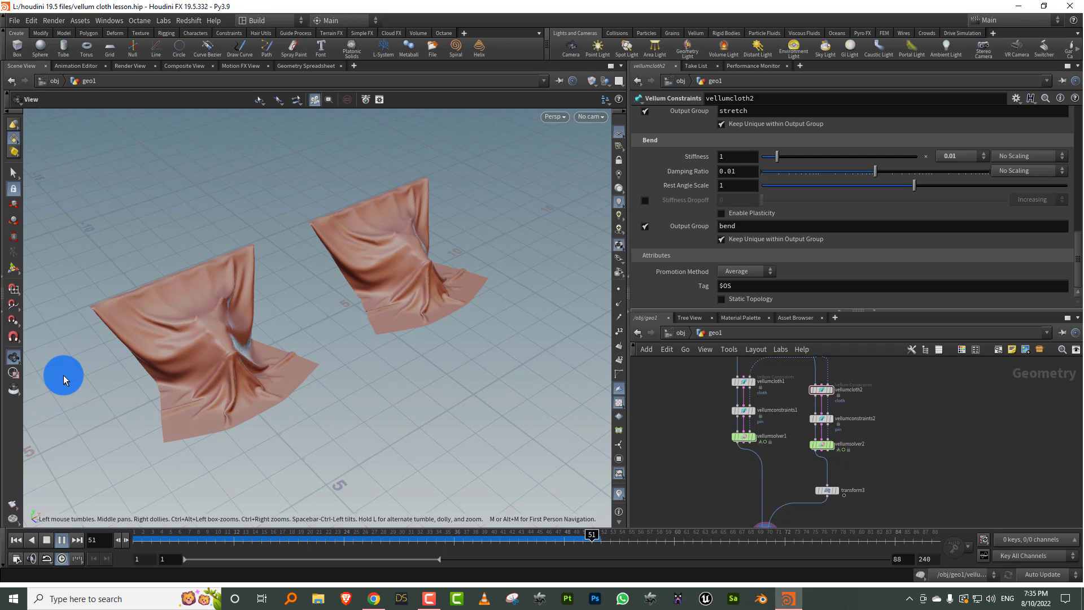
left_click(57, 534)
left_click_drag(179, 540, 96, 540)
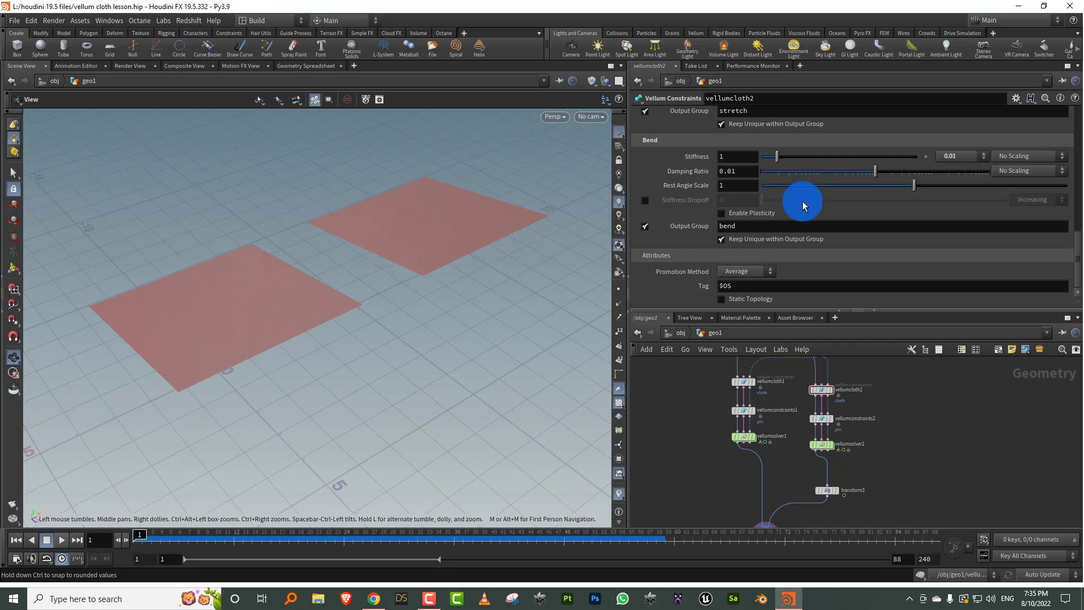
- Enable bend plasticity on vellumcloth2, play the simulation of both cloths, and return to the first frame
left_click(868, 372)
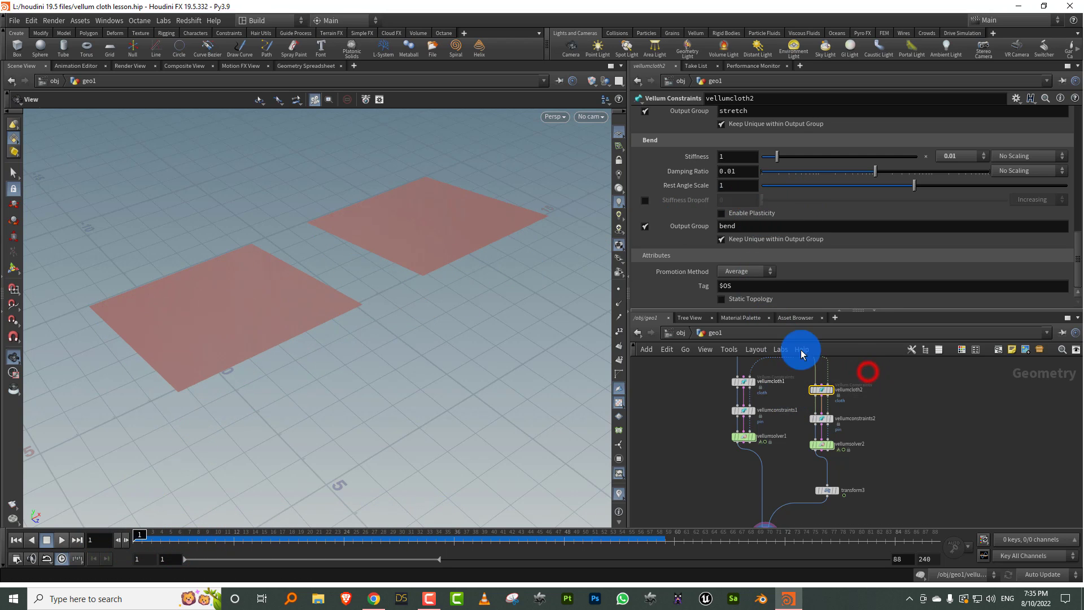
left_click(752, 216)
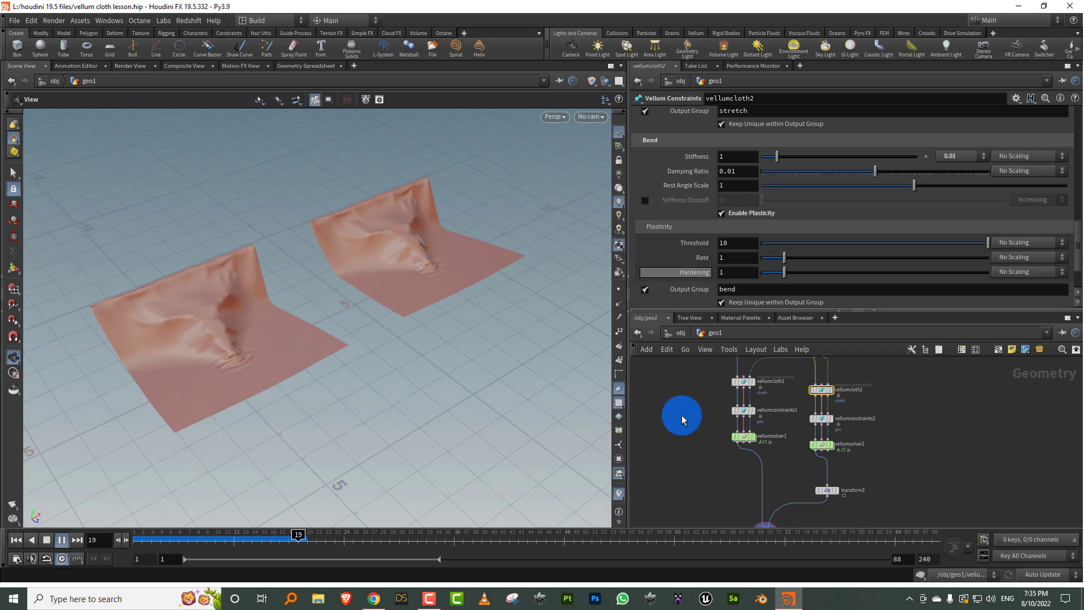
left_click(678, 393)
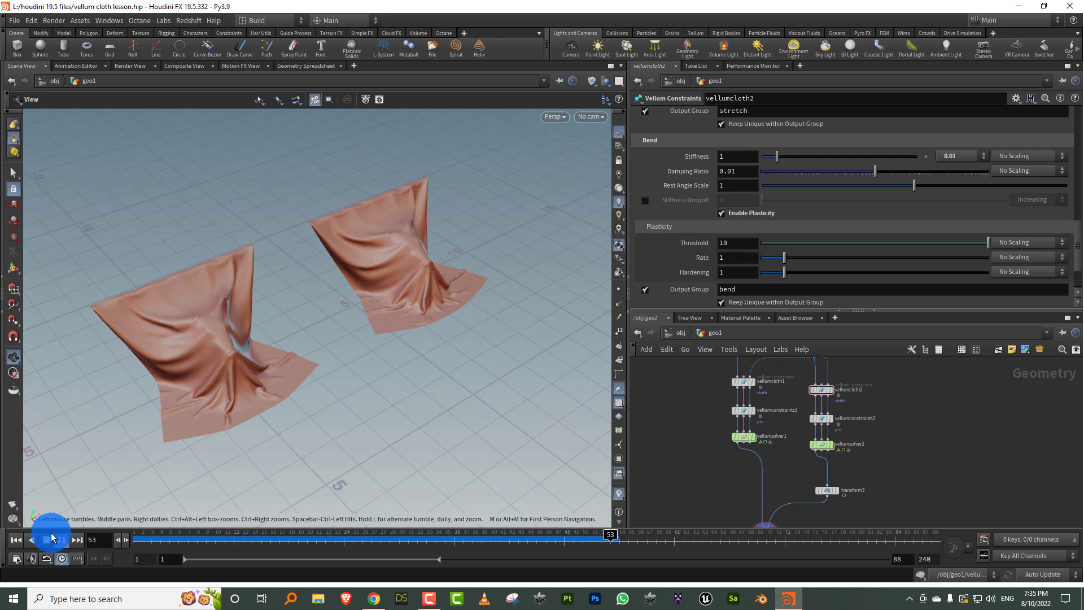
left_click(16, 540)
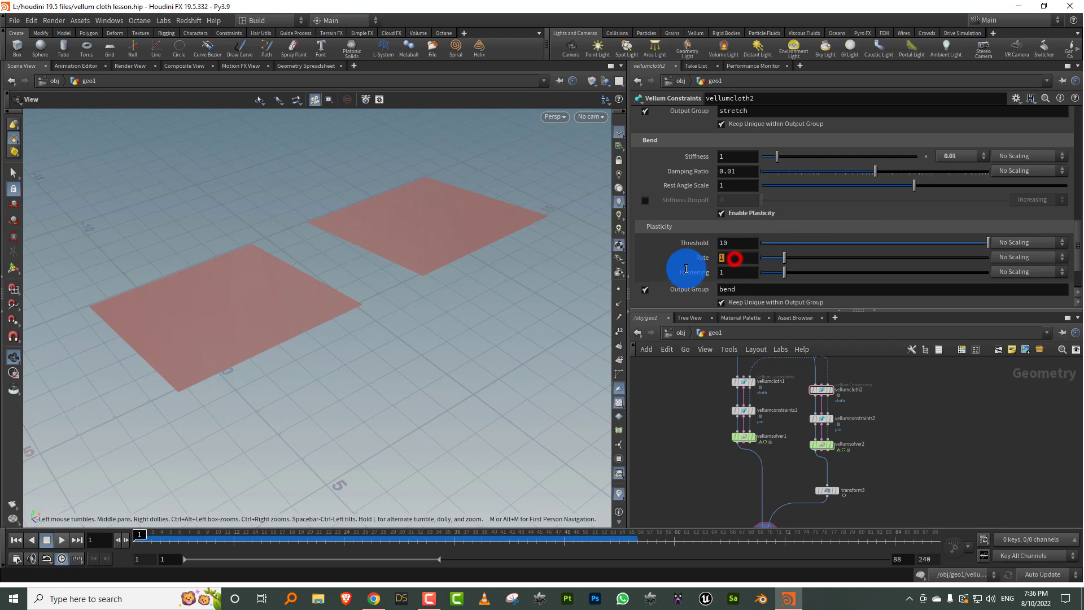
- Set the bend plasticity Rate of vellumcloth2 to 50, simulate both cloths, and rewind to the first frame
double_click(727, 262)
type("50")
key("Return")
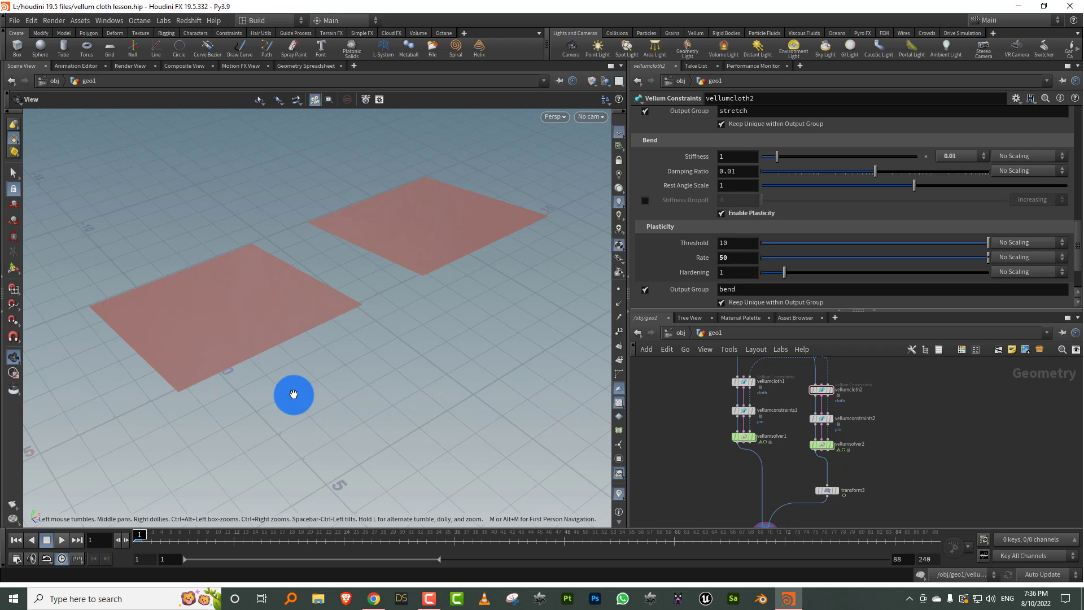
left_click(61, 541)
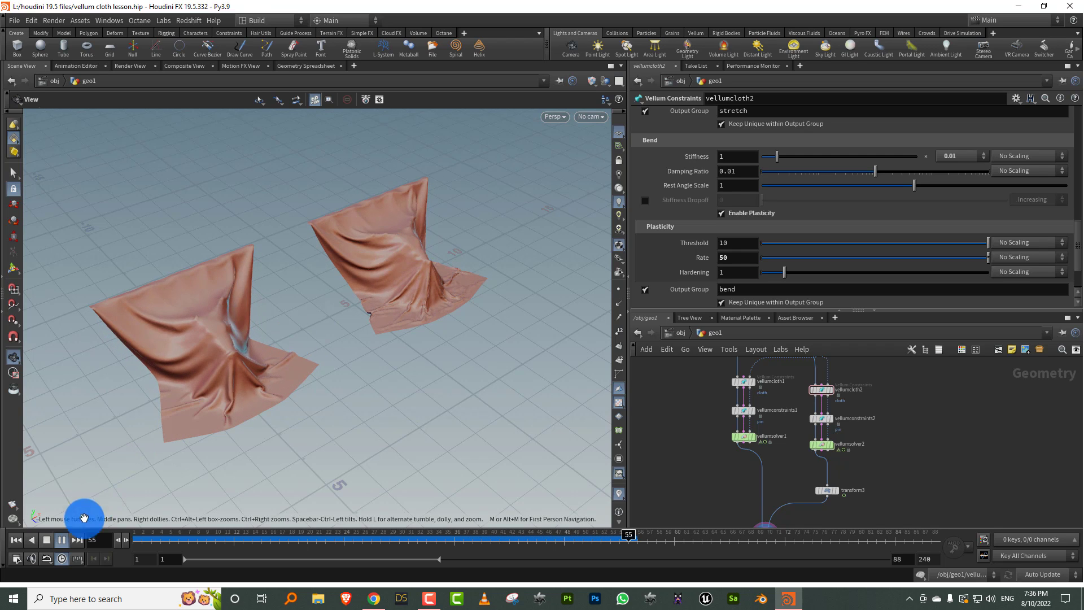
left_click(46, 540)
left_click(16, 539)
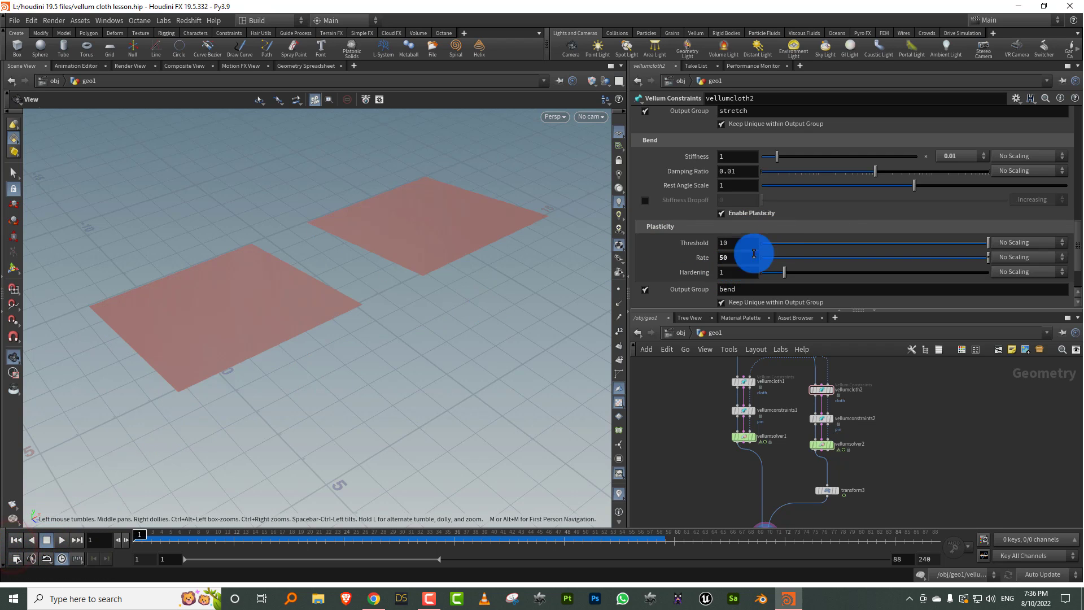
- Lower the plasticity Threshold of vellumcloth2 to 2.74, and play the simulation before rewinding it
left_click(825, 243)
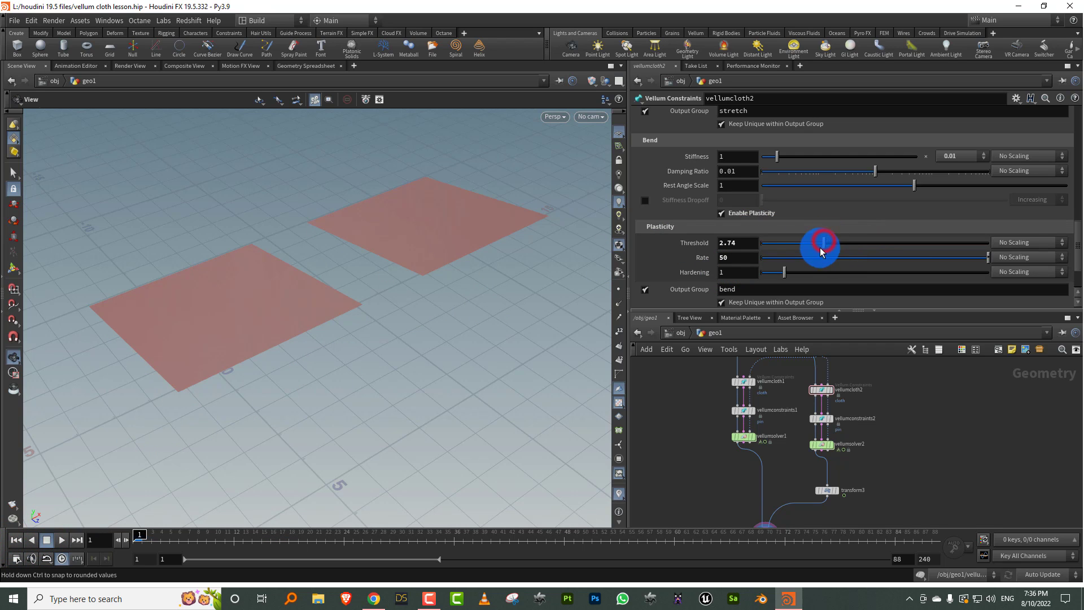
left_click(62, 539)
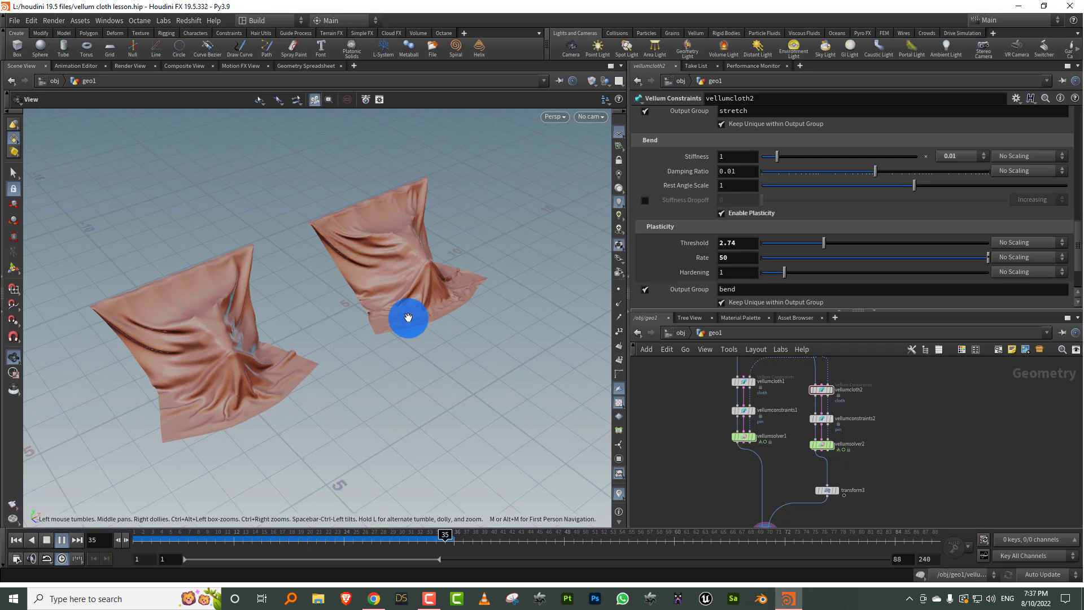
left_click(15, 540)
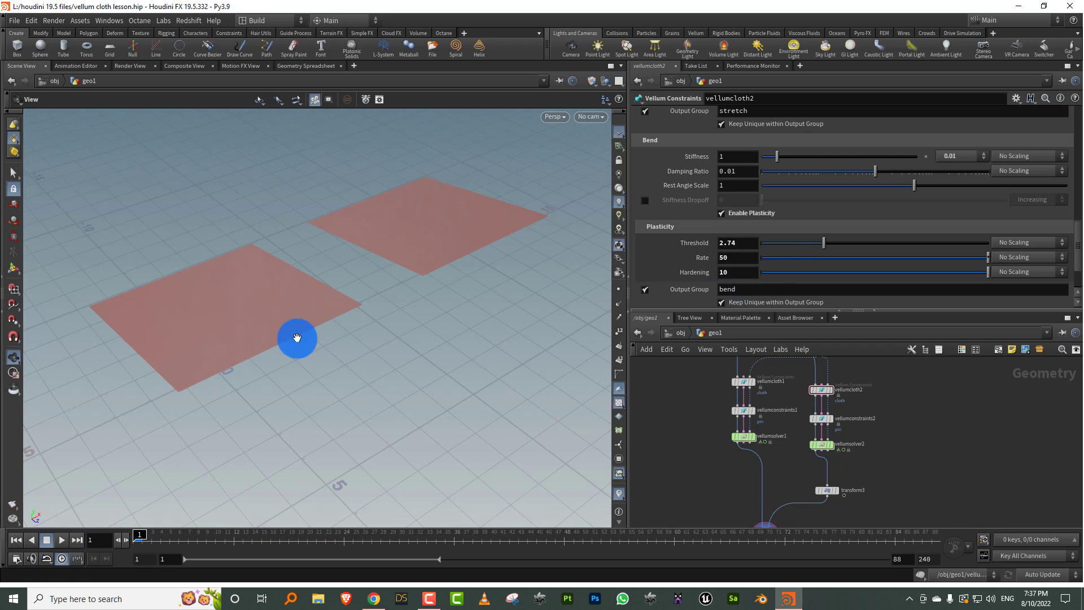
- Set the plasticity Hardening of vellumcloth2 to 10, and play the simulation from a closer, lower angle before rewinding
left_click(60, 541)
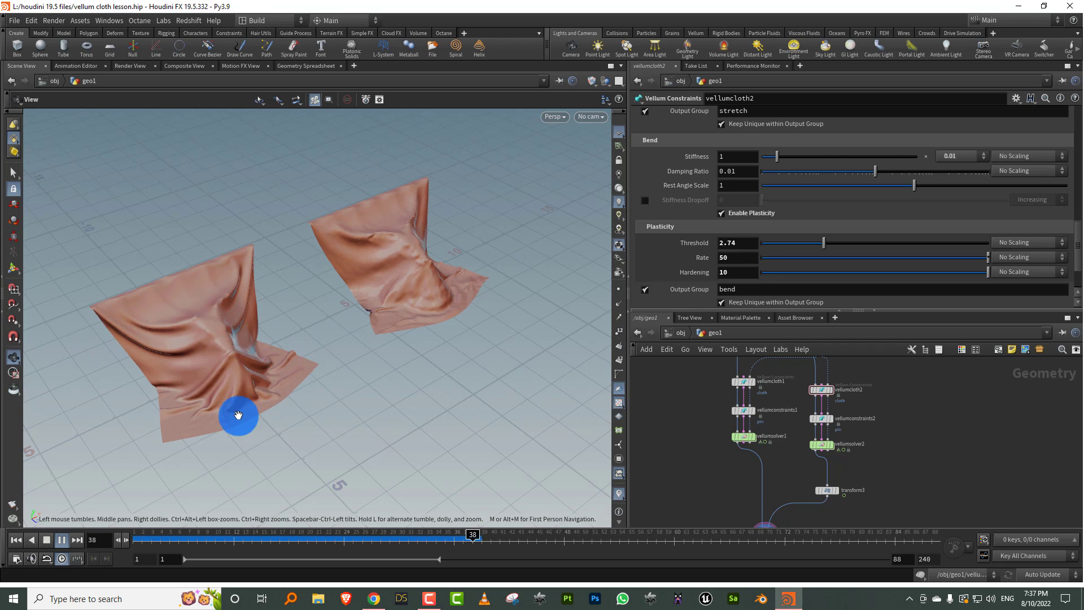
left_click(46, 541)
left_click_drag(382, 286, 409, 242)
scroll(459, 254, "up", 3)
left_click(154, 543)
left_click(62, 540)
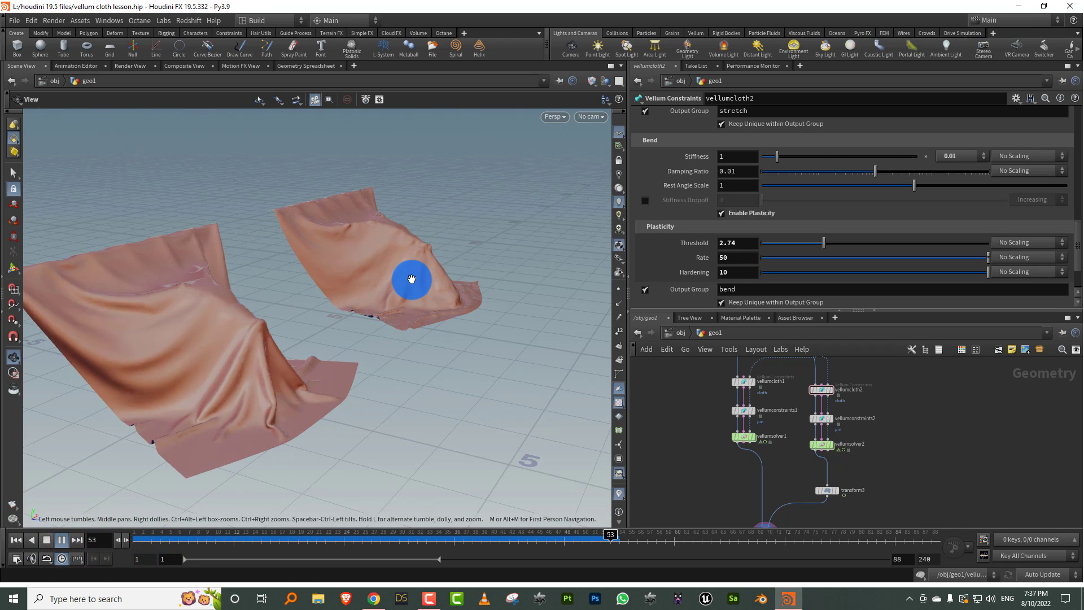
left_click(151, 545)
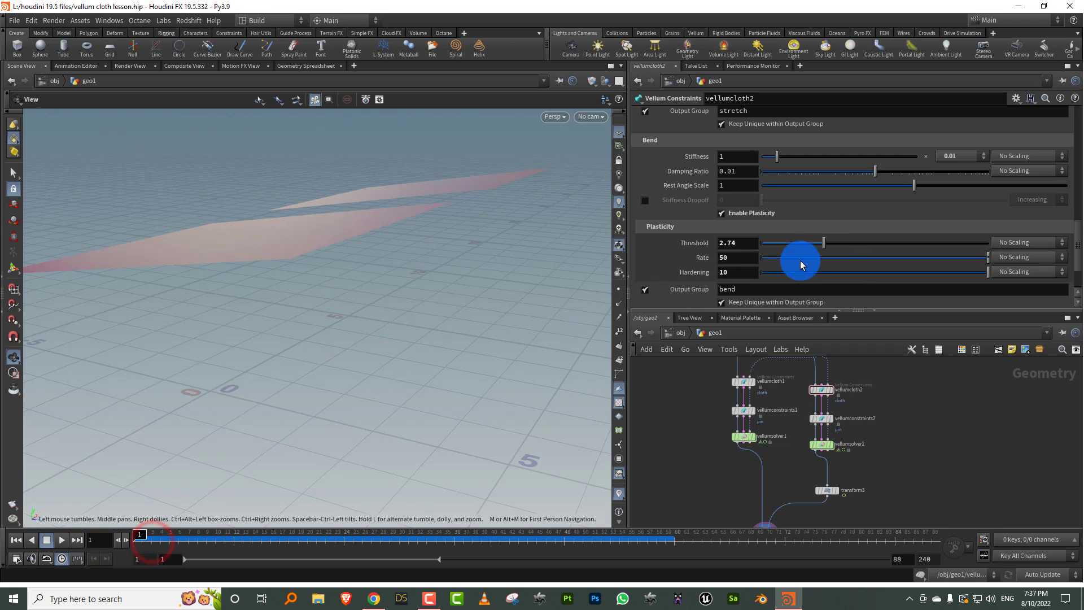
- Reduce the plasticity Hardening of vellumcloth2 to 3.42, and simulate both cloths before returning to the first frame
left_click(839, 272)
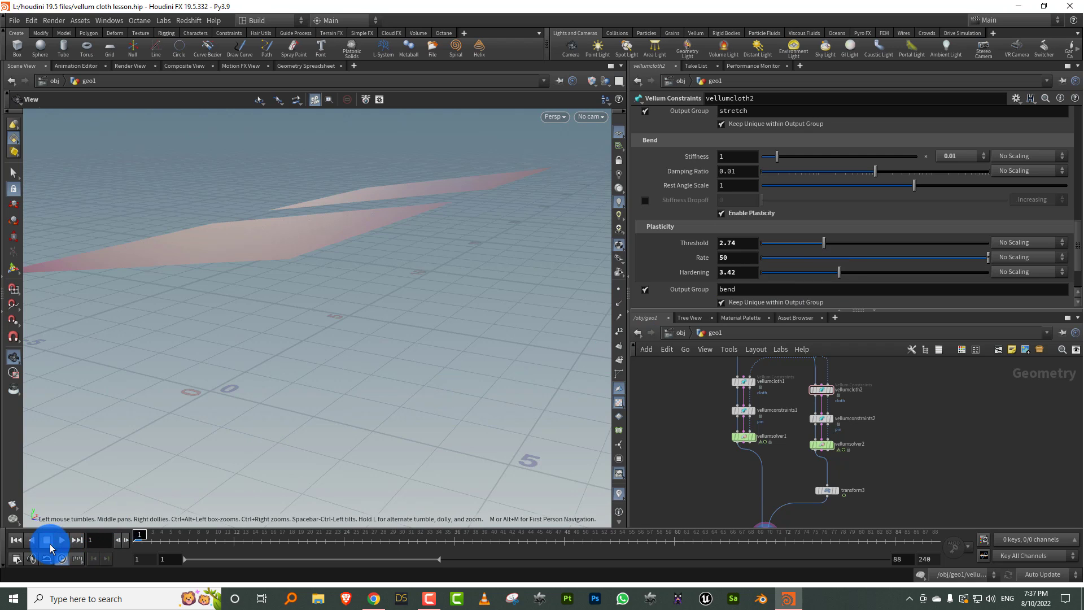
left_click_drag(116, 490, 443, 261)
left_click_drag(152, 472, 157, 447)
left_click(69, 541)
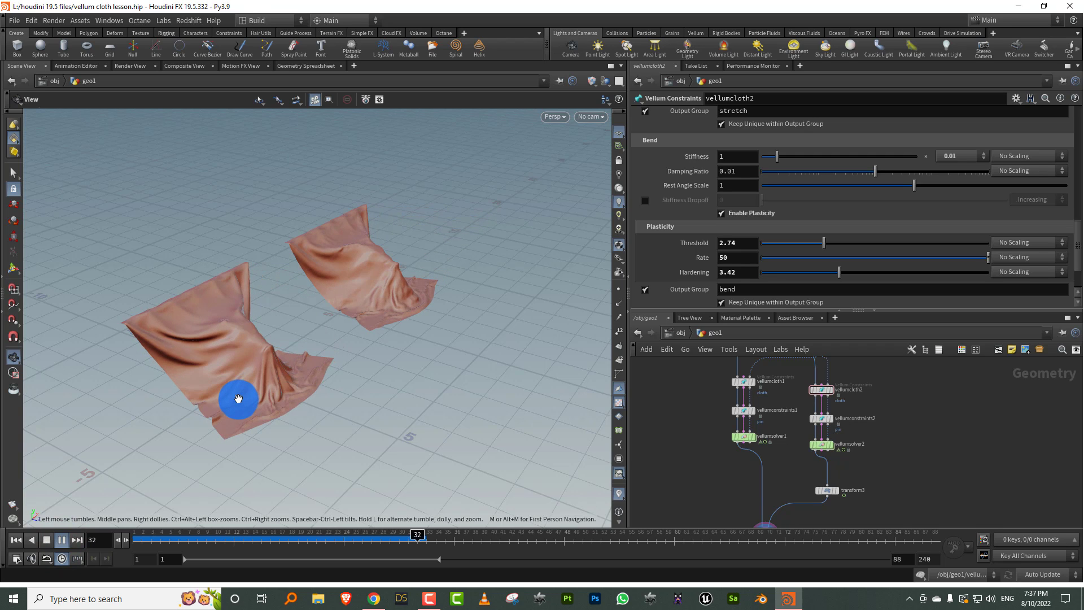
left_click(18, 541)
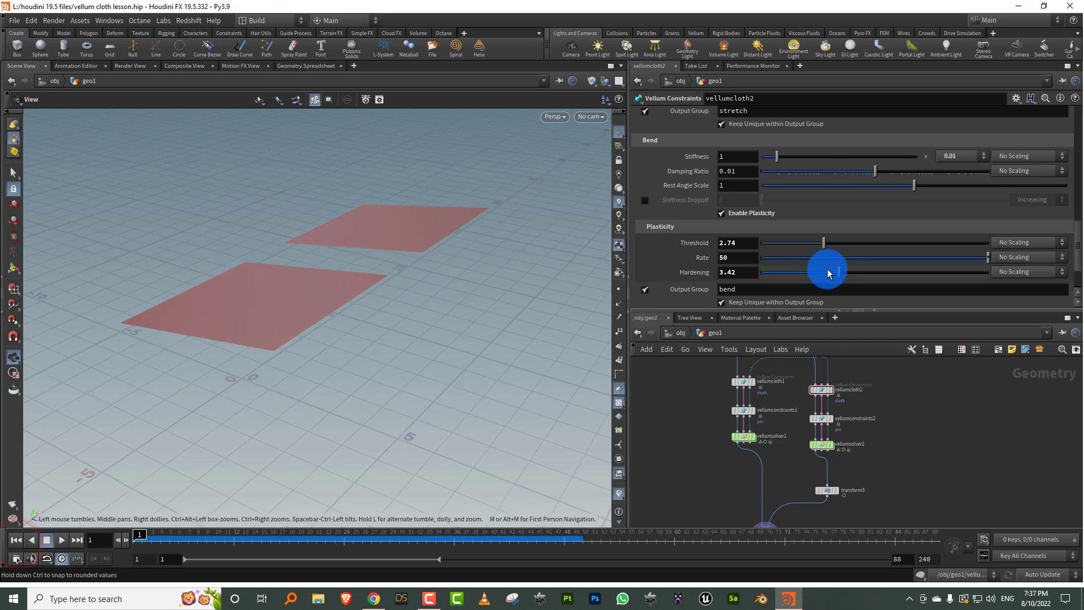
- Set the plasticity Hardening of vellumcloth2 to 2.72, play the simulation, and go back to frame 1
mouse_move(828, 272)
left_mouse_down()
mouse_move(799, 273)
mouse_move(825, 271)
left_mouse_up()
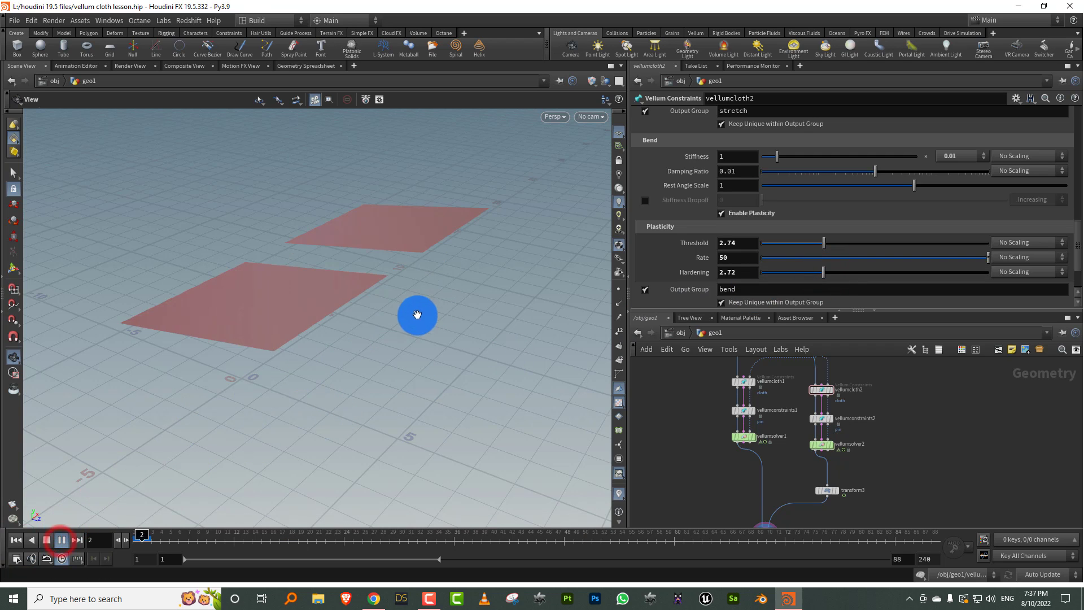
key("Up")
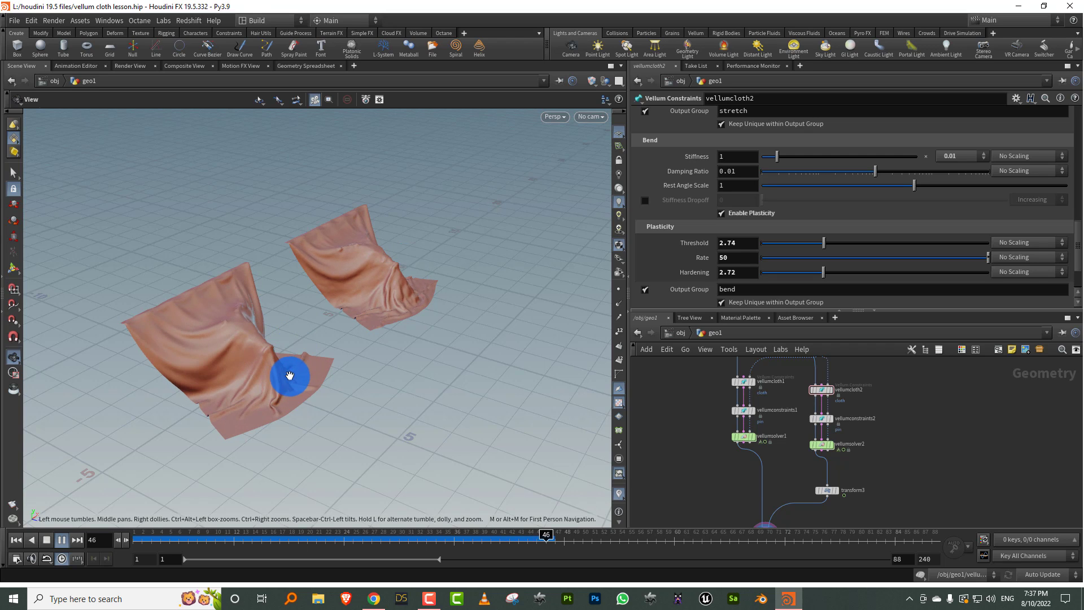
left_click(141, 540)
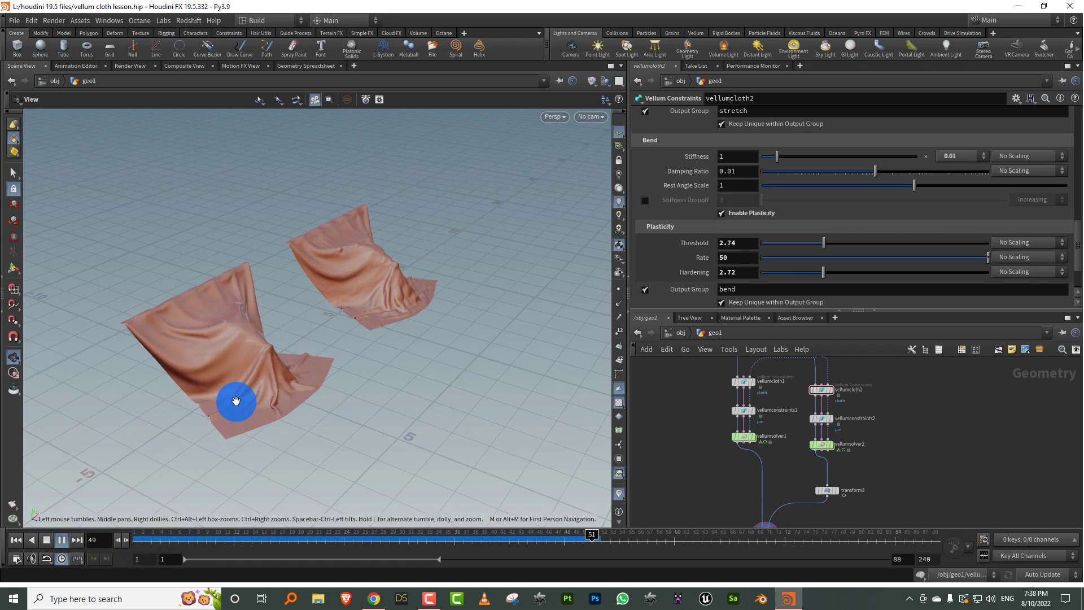
left_click(142, 541)
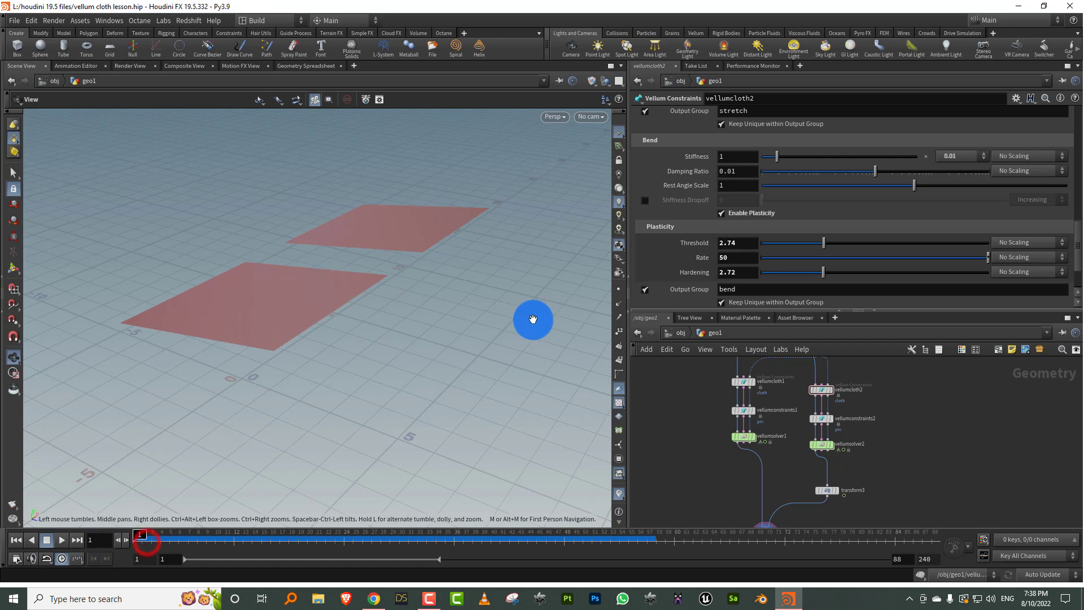
- Simulate vellumcloth2 with plasticity Hardening 1.72 and Threshold 1.3, and again with Hardening 2.14 and Threshold 0.22
left_click_drag(802, 274, 791, 243)
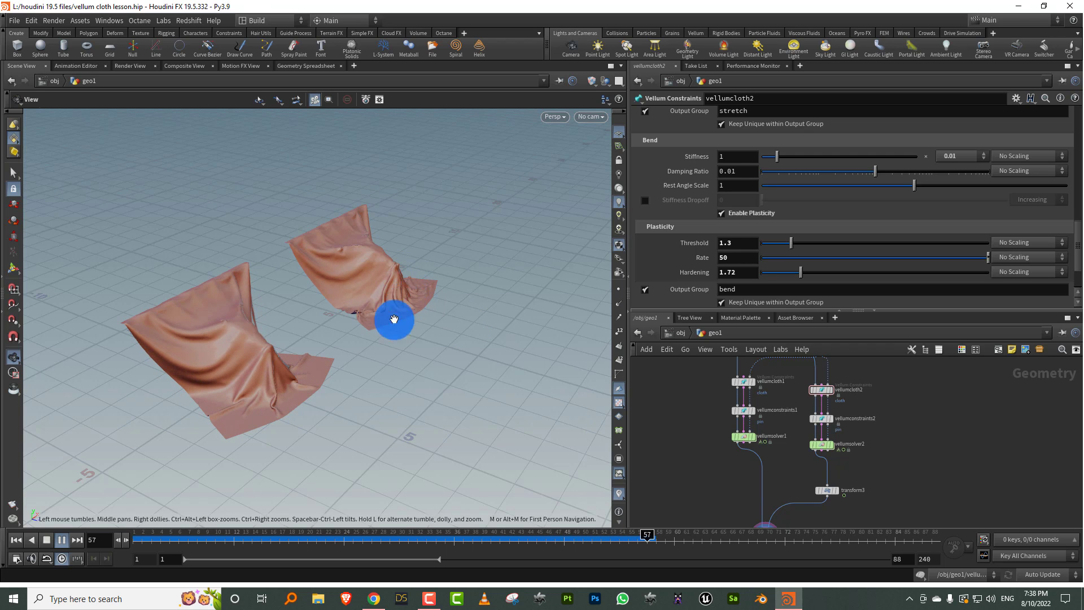
left_click(16, 540)
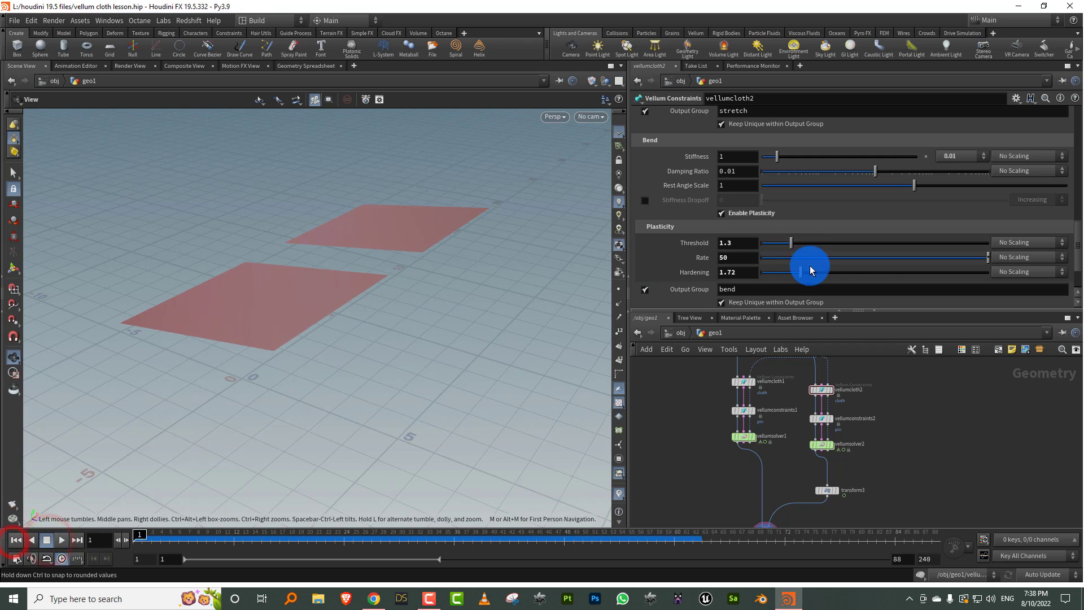
left_click(809, 274)
left_click_drag(766, 256, 767, 243)
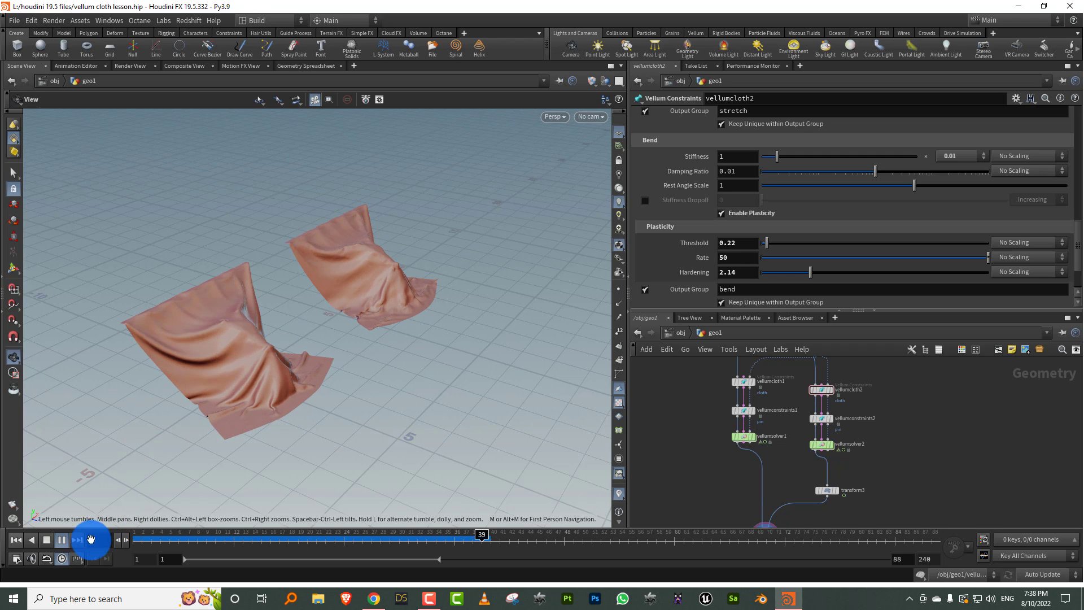
left_click(47, 540)
left_click(20, 540)
- Set the plasticity Threshold of vellumcloth2 to 0.1, and play the simulation before rewinding to the first frame
double_click(725, 243)
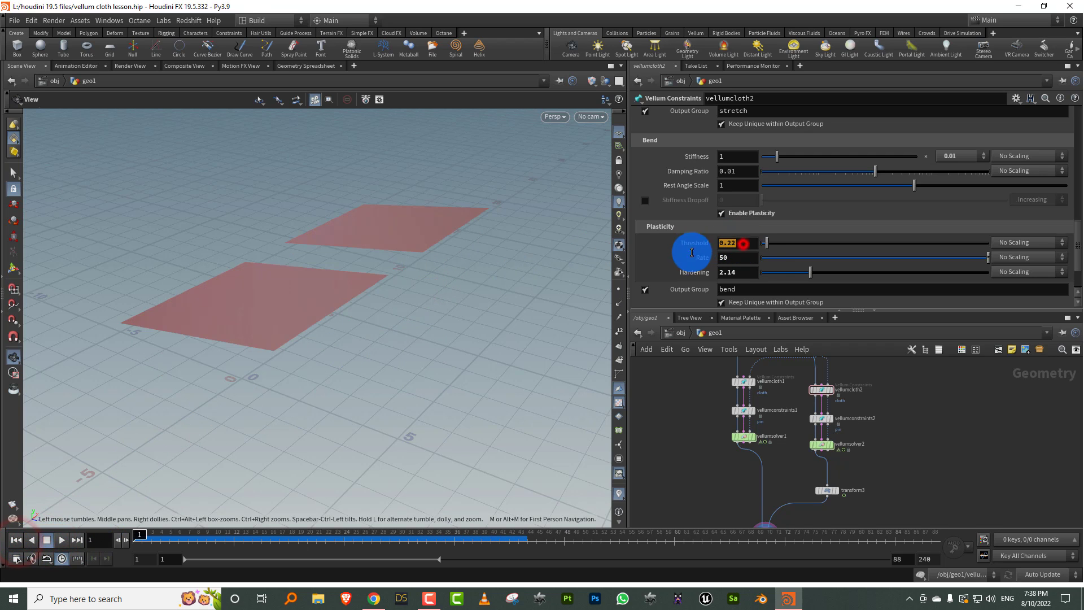
type("0.1")
key("Return")
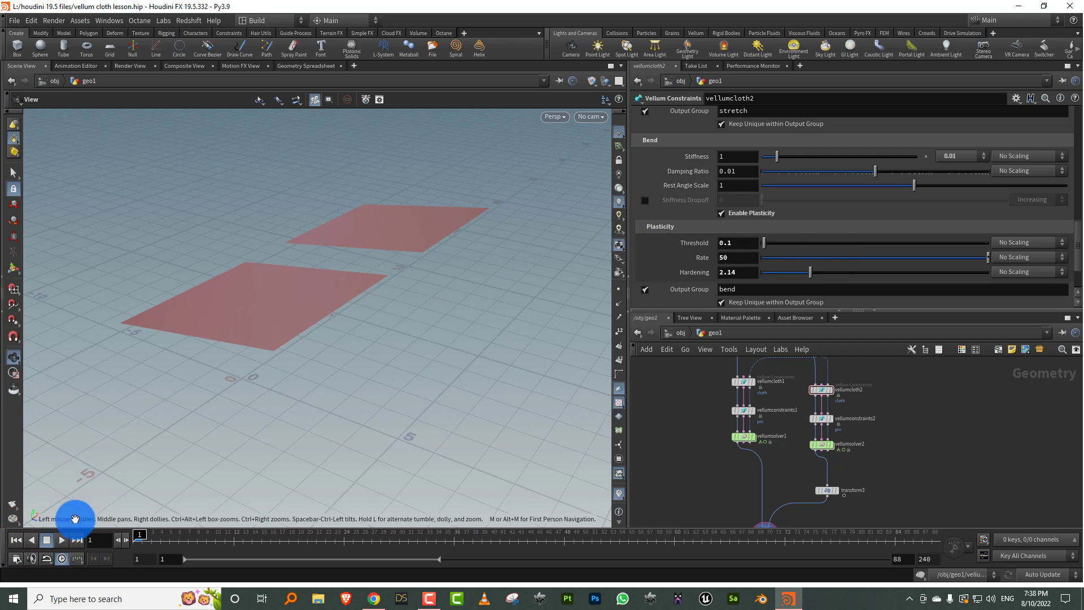
left_click(62, 540)
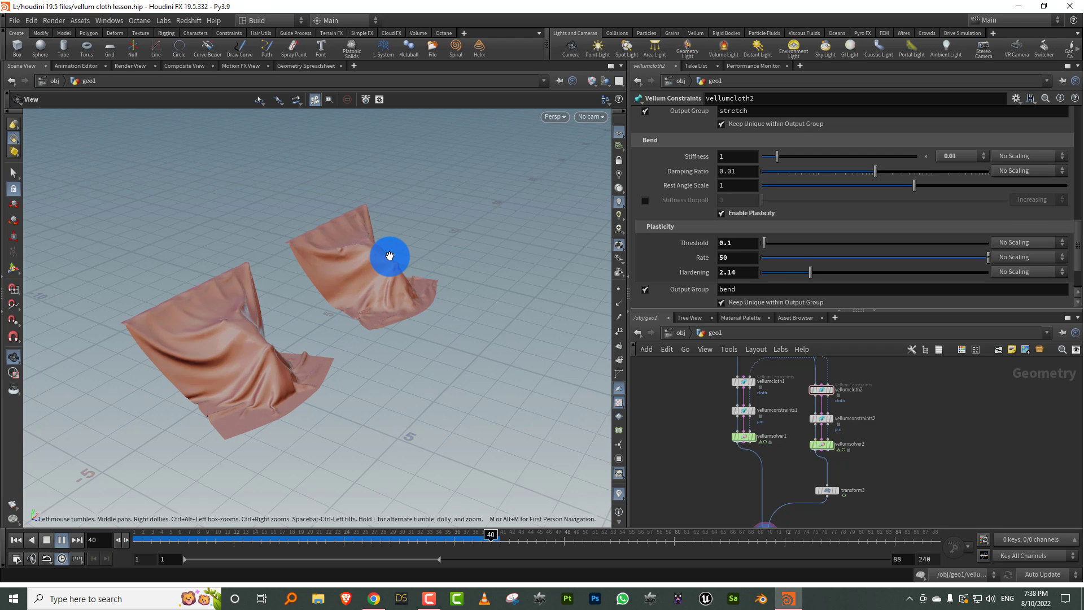
left_click(48, 542)
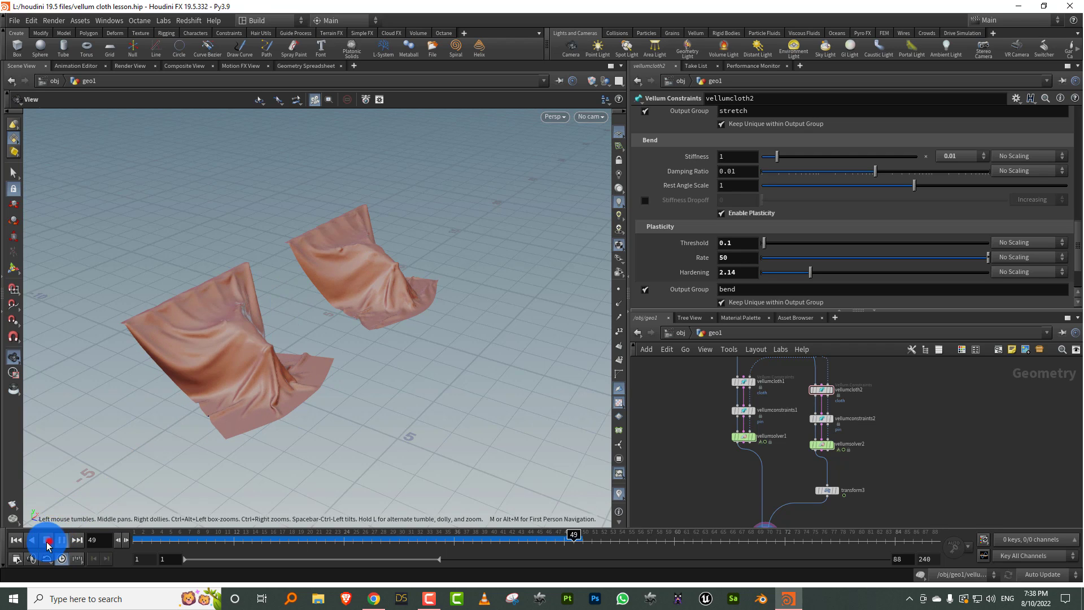
left_click(15, 540)
- Raise the plasticity Hardening of vellumcloth2 to 9.9, simulate both cloths, and return to the first frame
left_click_drag(987, 272, 951, 282)
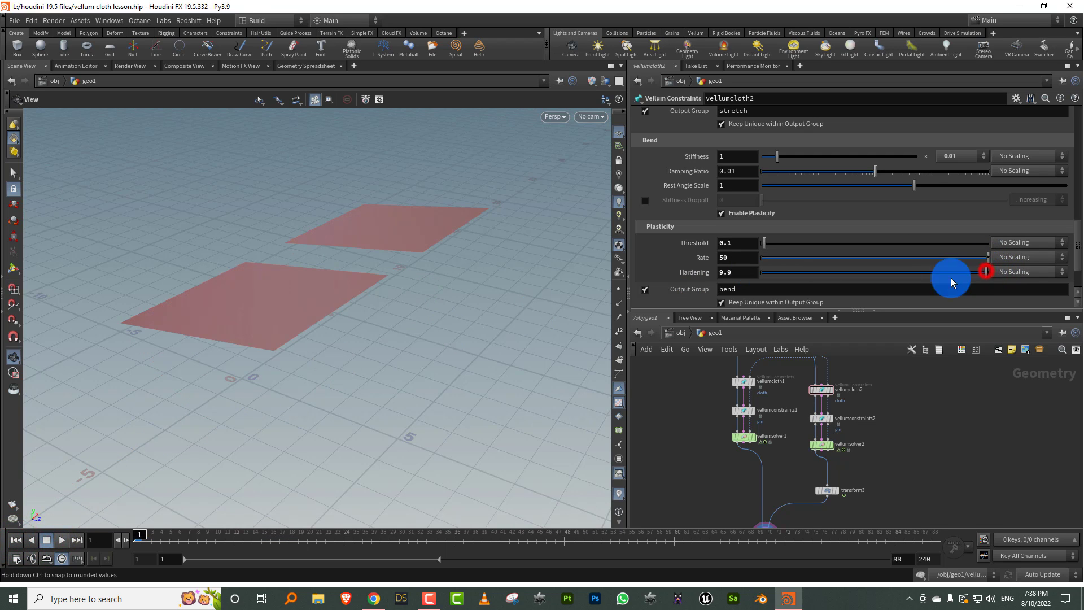
left_click(63, 540)
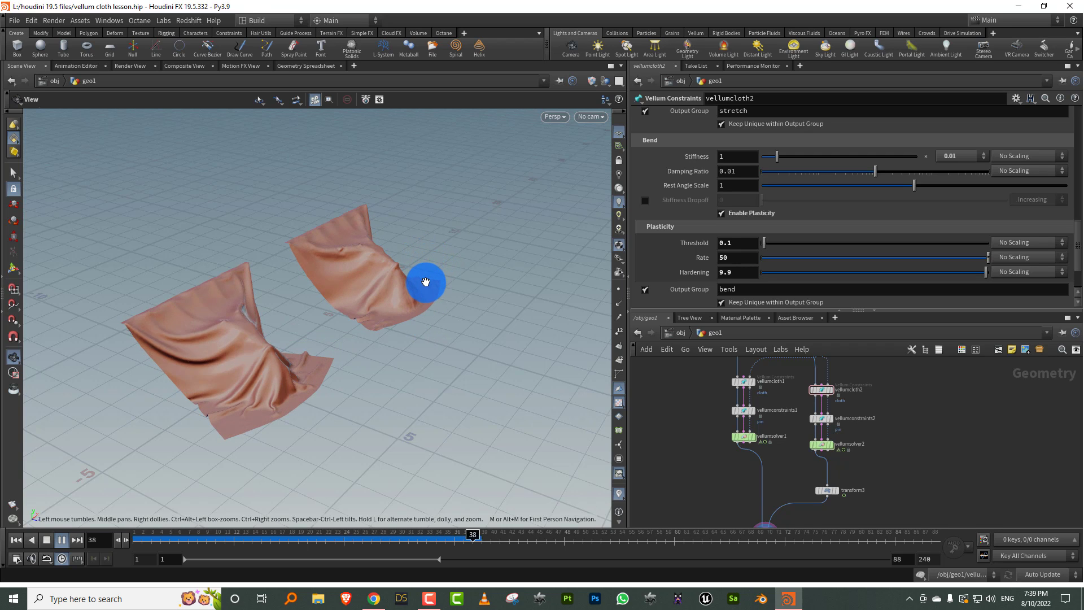
left_click(46, 540)
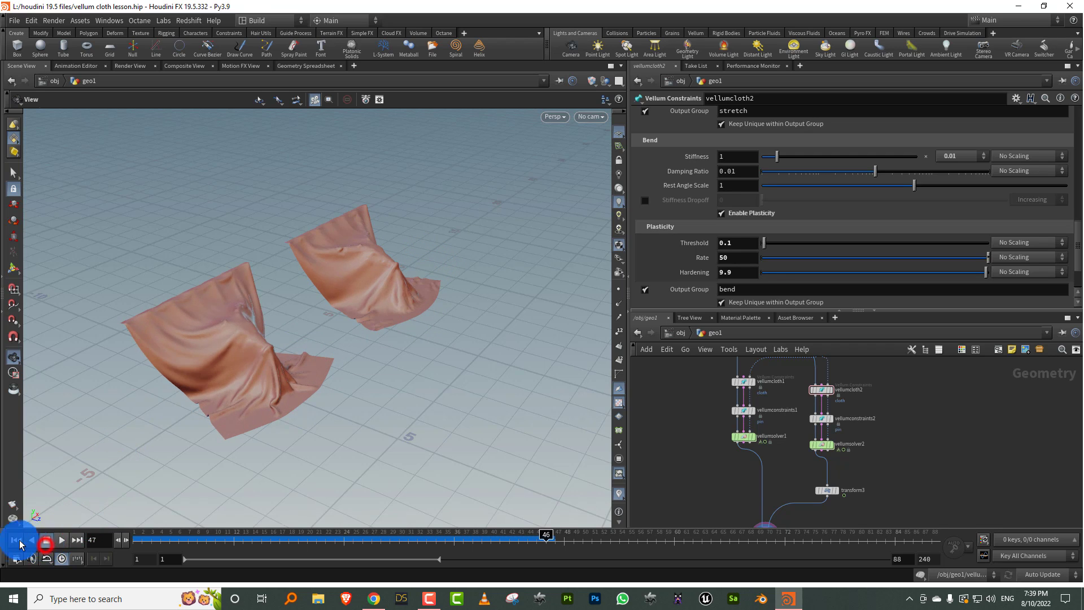
left_click(14, 540)
- Set the plasticity Threshold to 1.82 and Hardening to 2.02 on vellumcloth2, and simulate both cloths before rewinding
left_click_drag(800, 243, 808, 248)
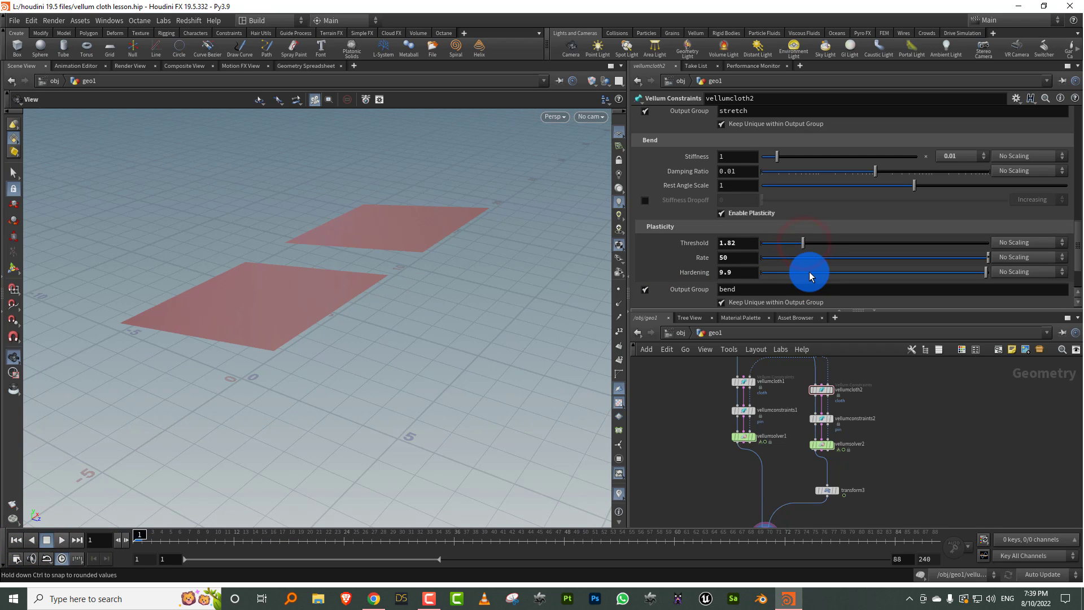
left_click_drag(809, 276, 804, 277)
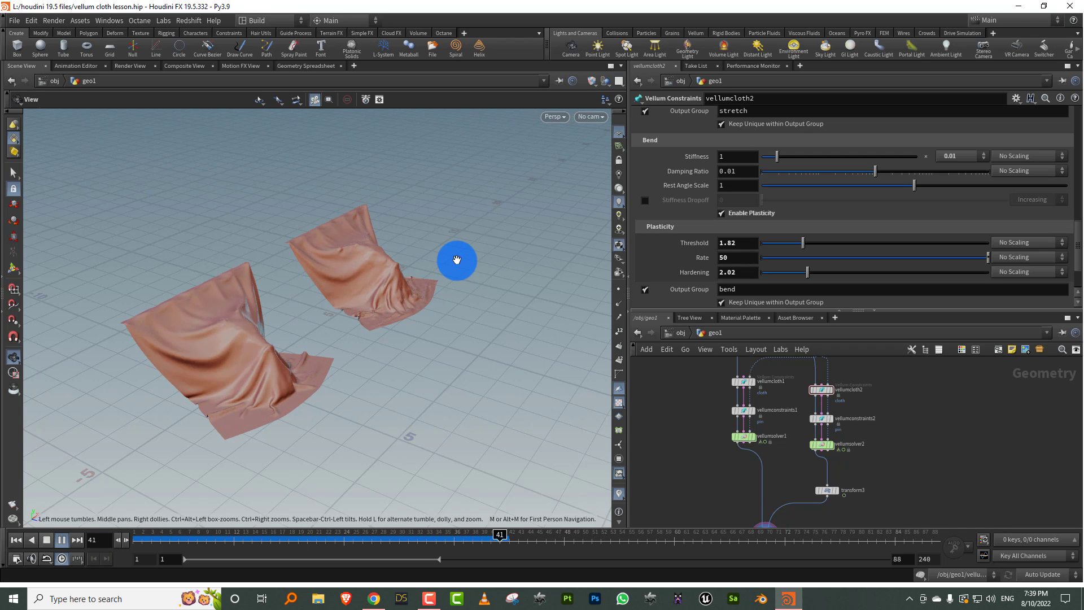
left_click(45, 544)
left_click(18, 545)
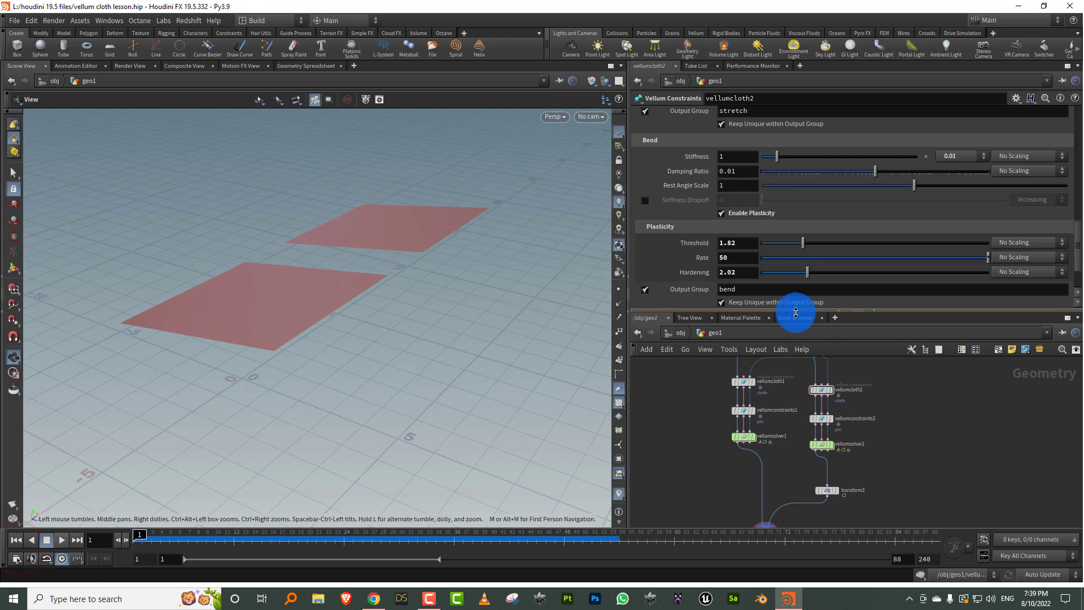
- Enlarge the network editor, and move the vellumsolver1 and vellumsolver2 nodes down, away from their constraint nodes
left_click_drag(798, 309, 799, 215)
middle_click_drag(873, 351, 874, 283)
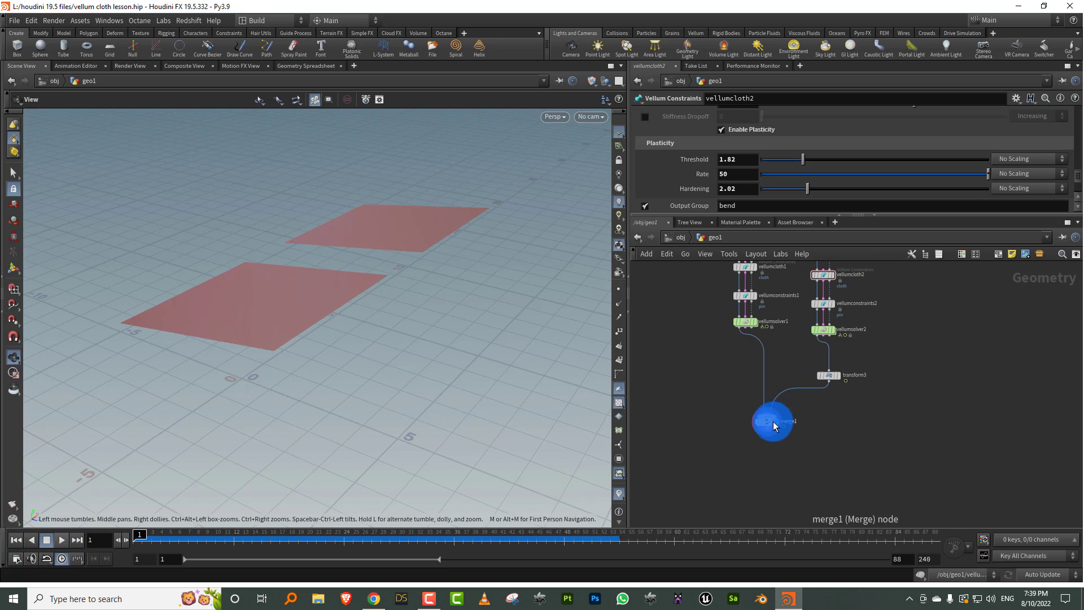
mouse_move(745, 321)
left_mouse_down()
mouse_move(736, 348)
mouse_move(829, 333)
mouse_move(838, 342)
left_mouse_up()
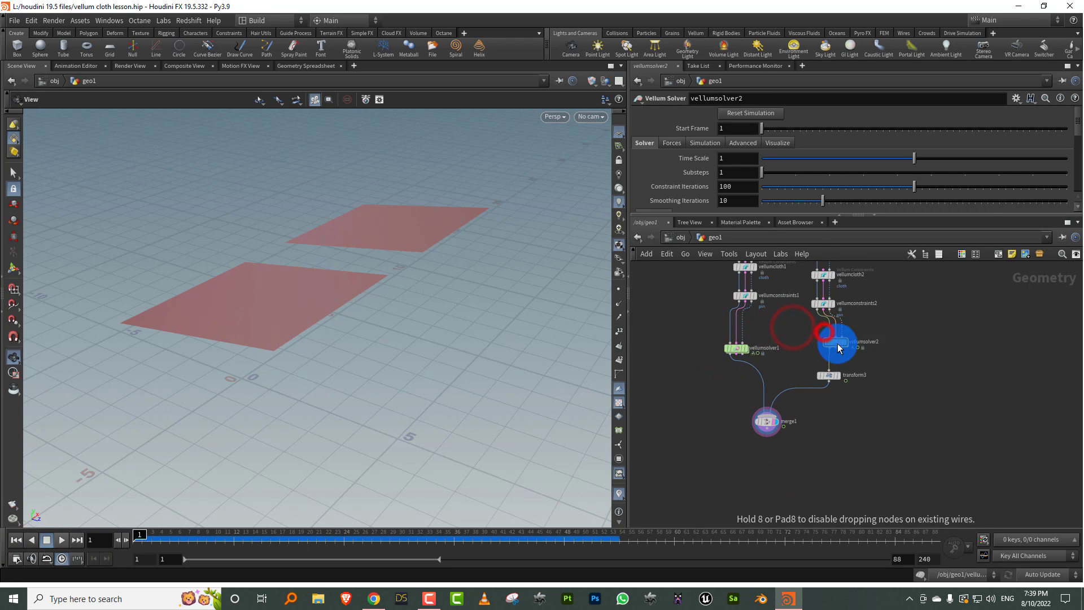
- Align the vellumsolver1 and vellumsolver2 nodes directly beneath their respective vellumconstraints nodes
mouse_move(901, 325)
left_mouse_down()
mouse_move(821, 355)
mouse_move(825, 344)
left_mouse_up()
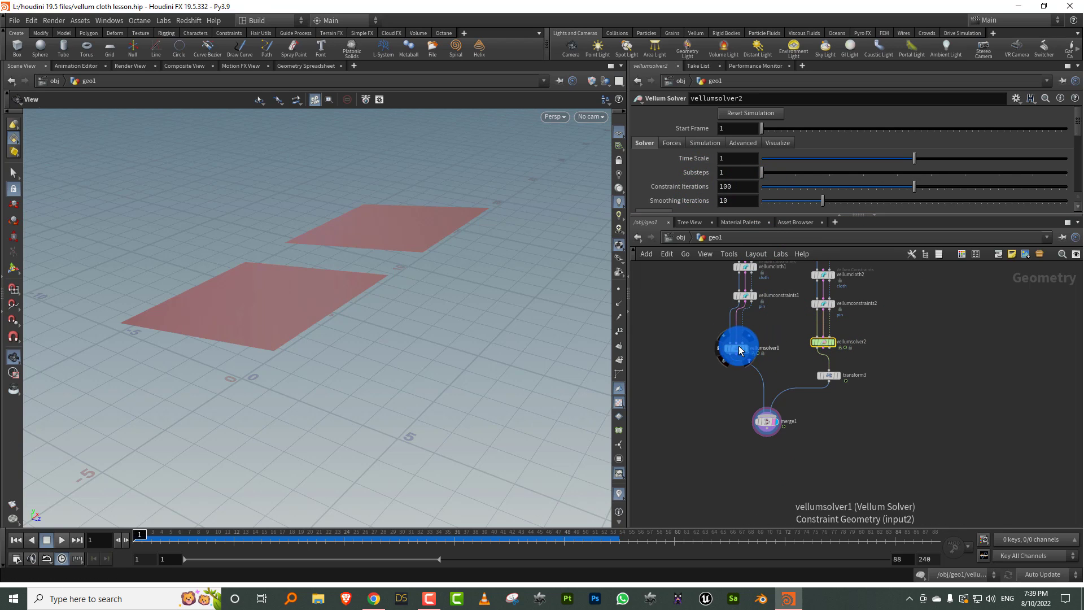
left_click_drag(737, 347, 746, 343)
left_click(696, 350)
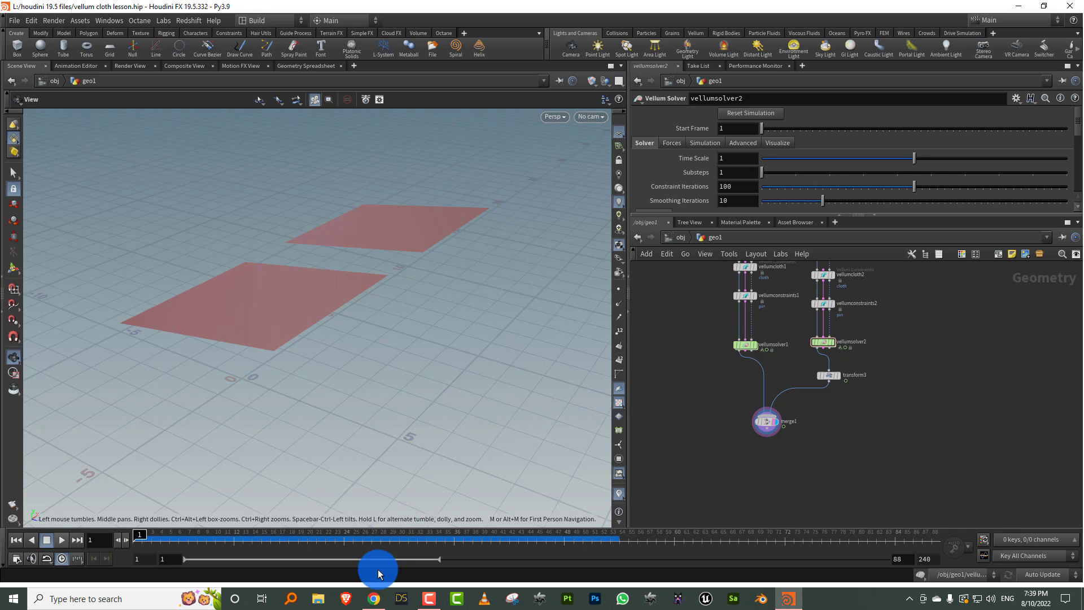
- Switch to Chrome, look up the solver Substeps and Constraint Iterations used in the SideFX Vellum cloth article, and return to Houdini
left_click(374, 598)
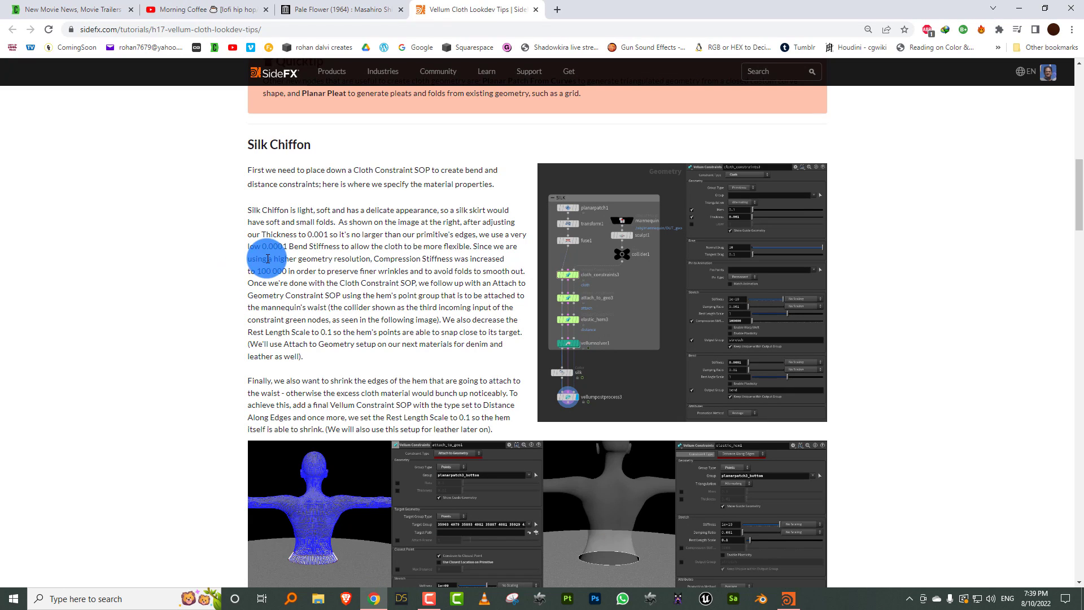
scroll(186, 276, "down", 5)
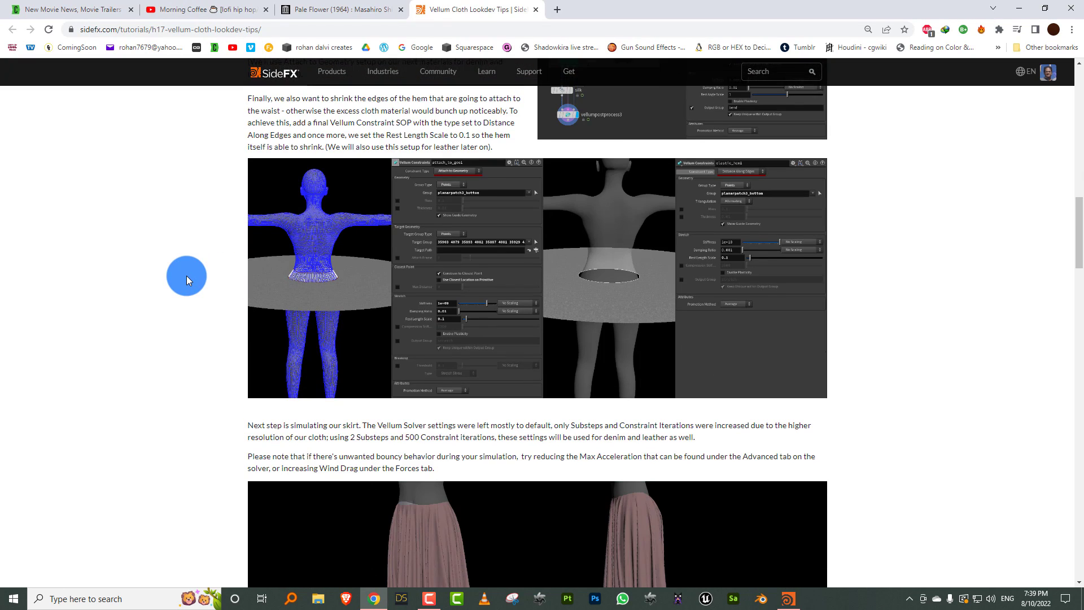
left_click_drag(335, 434, 519, 439)
left_click(527, 436)
left_click(1031, 5)
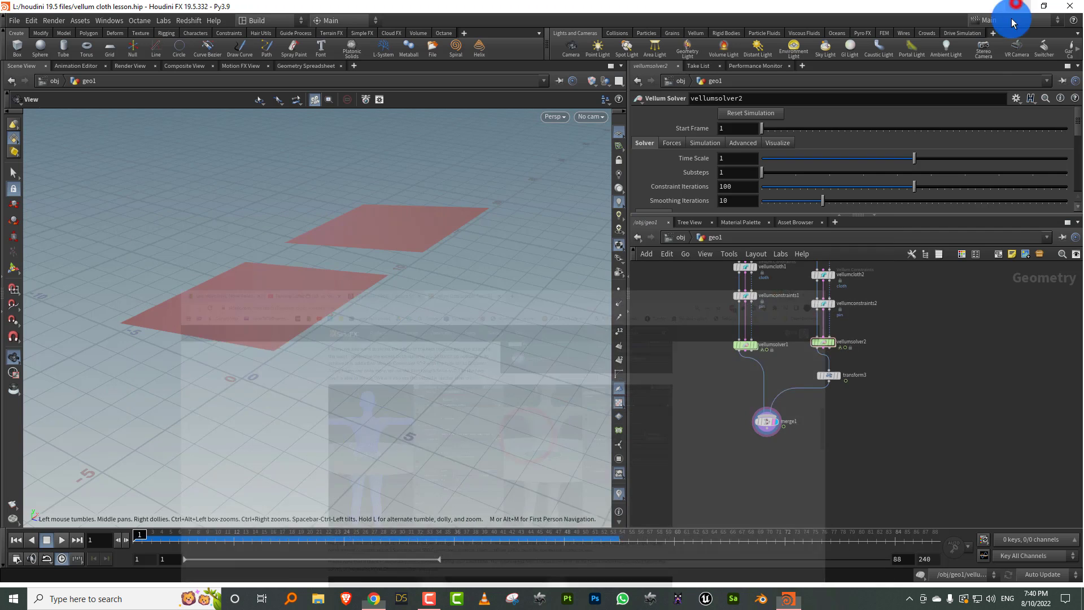
- Set Substeps to 2 and Constraint Iterations to 500 on vellumsolver2, and briefly play the simulation before rewinding
left_click(727, 170)
type("2")
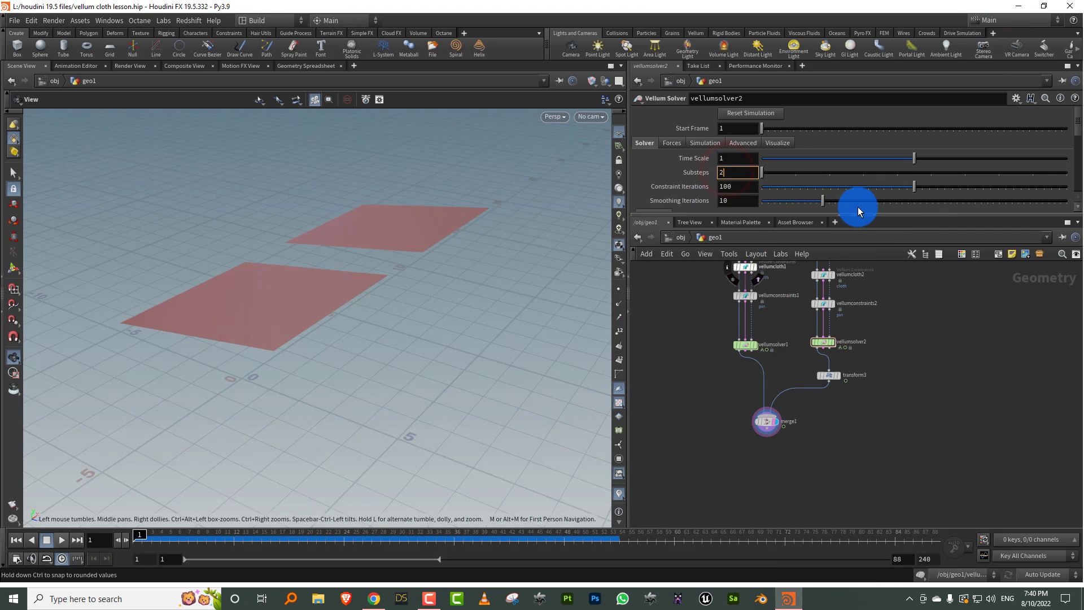
key("Tab")
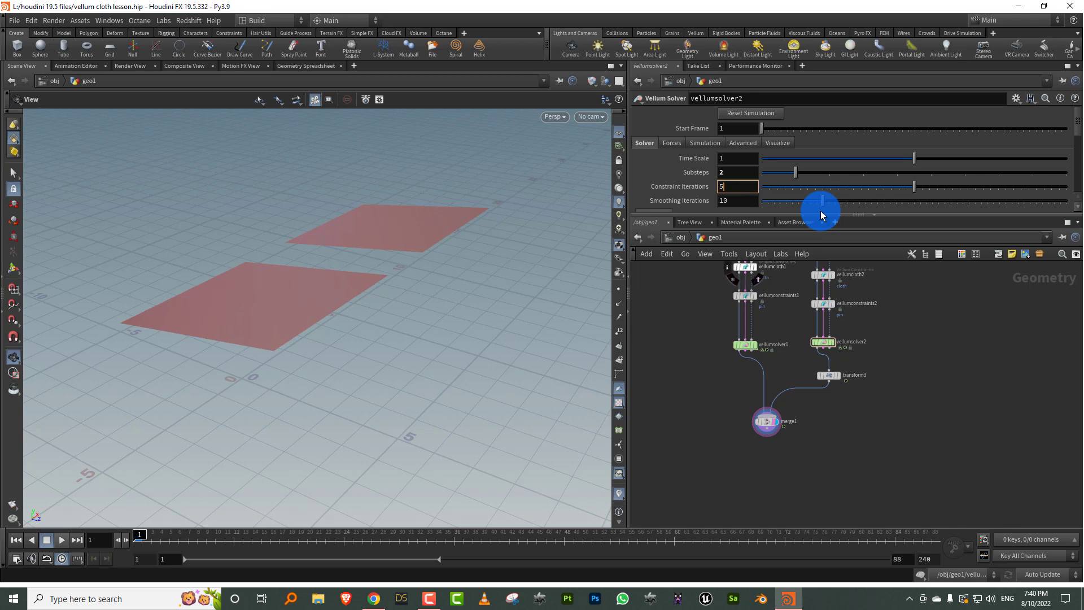
type("500")
key("Return")
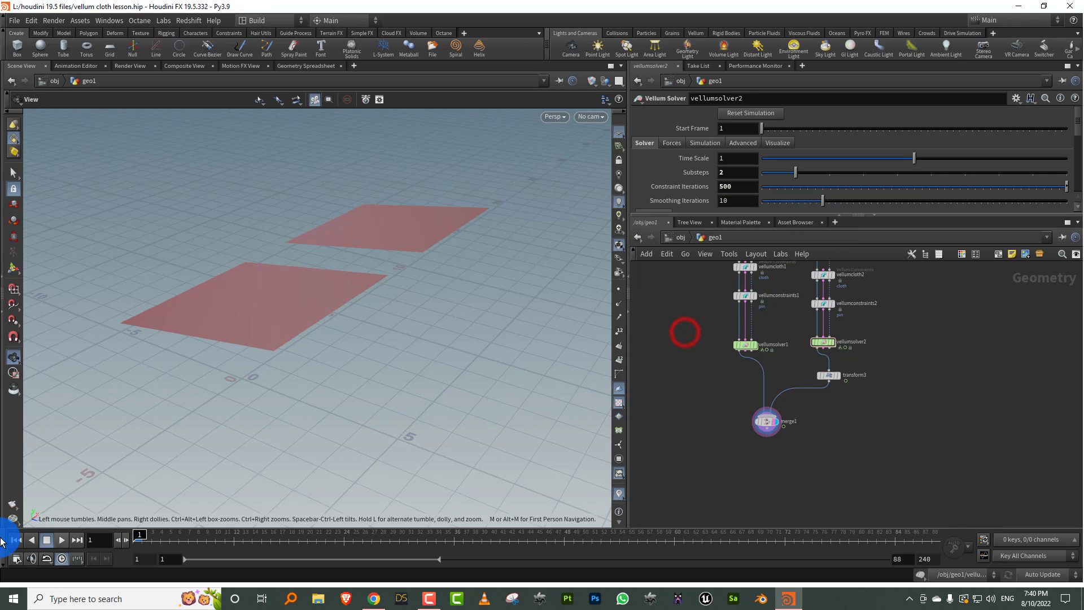
left_click(62, 540)
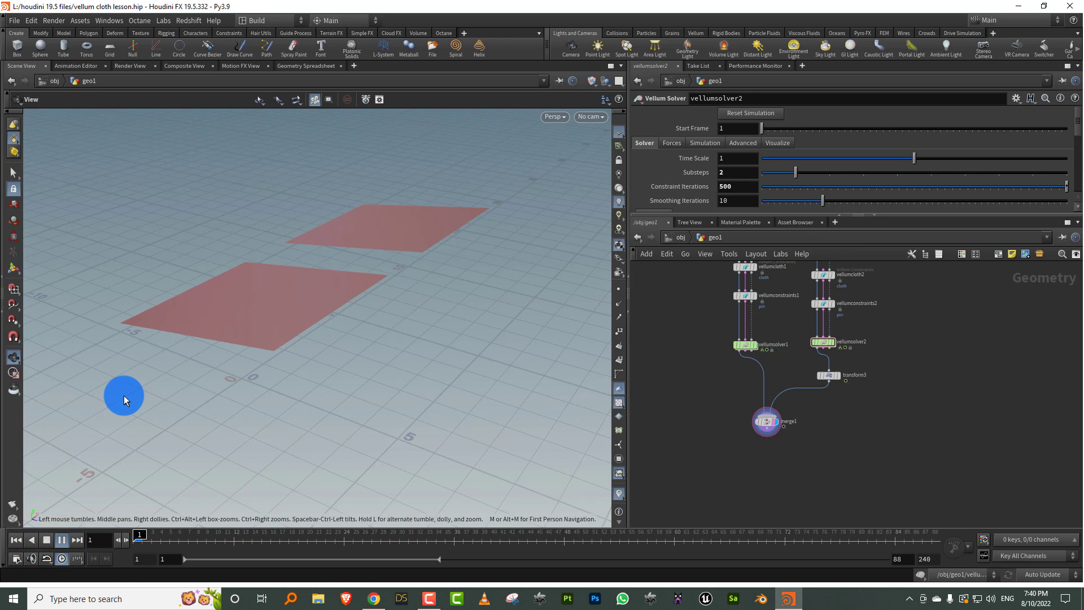
left_click(45, 539)
left_click(16, 540)
- Apply Substeps 2 and Constraint Iterations 500 to vellumsolver1 and vellumsolver2 together
left_click_drag(687, 334, 878, 360)
left_click_drag(736, 182, 708, 184)
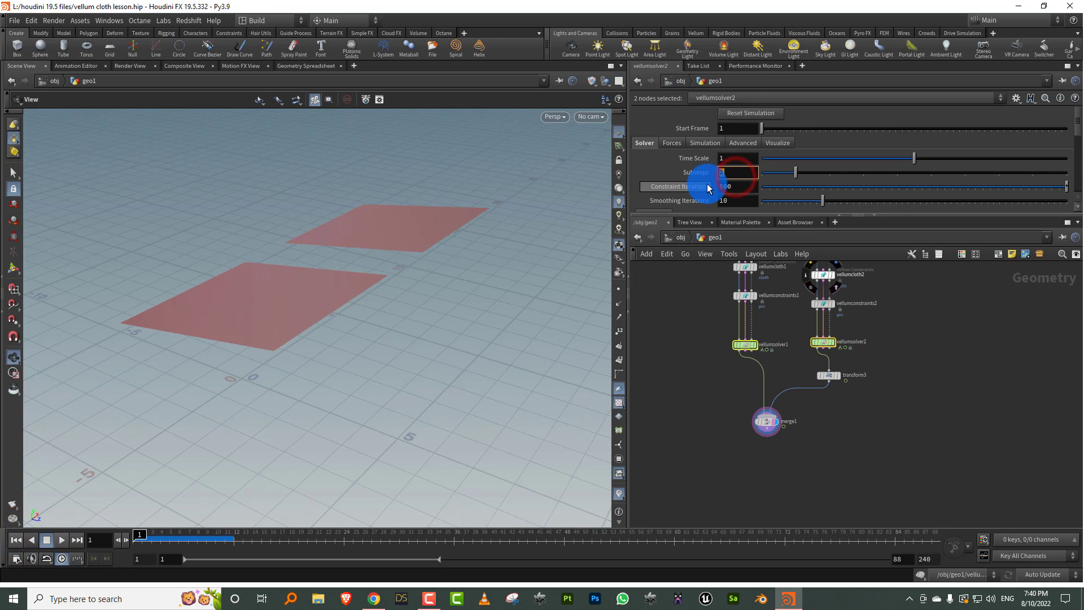
type("50")
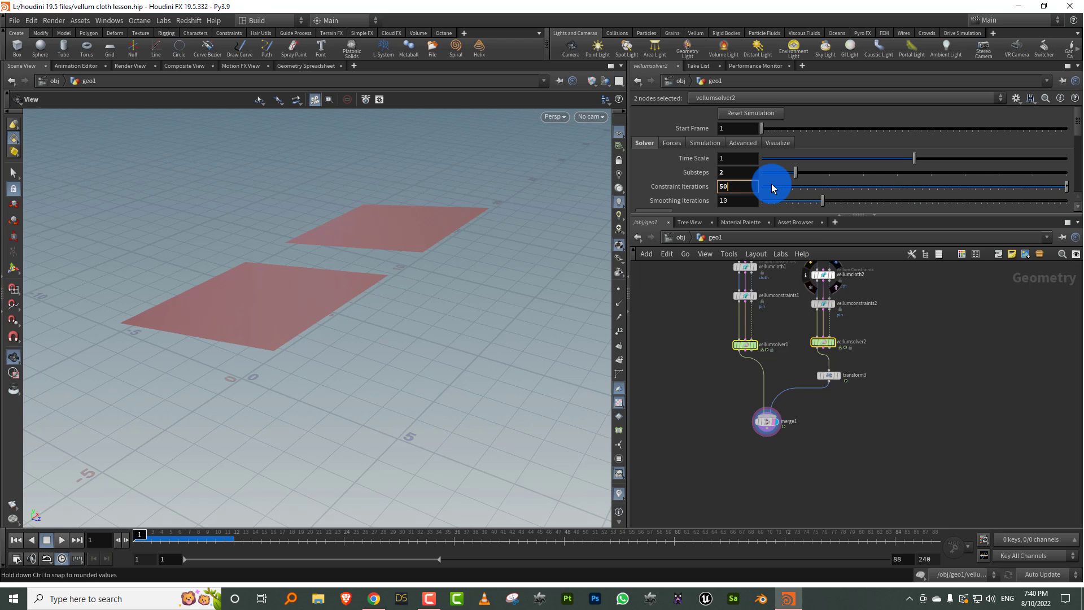
type("0")
key("Return")
- Enlarge the parameter area for vellumcloth1, set its Bend Stiffness multiplier to 0.0001, and review its density and thickness settings
left_click(740, 411)
scroll(740, 411, "down", 3)
scroll(754, 293, "up", 3)
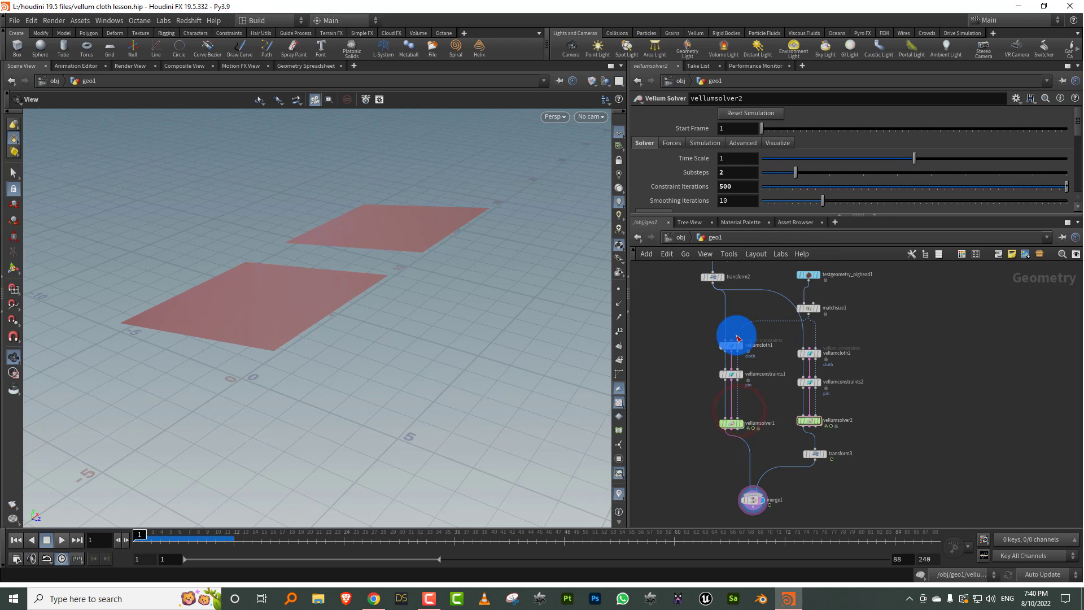
left_click_drag(687, 324, 752, 364)
left_click_drag(719, 216, 728, 328)
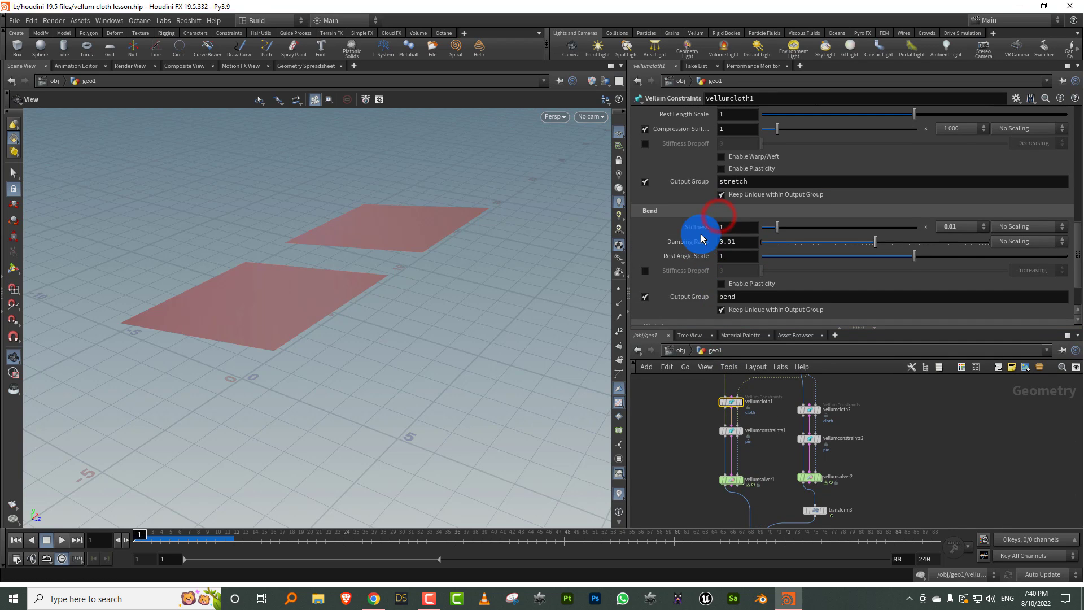
scroll(701, 236, "up", 2)
left_click(950, 271)
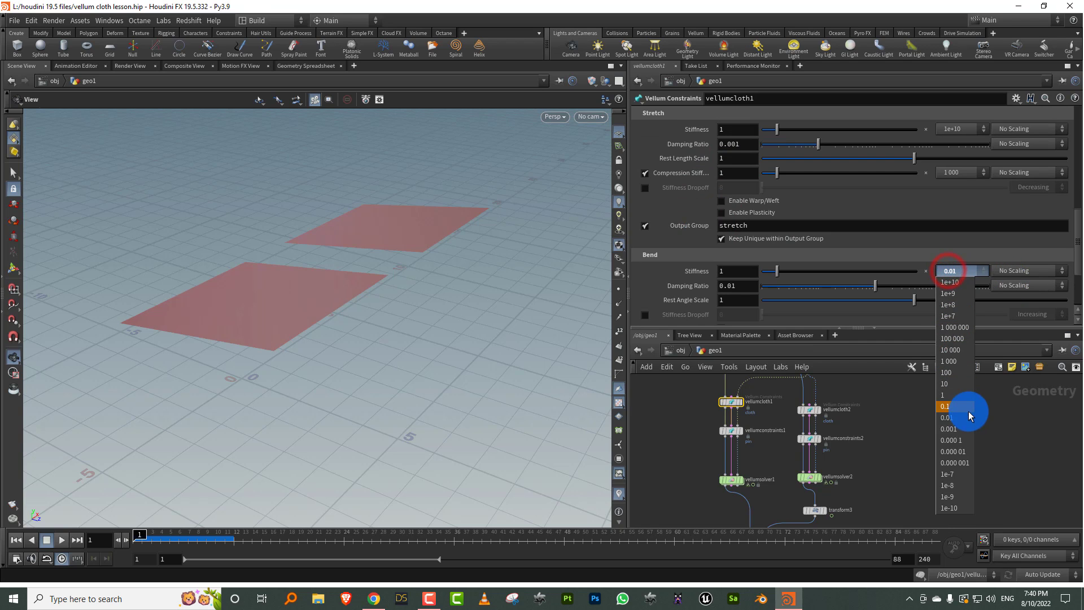
left_click(966, 442)
scroll(883, 249, "up", 7)
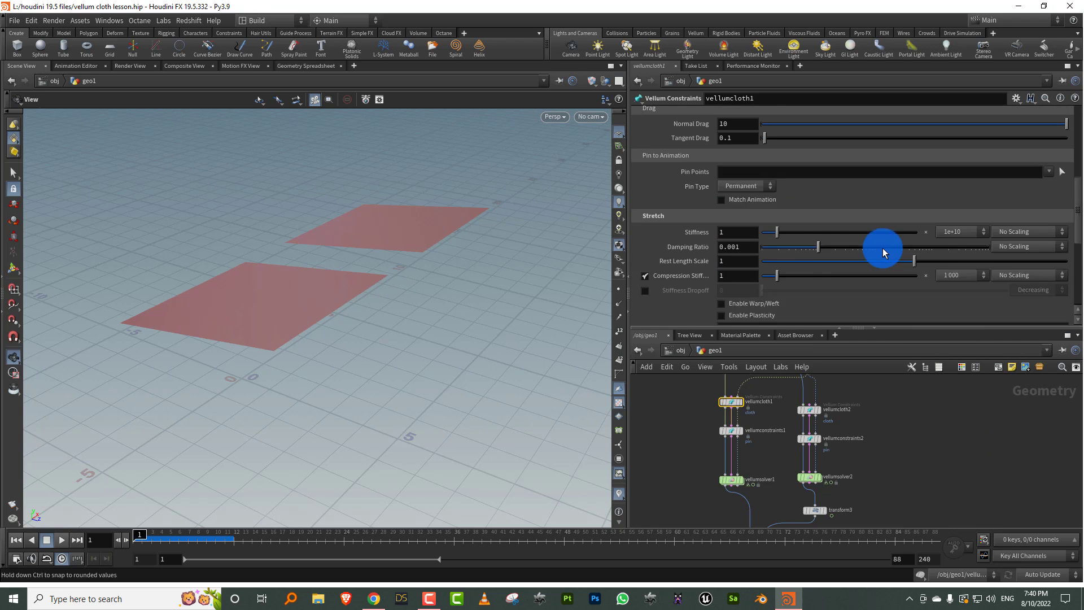
scroll(883, 248, "up", 6)
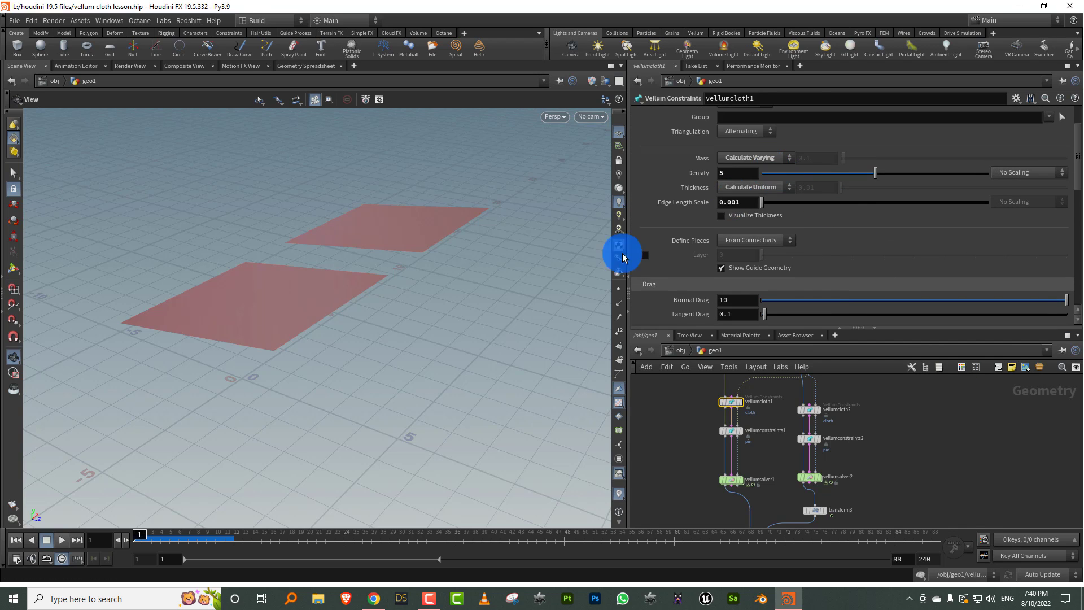
- Simulate both cloths to about frame 32, and inspect their folds over the pig heads from the front and closer in
left_click(62, 540)
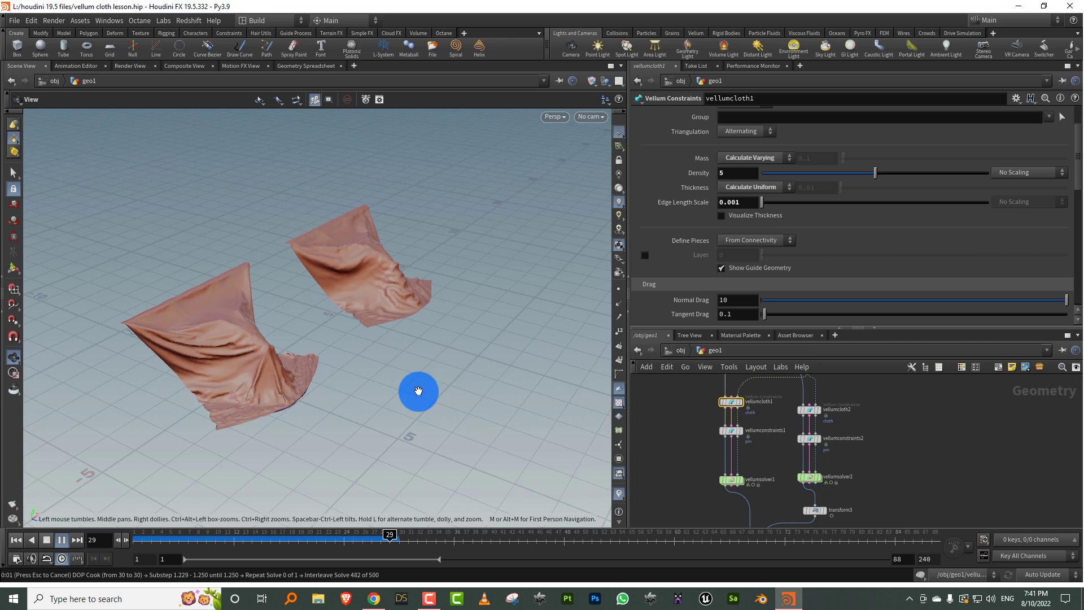
left_click(45, 543)
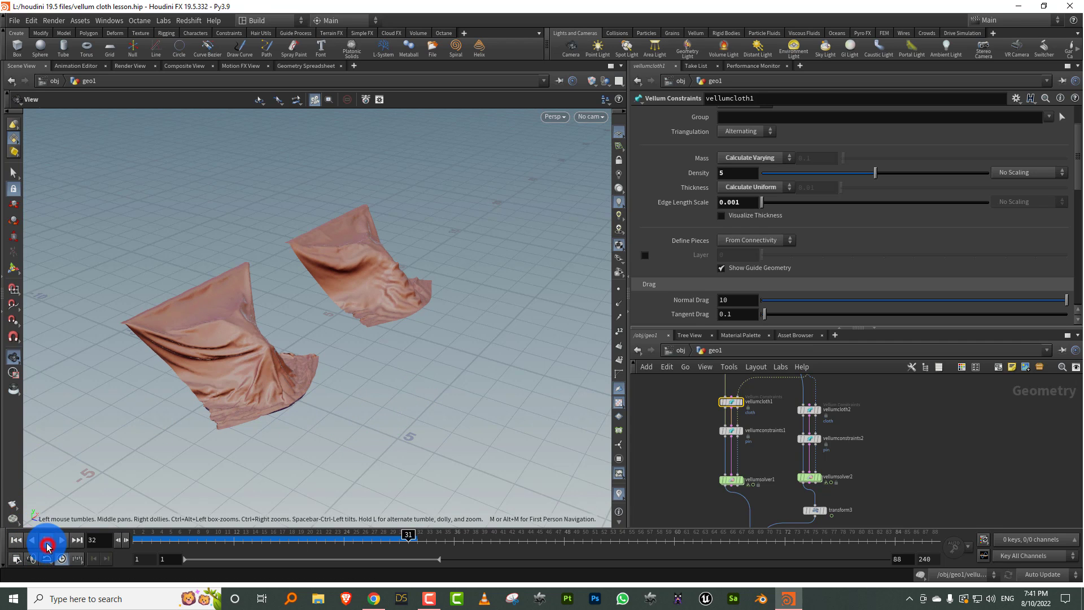
left_click(408, 273)
left_click_drag(349, 300, 515, 278)
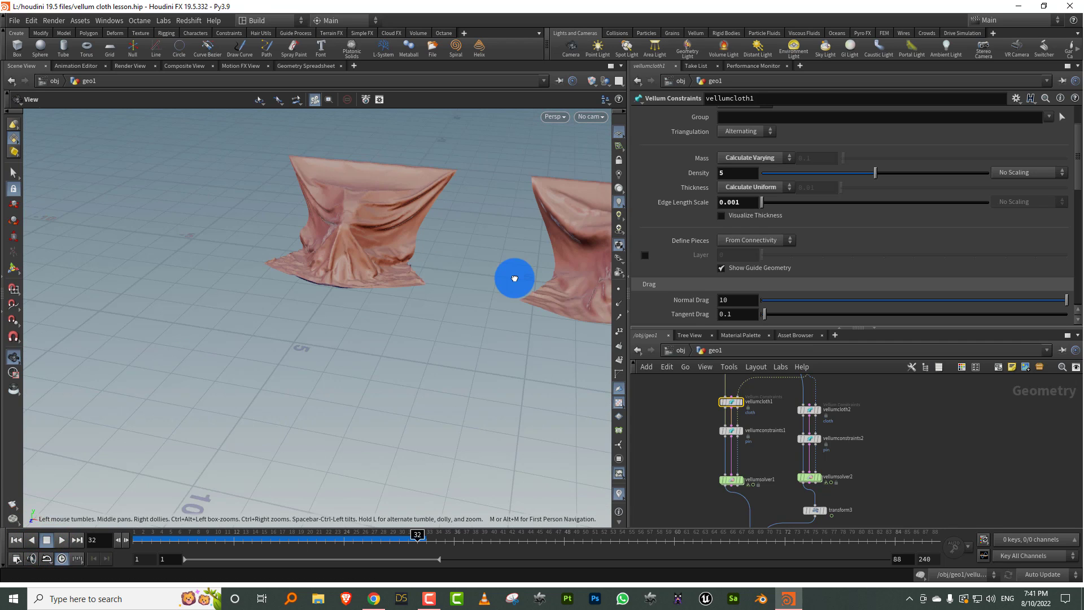
middle_click_drag(436, 232, 358, 271)
scroll(465, 280, "up", 5)
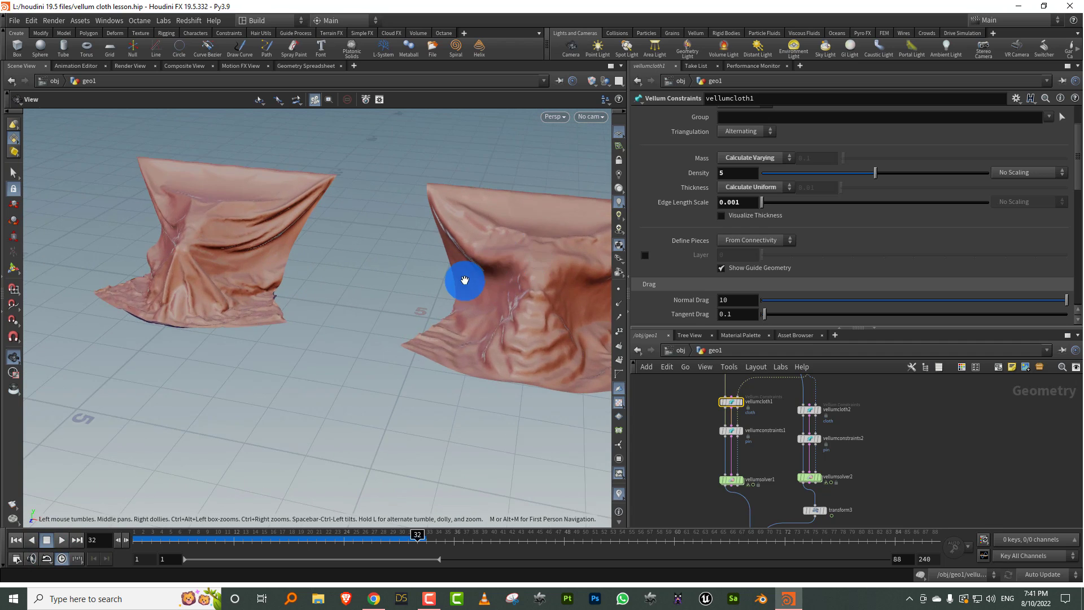
mouse_move(465, 281)
left_mouse_down()
mouse_move(477, 293)
mouse_move(457, 283)
mouse_move(476, 281)
left_mouse_up()
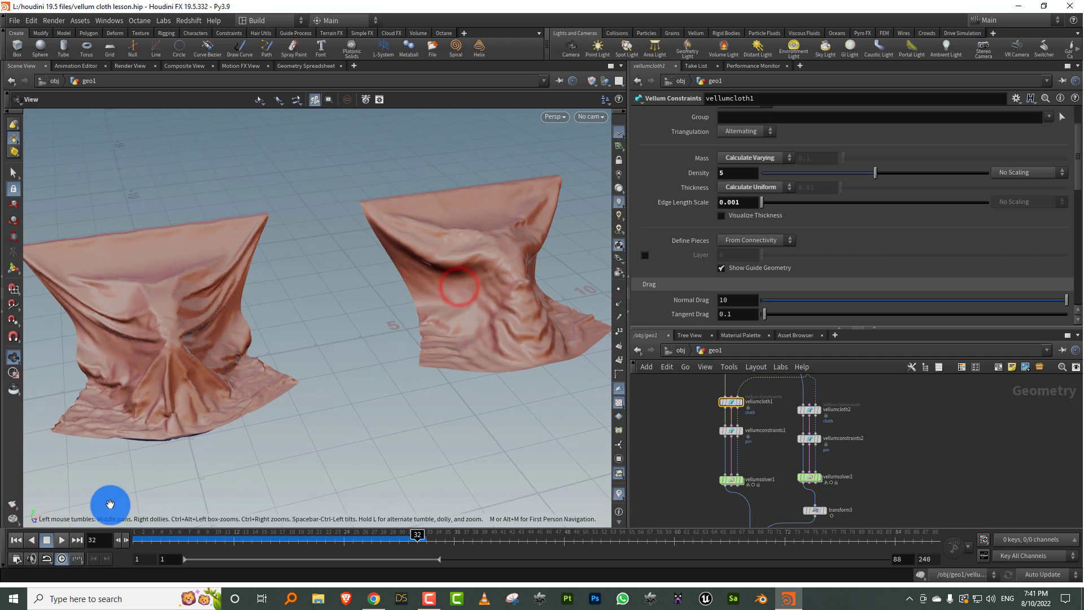
- Continue the simulation to about frame 40, and replay it from the first frame to compare both cloths in motion
left_click(140, 545)
left_click(62, 540)
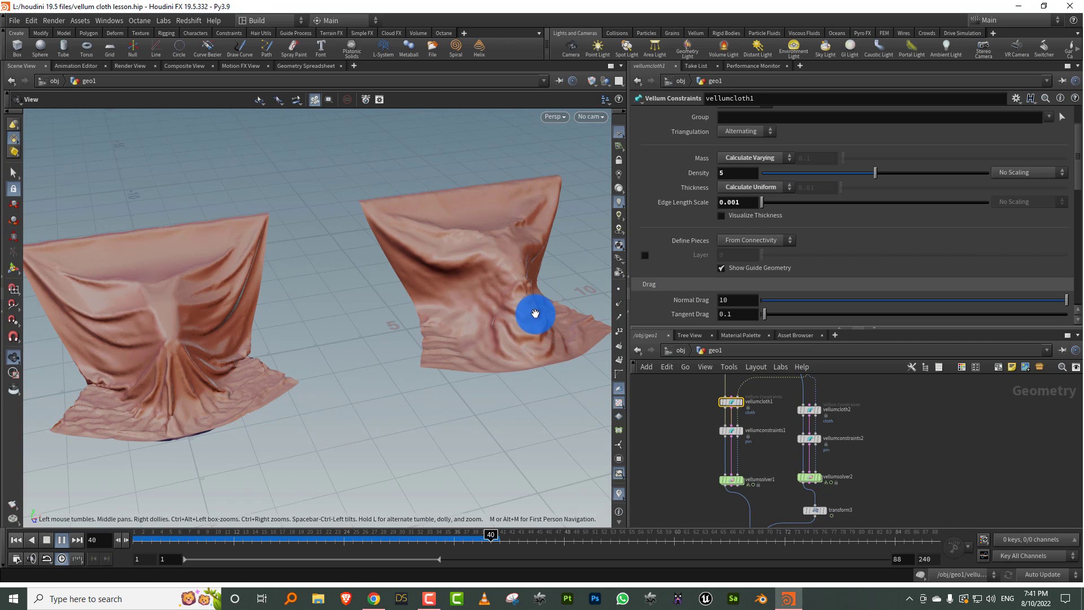
left_click(47, 540)
left_click(16, 540)
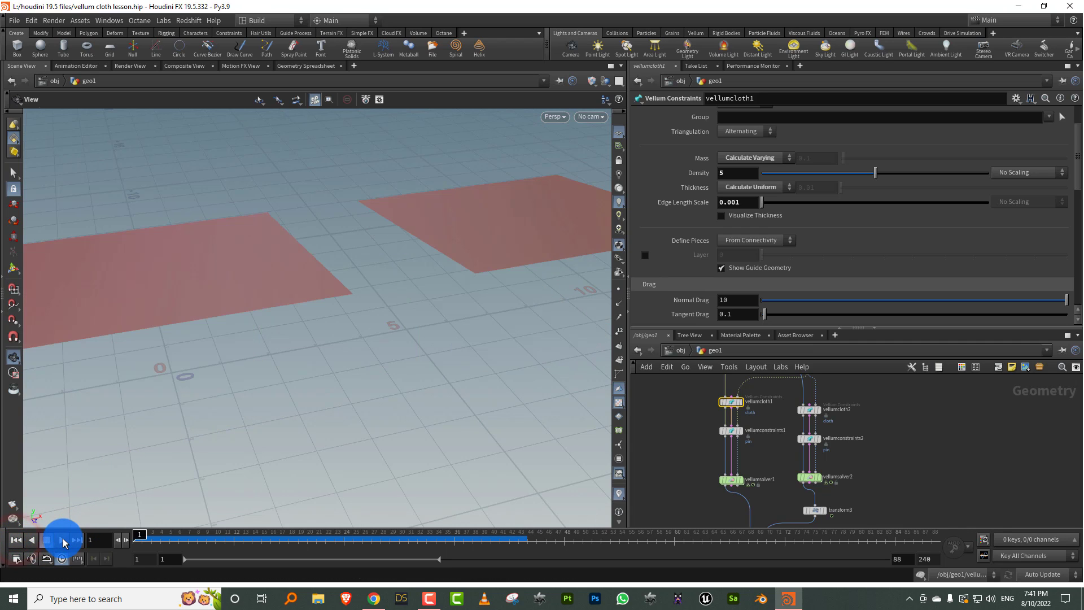
left_click(63, 540)
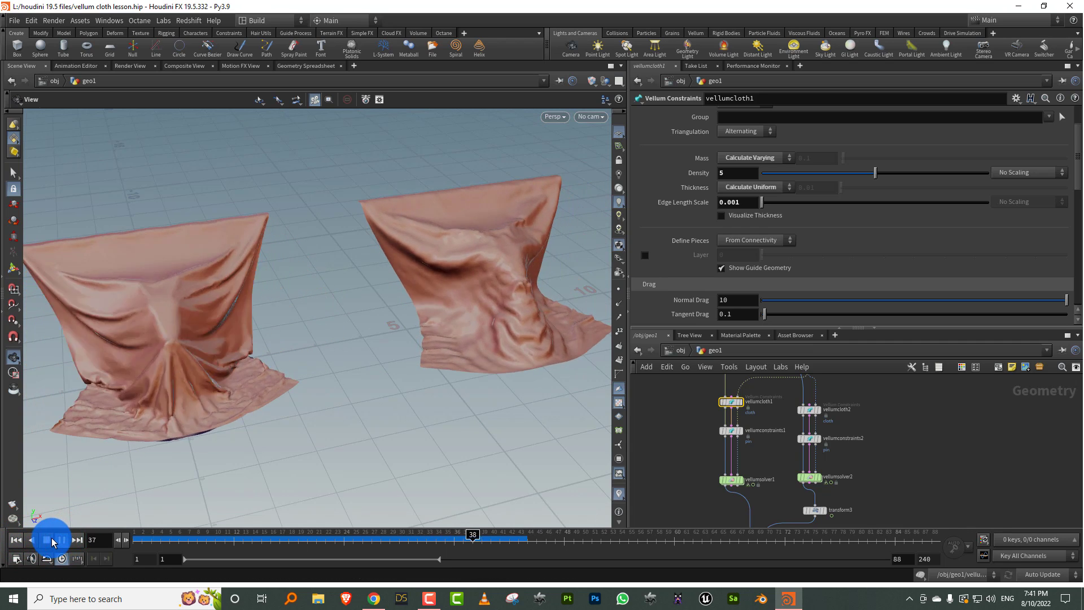
left_click(48, 540)
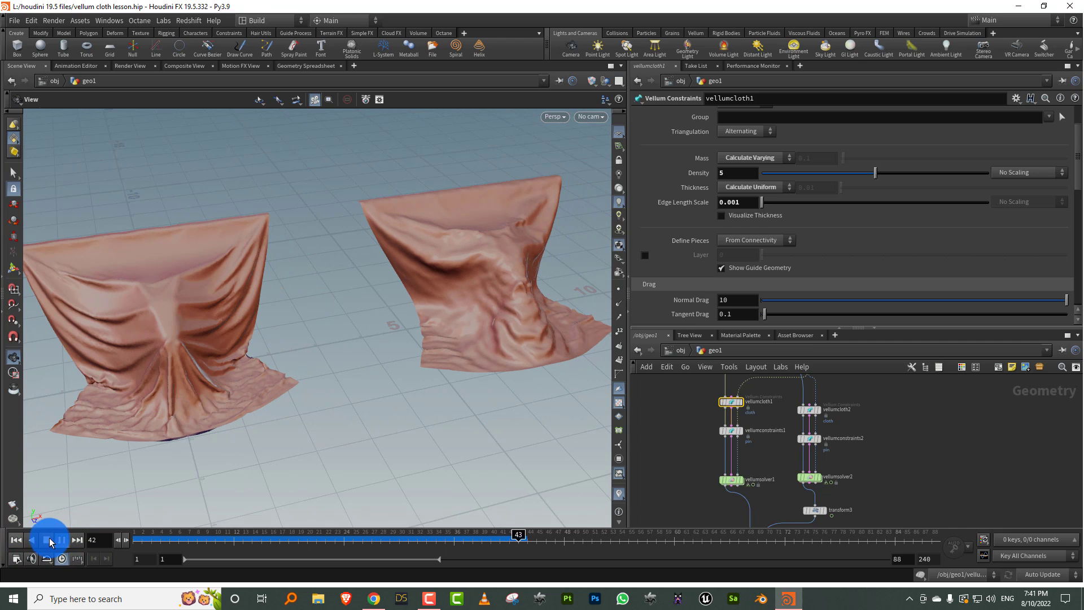
- Rewind to the first frame, set the plasticity Hardening to 1 and Threshold to 3.89 on vellumcloth2, and simulate both cloths
left_click(861, 396)
left_click_drag(863, 395, 784, 425)
left_click(16, 539)
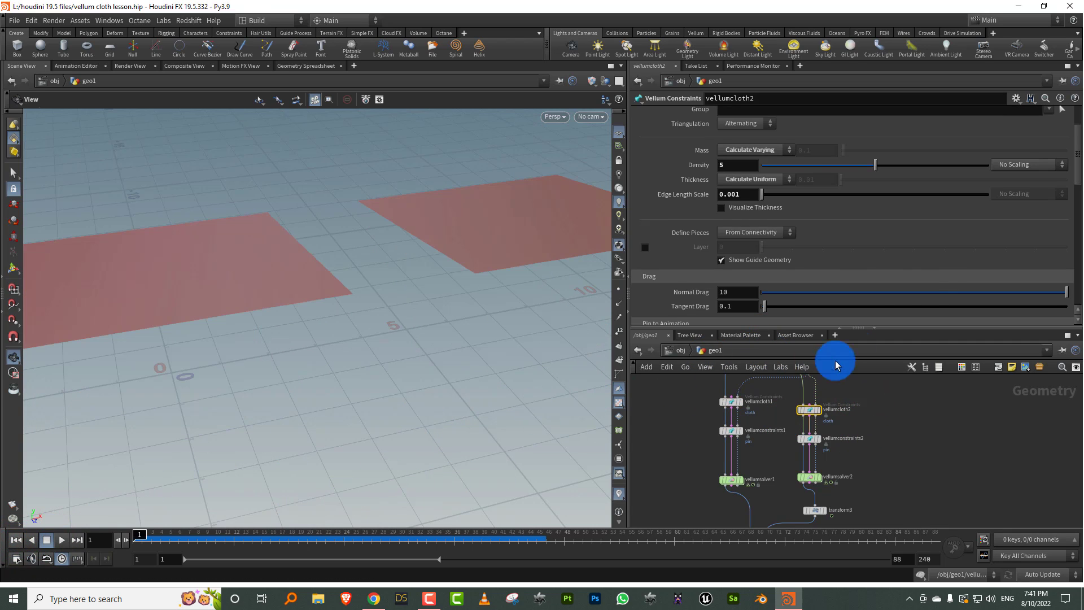
left_click_drag(1077, 170, 1066, 284)
left_click_drag(854, 242, 784, 238)
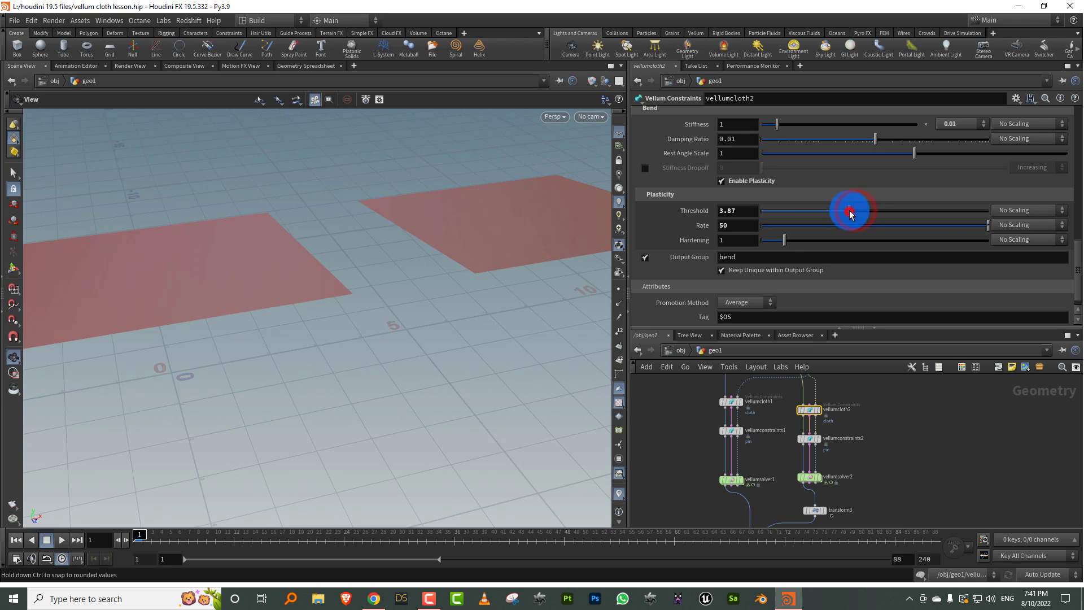
left_click_drag(851, 213, 850, 212)
left_click(62, 539)
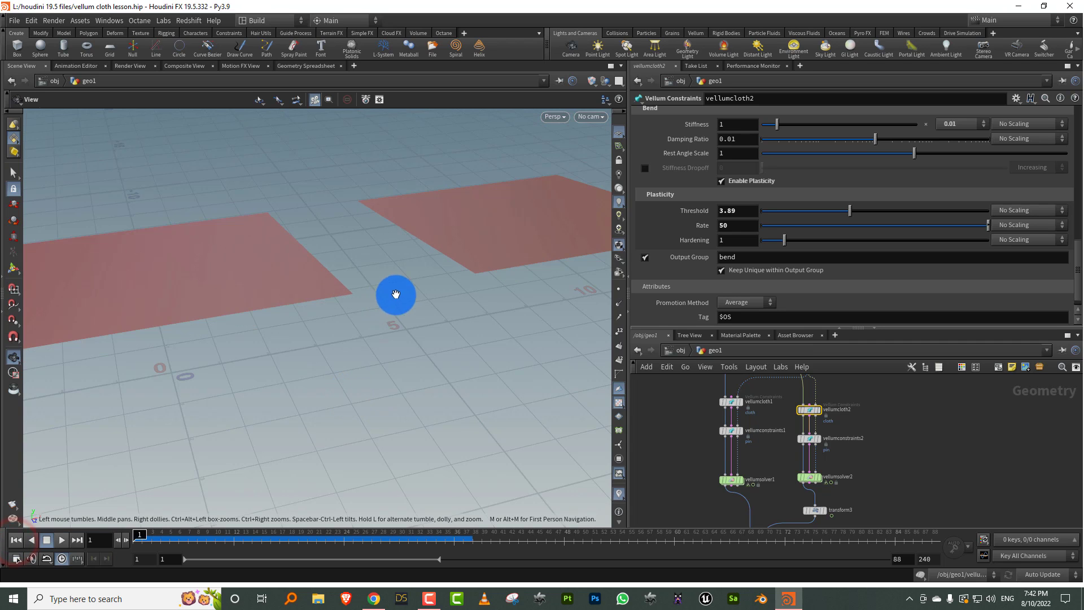
- Set the plasticity Hardening of vellumcloth2 to 2.59, simulate both cloths to about frame 30, and return to the first frame
right_click_drag(395, 294, 373, 316)
left_click_drag(374, 316, 366, 290)
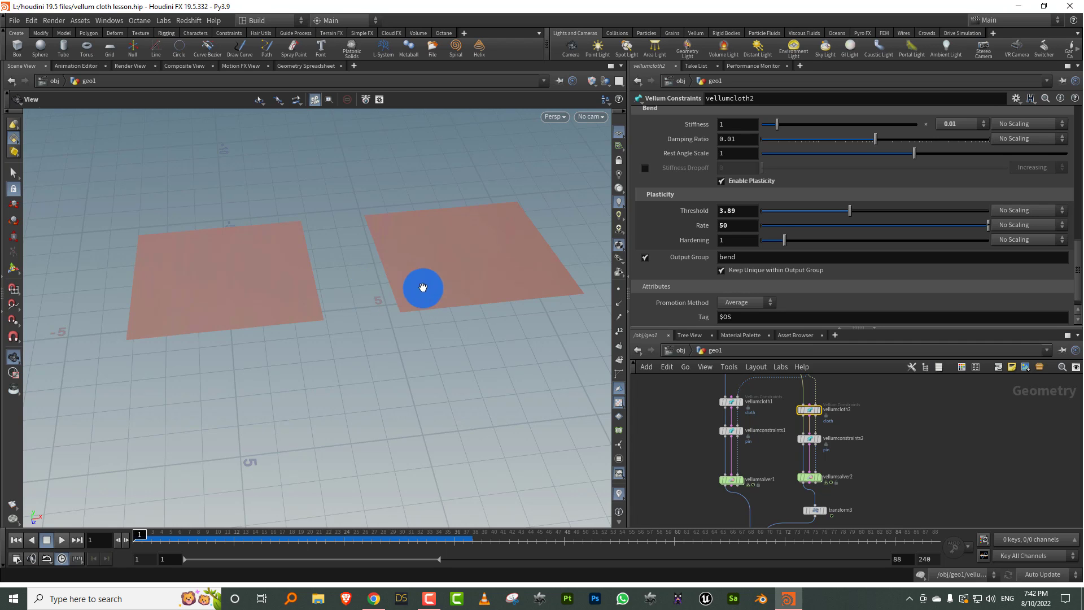
left_click_drag(390, 278, 407, 254)
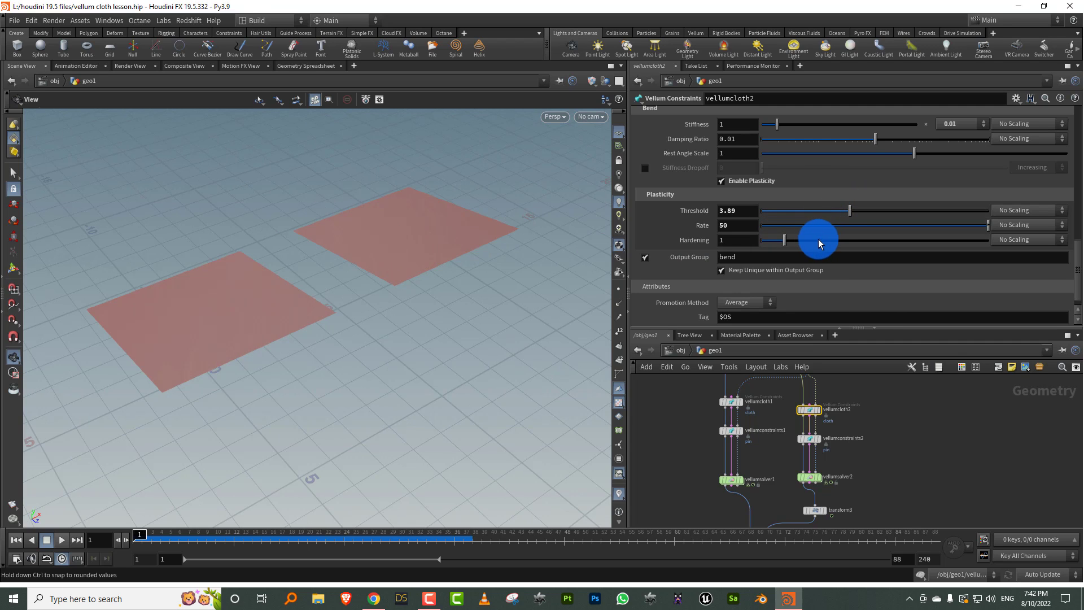
left_click_drag(804, 241, 821, 240)
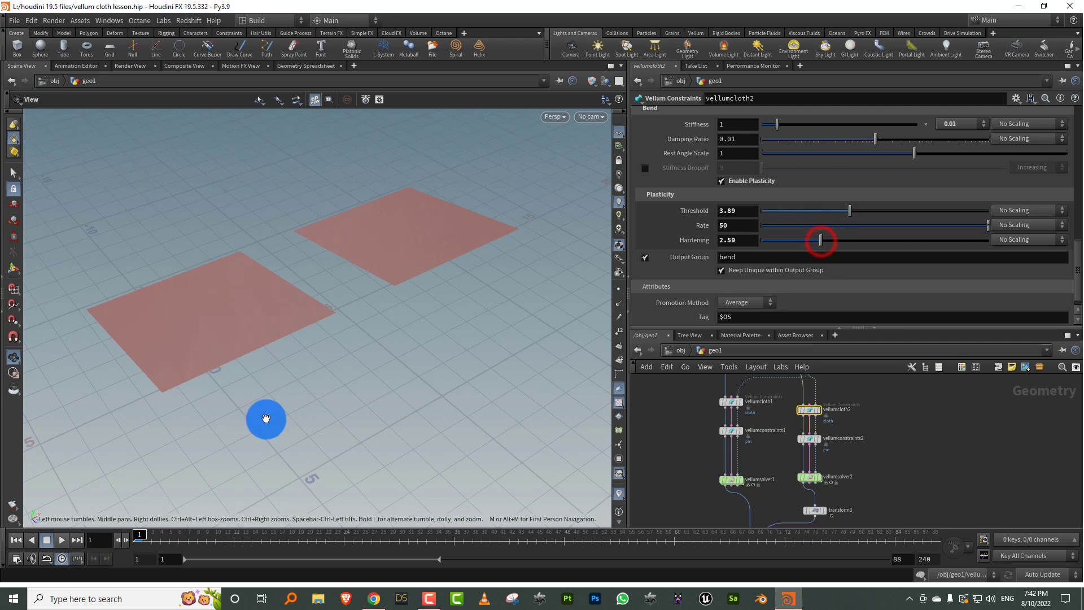
left_click(61, 540)
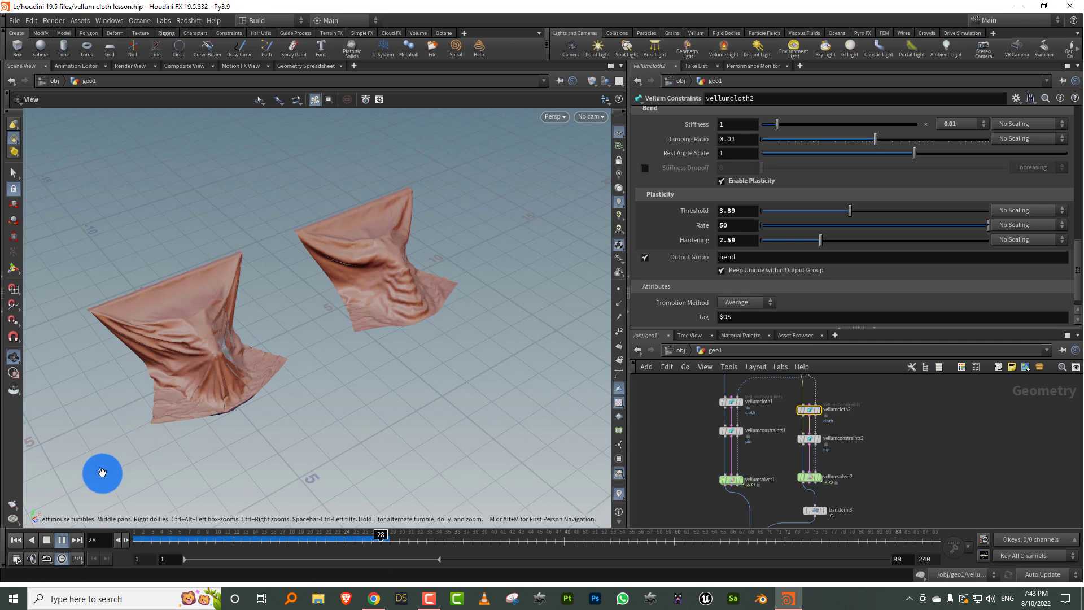
left_click(48, 537)
left_click(18, 541)
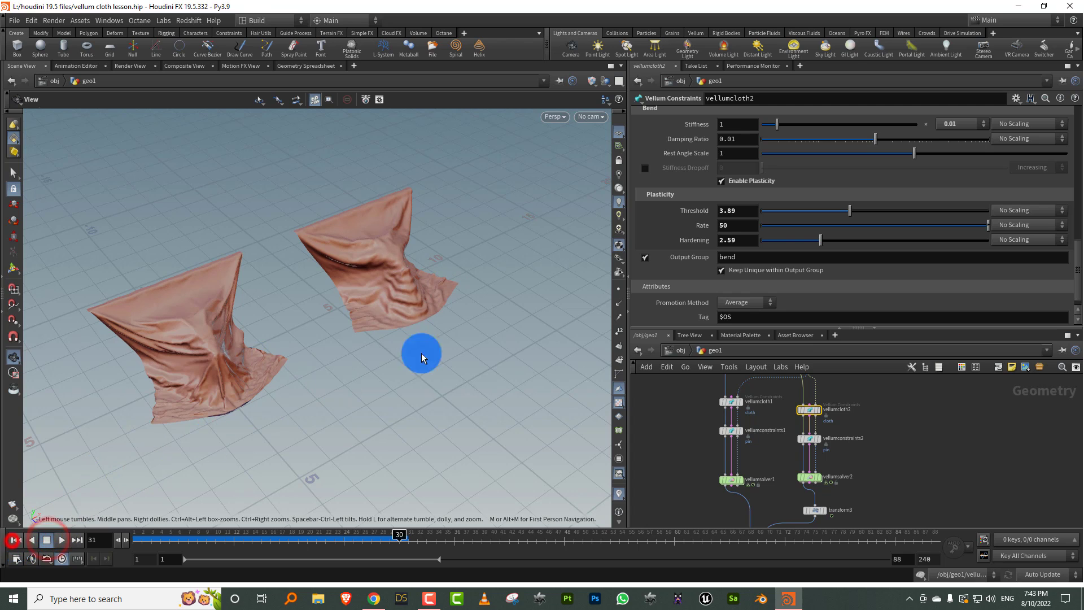
- Set the plasticity Hardening of vellumcloth2 to 1.55, and simulate both cloths again
left_click(797, 239)
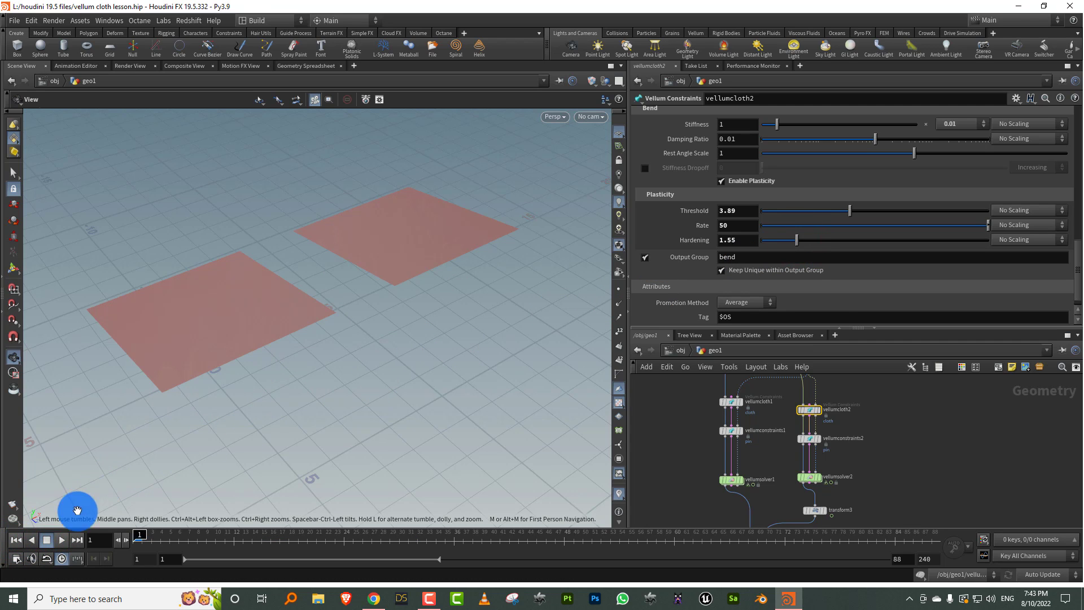
left_click(62, 539)
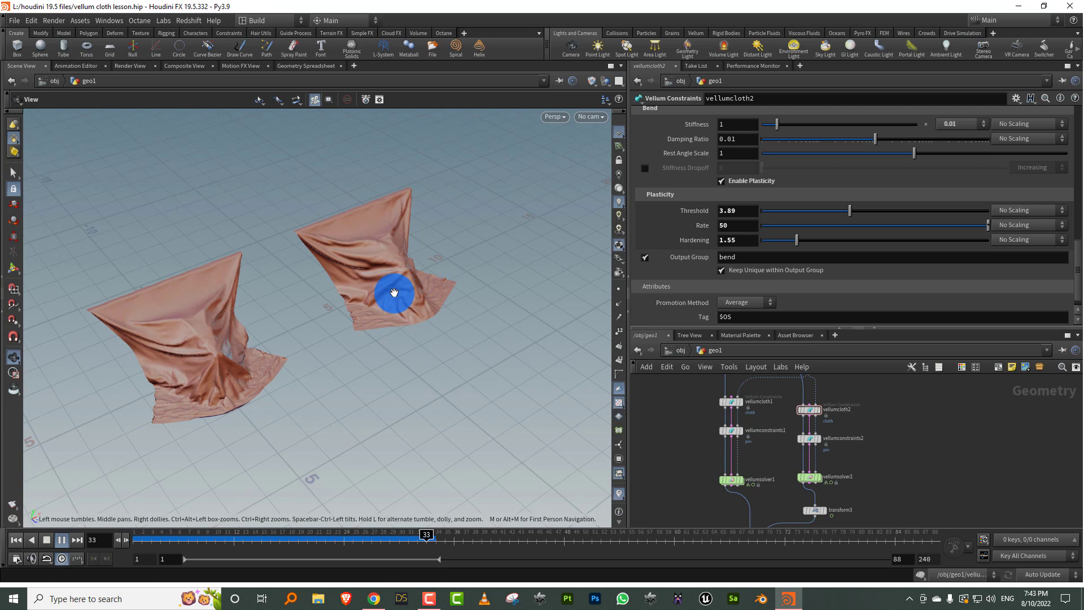
- Compare the folds of both cloths up close, and check the viewport's material display options
right_click_drag(401, 255, 475, 219)
left_click_drag(443, 272, 508, 279)
key("d")
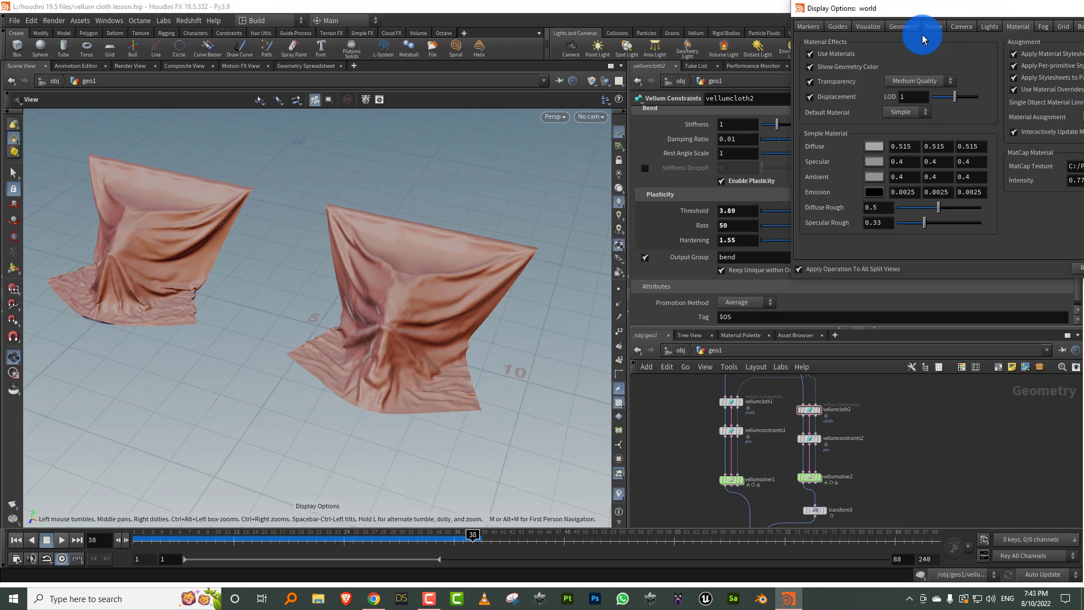
left_click_drag(912, 5, 475, 121)
left_click(688, 415)
mouse_move(347, 309)
left_mouse_down()
mouse_move(415, 284)
mouse_move(387, 290)
mouse_move(435, 262)
mouse_move(431, 283)
mouse_move(456, 320)
left_mouse_up()
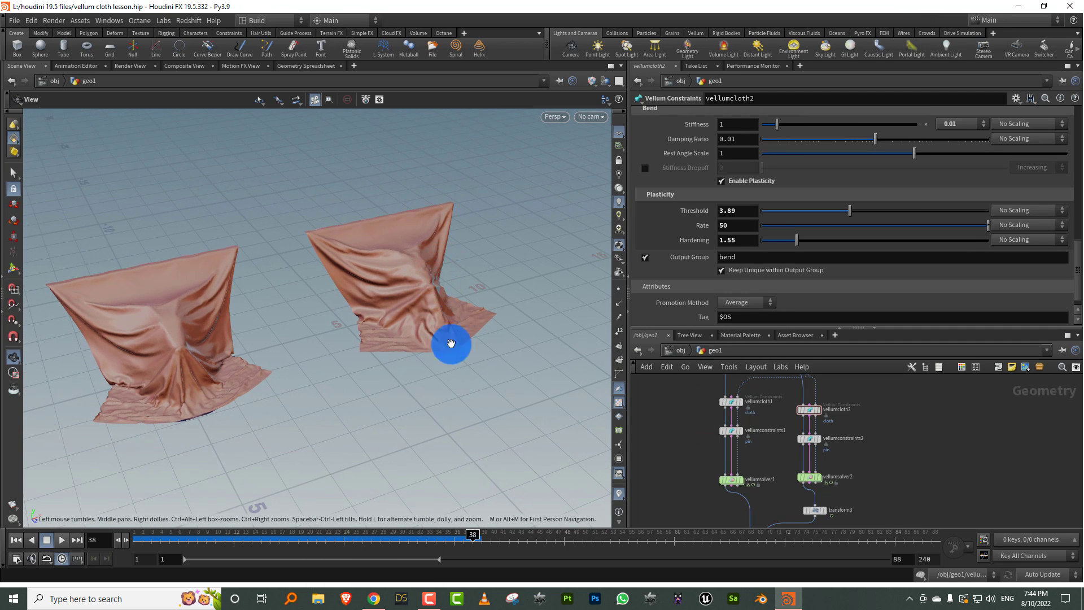
- Switch to Chrome to view the v1.0 release page of the nidorx/matcaps repository, and return to Houdini
left_click(375, 598)
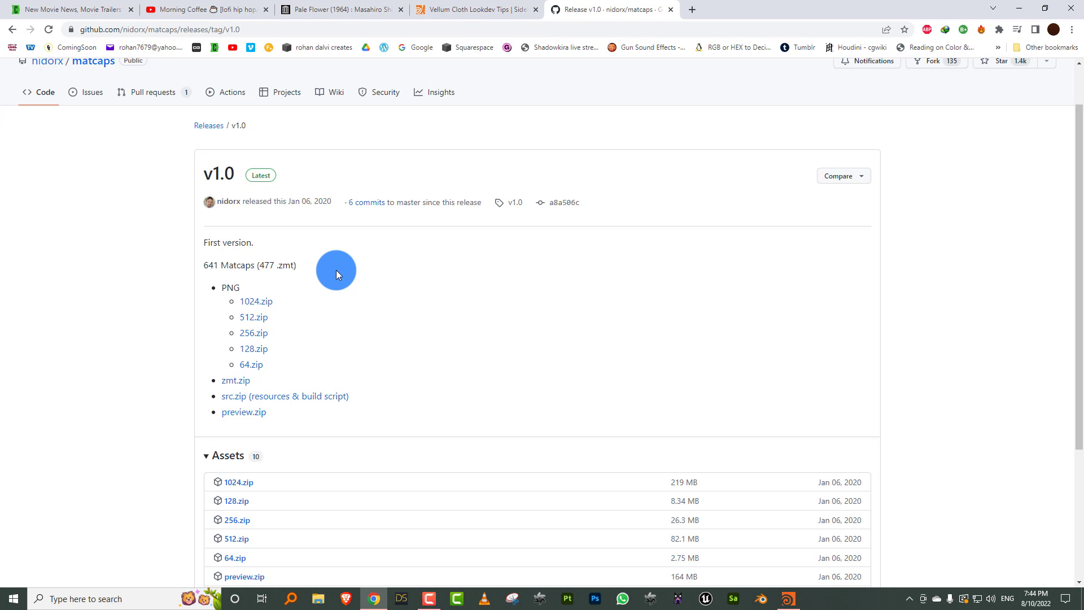
left_click(1026, 7)
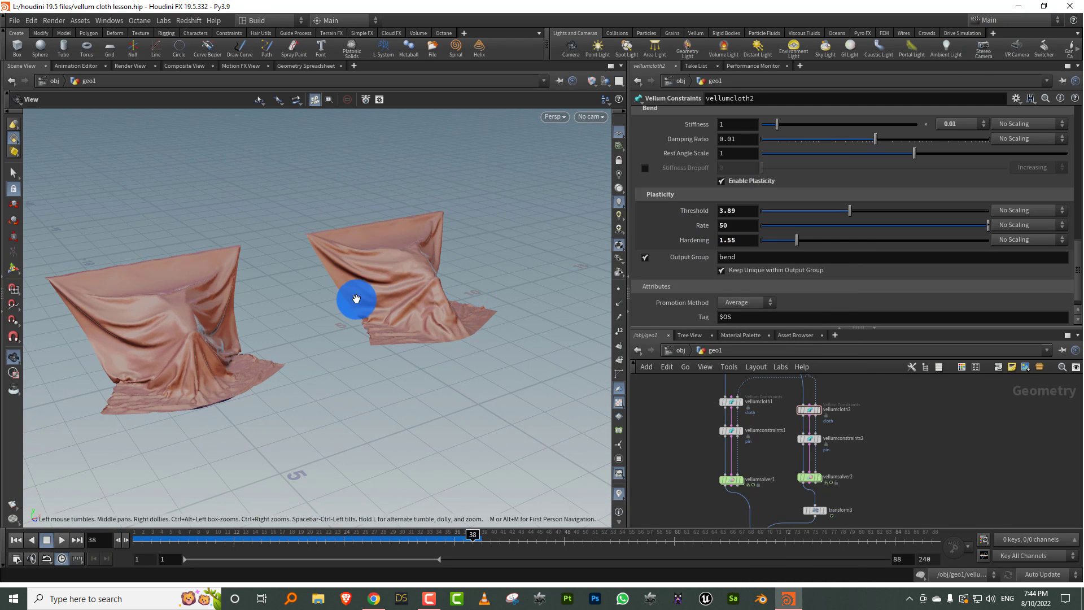
- Set the viewport shading to MatCap Shaded, and open the MatCap Texture file selection to inspect its folder path
left_click_drag(342, 296, 426, 286)
scroll(357, 300, "up", 2)
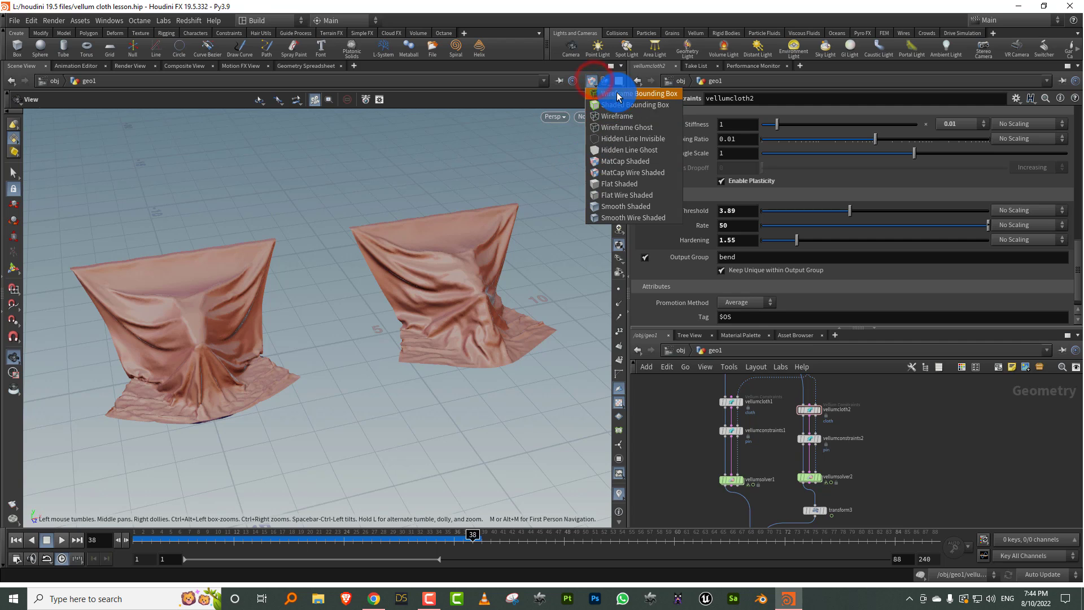
left_click(623, 163)
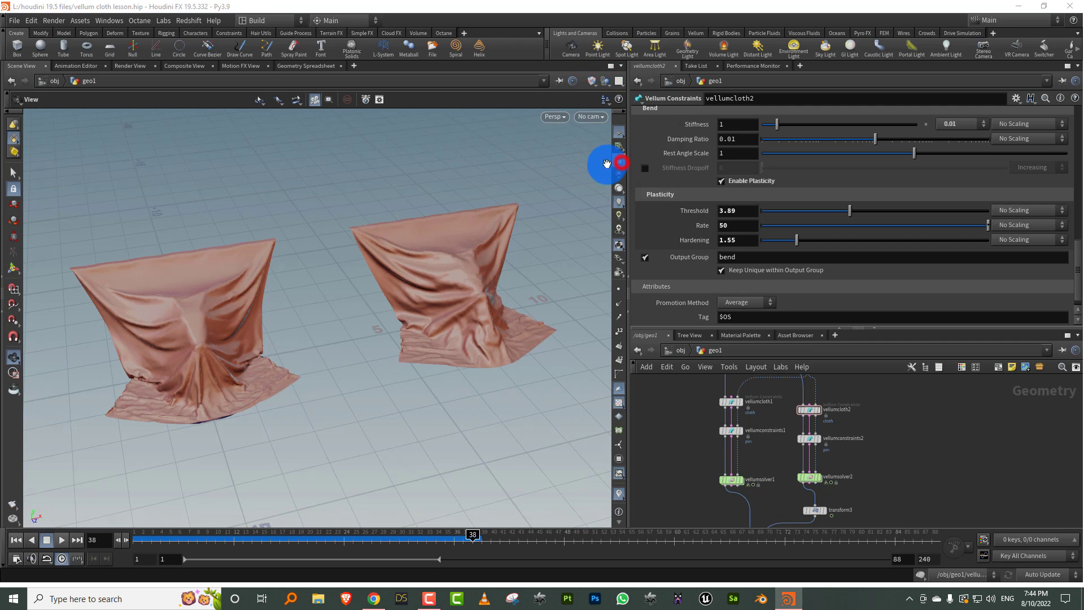
key("d")
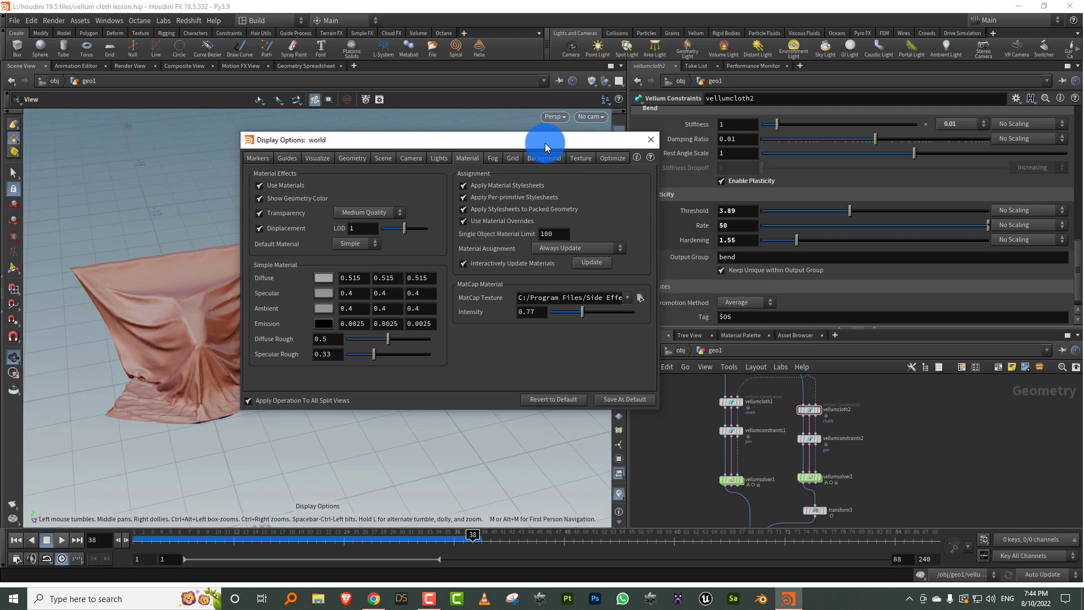
left_click_drag(551, 146, 674, 137)
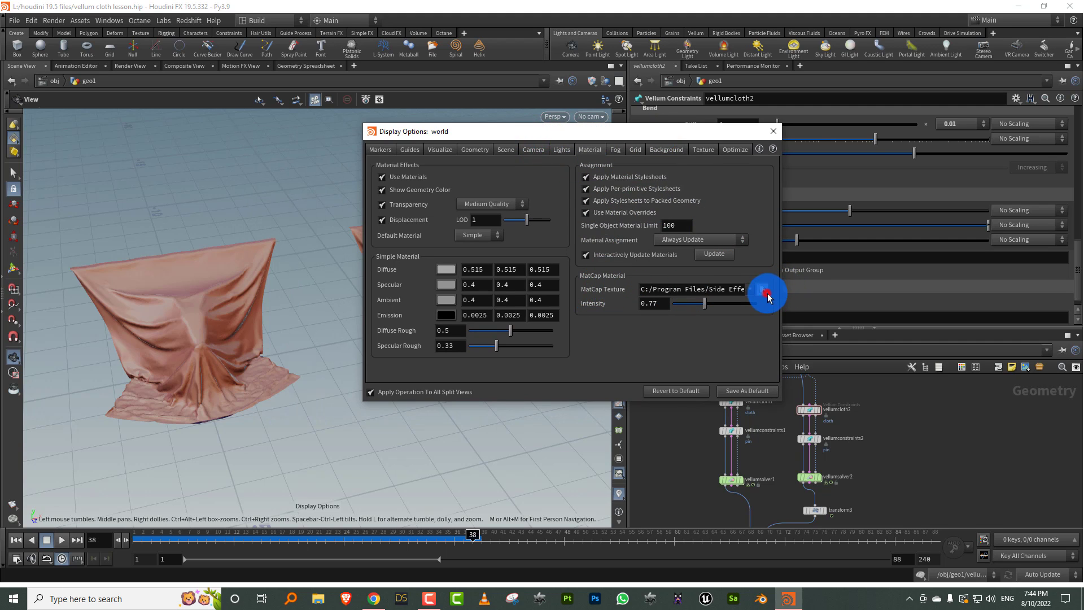
left_click(764, 291)
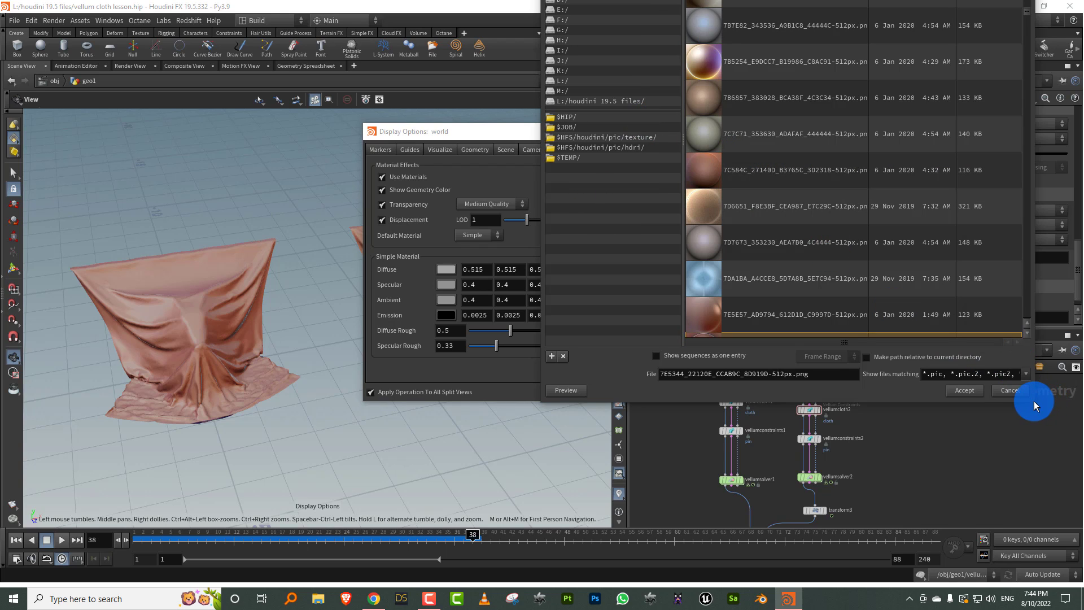
left_click_drag(1035, 405, 1041, 448)
left_click(756, 26)
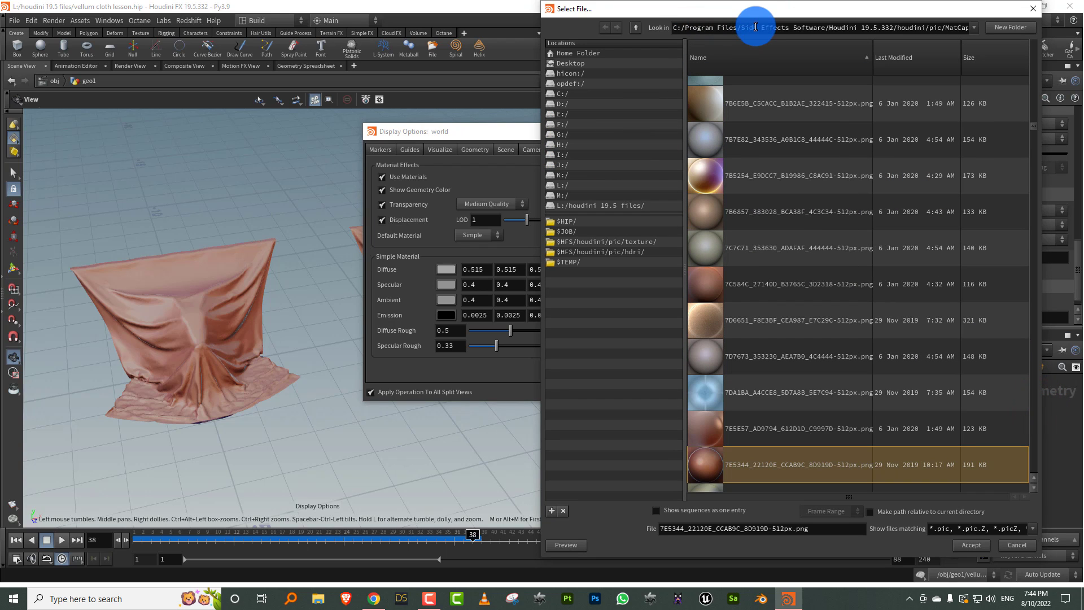
left_click_drag(757, 28, 986, 30)
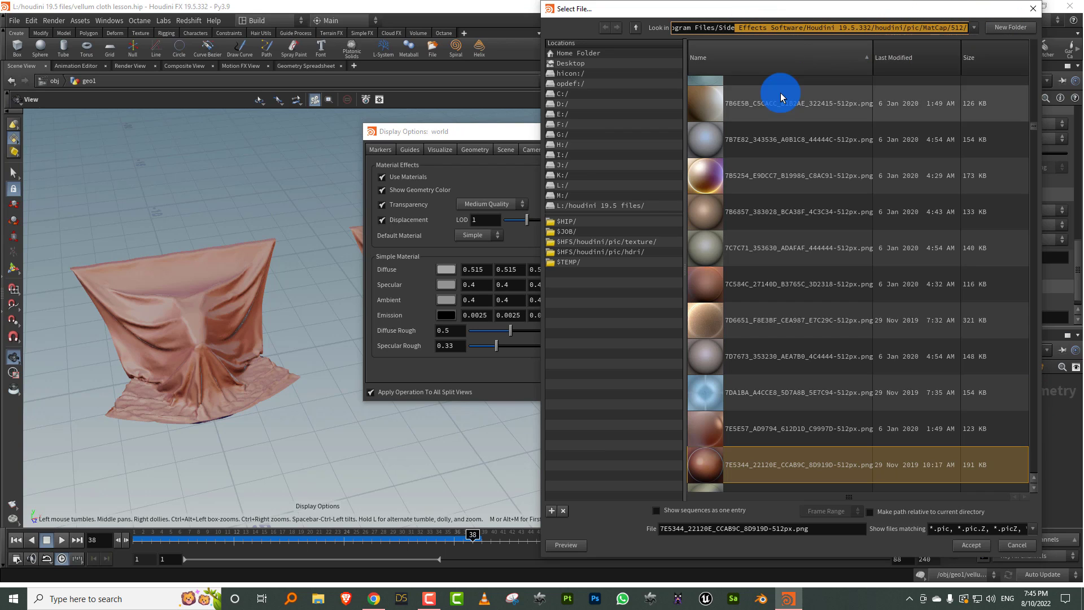
- Load OilClay.pic from the parent MatCap folder as the MatCap texture, and inspect both cloths with it
left_click(635, 28)
left_click(758, 209)
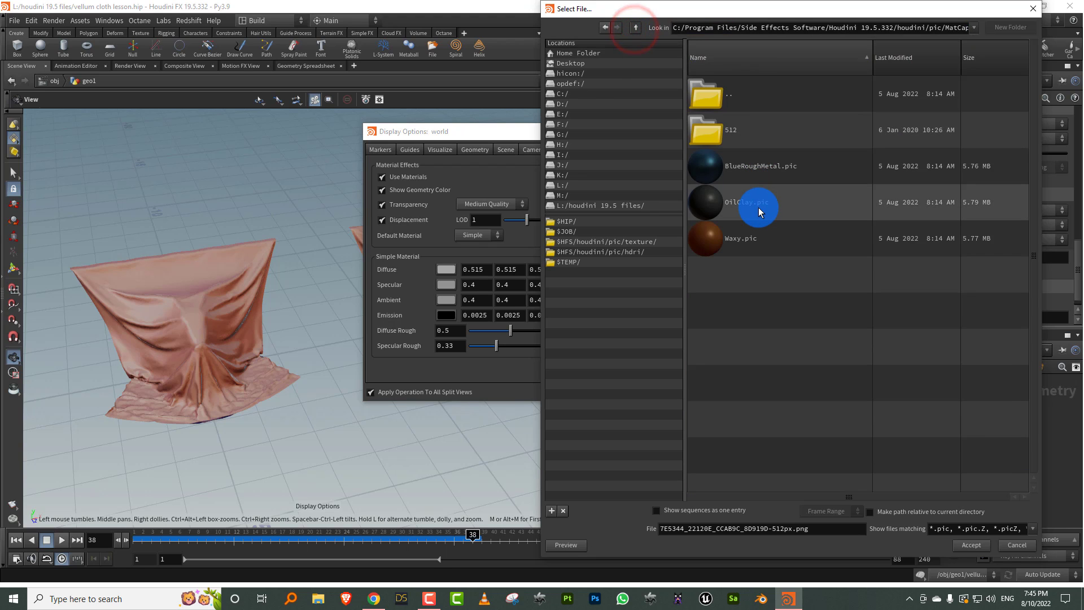
left_click(973, 546)
left_click_drag(402, 131, 470, 129)
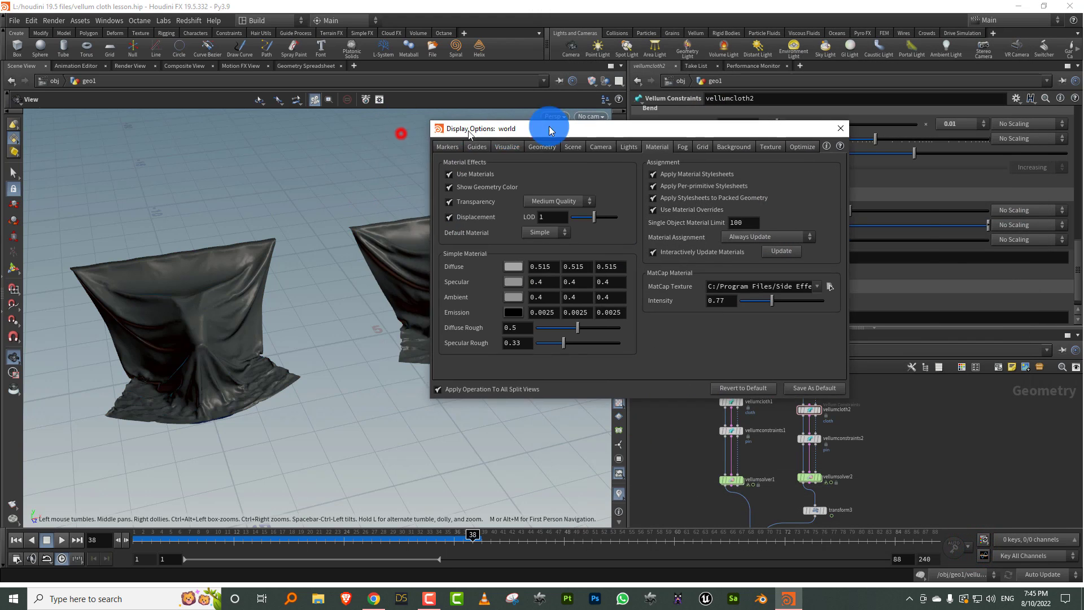
left_click_drag(551, 130, 762, 108)
left_click_drag(484, 245, 565, 238)
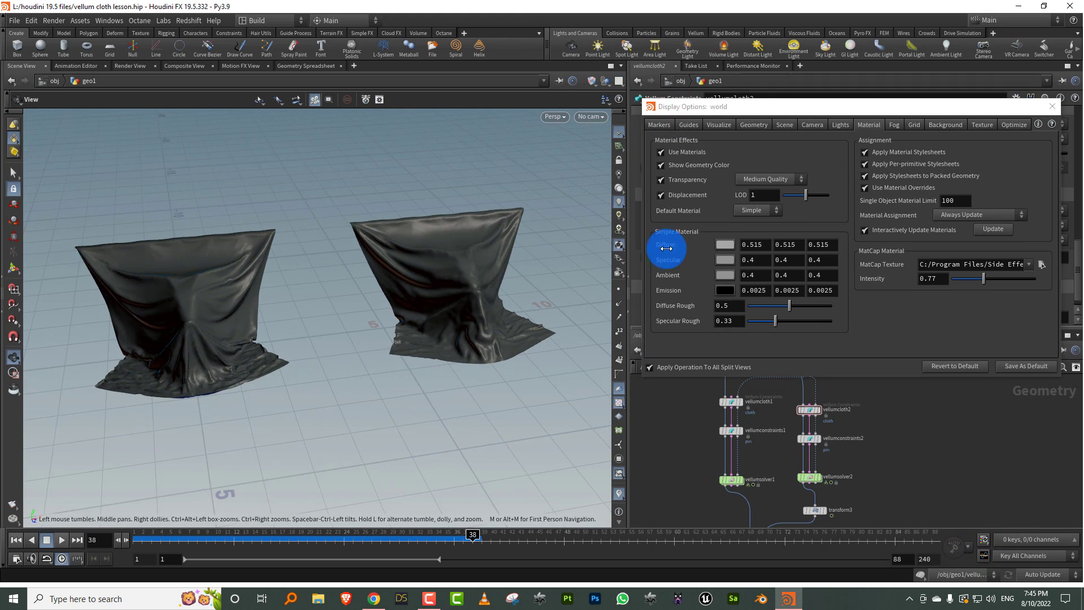
- Change the MatCap texture to BlueRoughMetal.pic and inspect both cloths with it
left_click(1042, 264)
left_click(770, 170)
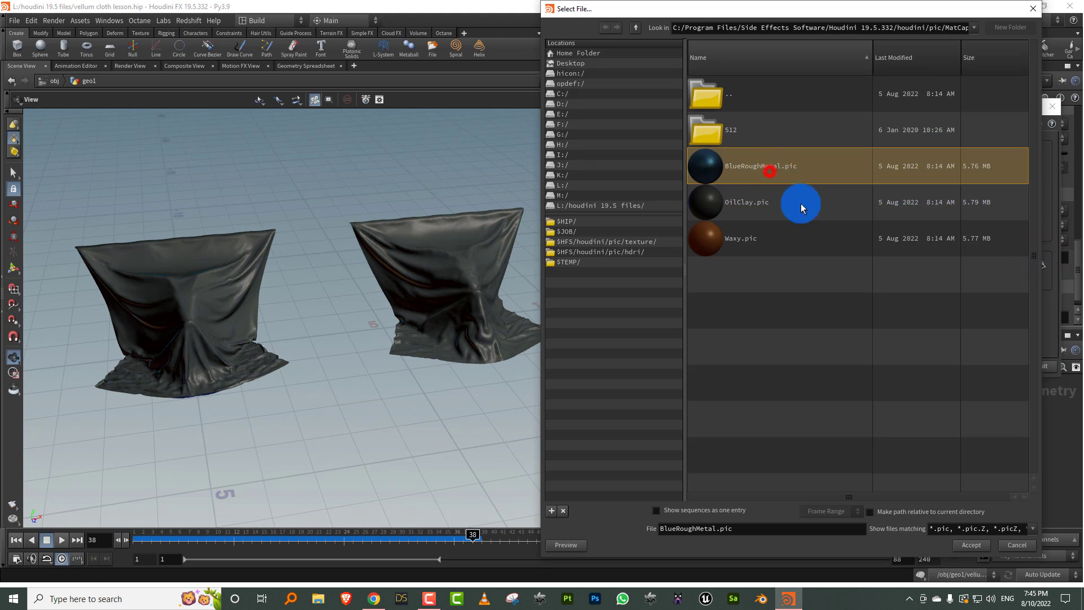
left_click(971, 547)
mouse_move(433, 331)
left_mouse_down()
mouse_move(448, 343)
mouse_move(443, 322)
left_mouse_up()
- Change the MatCap texture to Waxy.pic, close the display options and inspect both cloths
left_click(1042, 265)
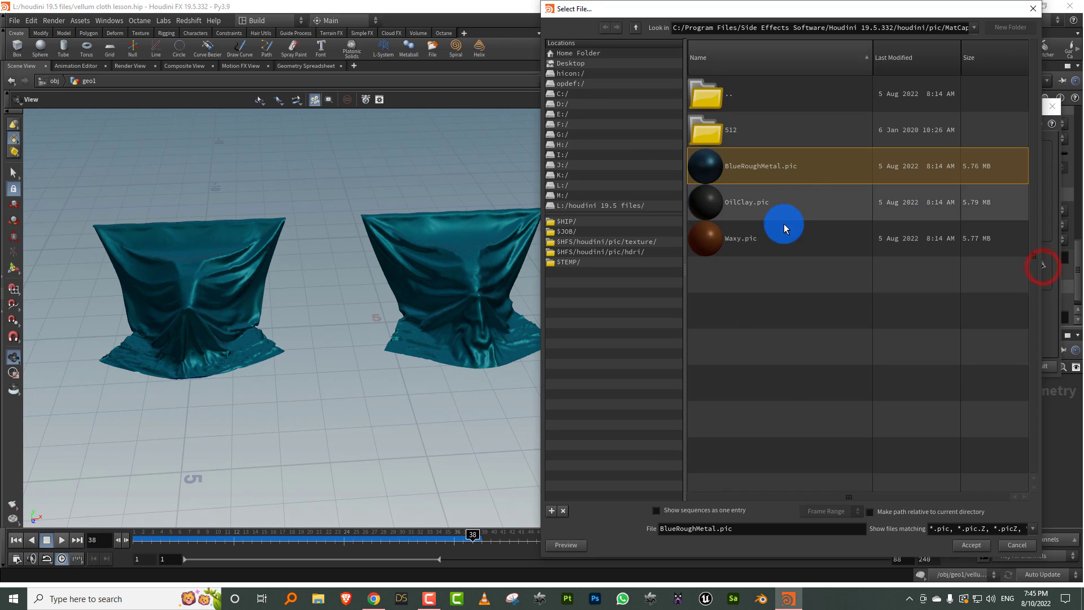
left_click(762, 247)
left_click(964, 545)
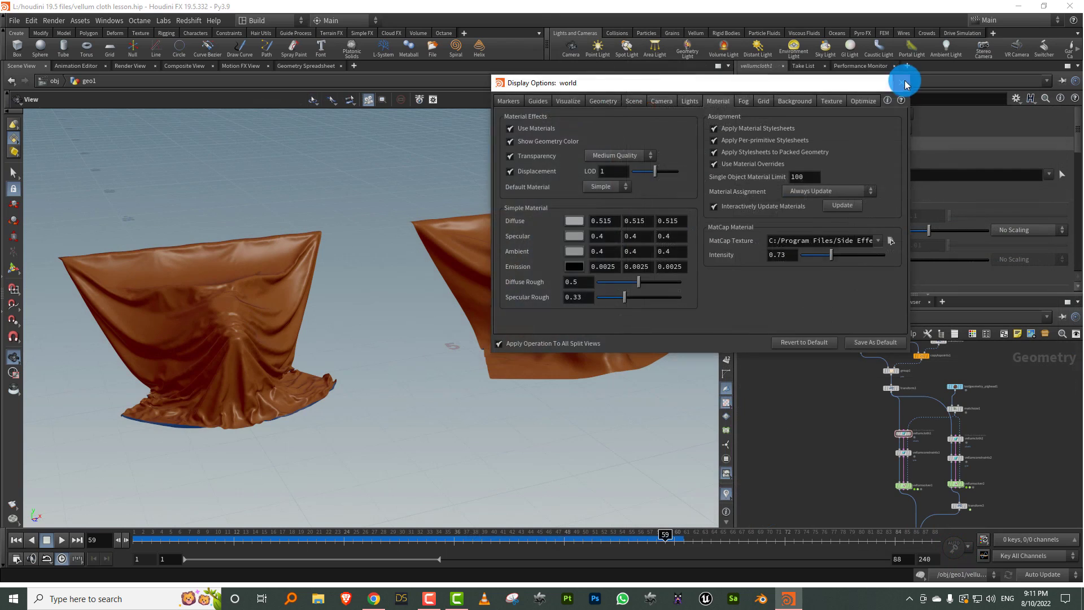
left_click(905, 84)
left_click_drag(491, 283, 501, 287)
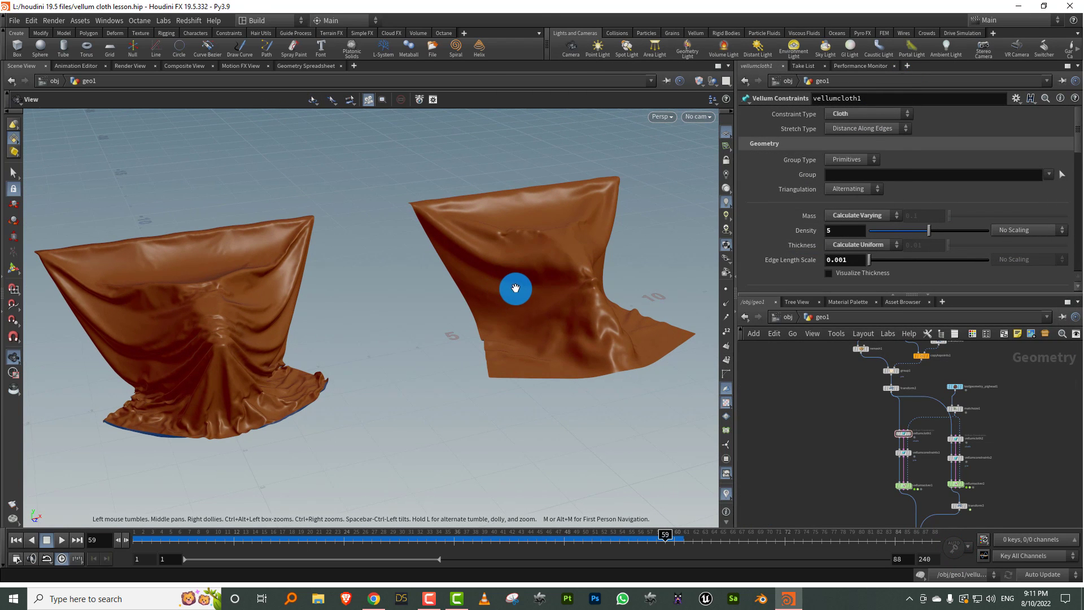
- Open the 512 folder when choosing the MatCap texture, and show its files with image thumbnails
key("d")
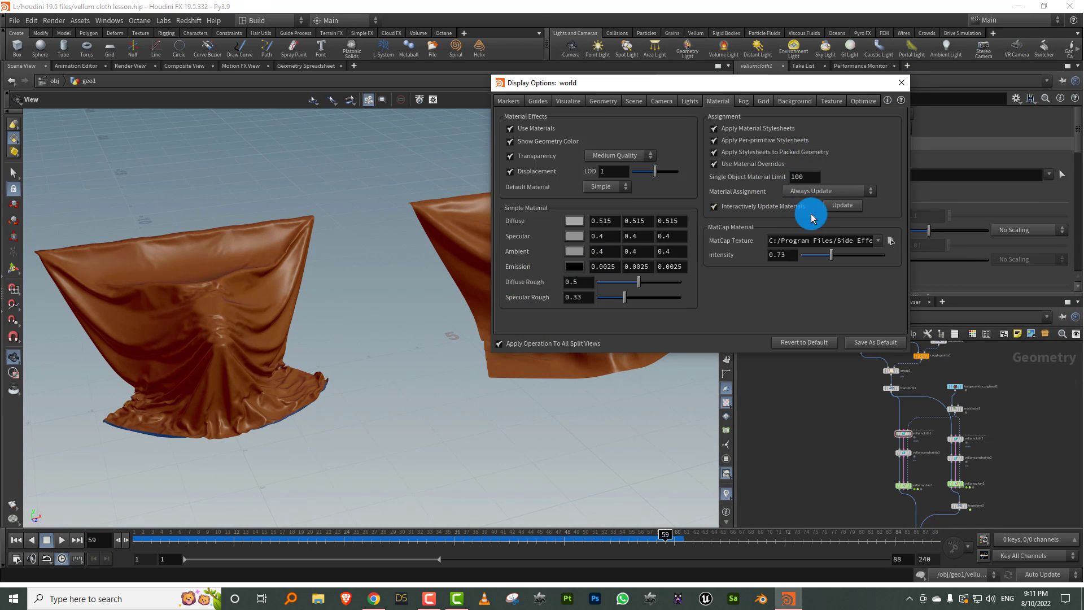
left_click(892, 243)
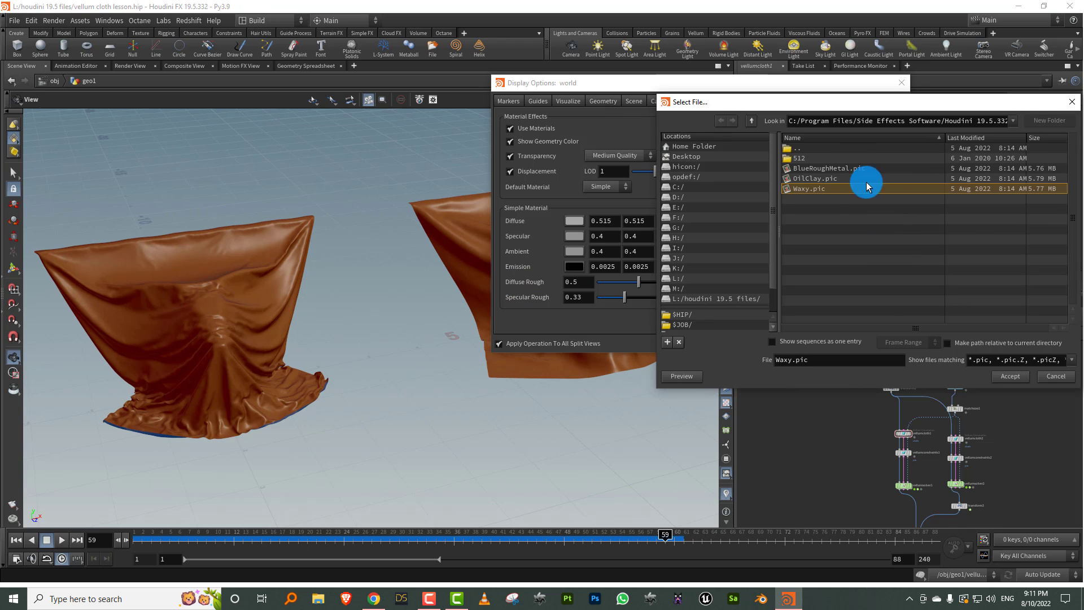
double_click(804, 161)
left_click_drag(841, 102, 775, 105)
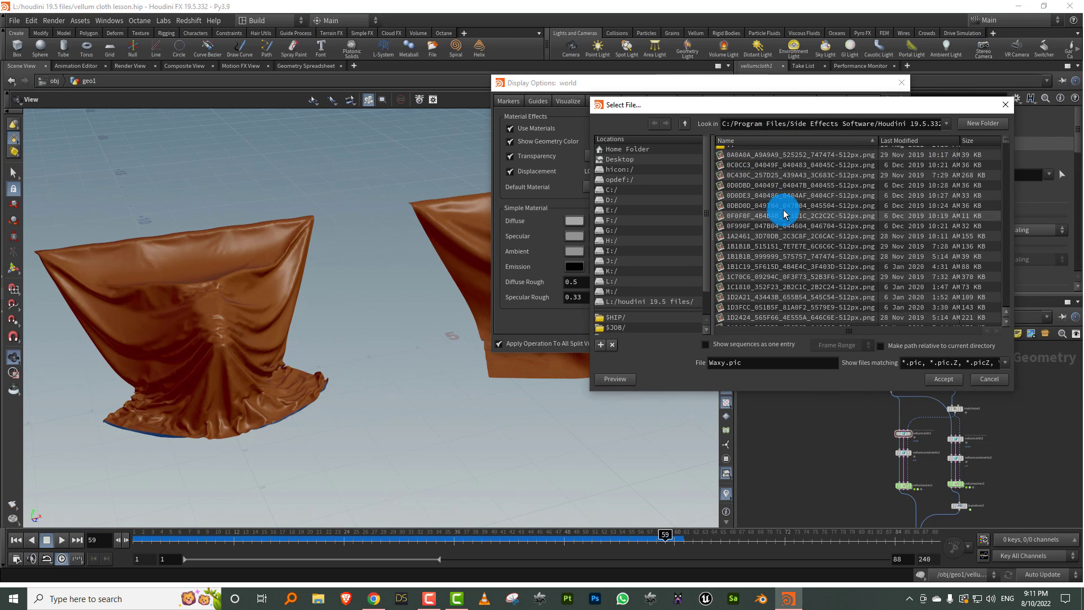
right_click(784, 213)
left_click(801, 233)
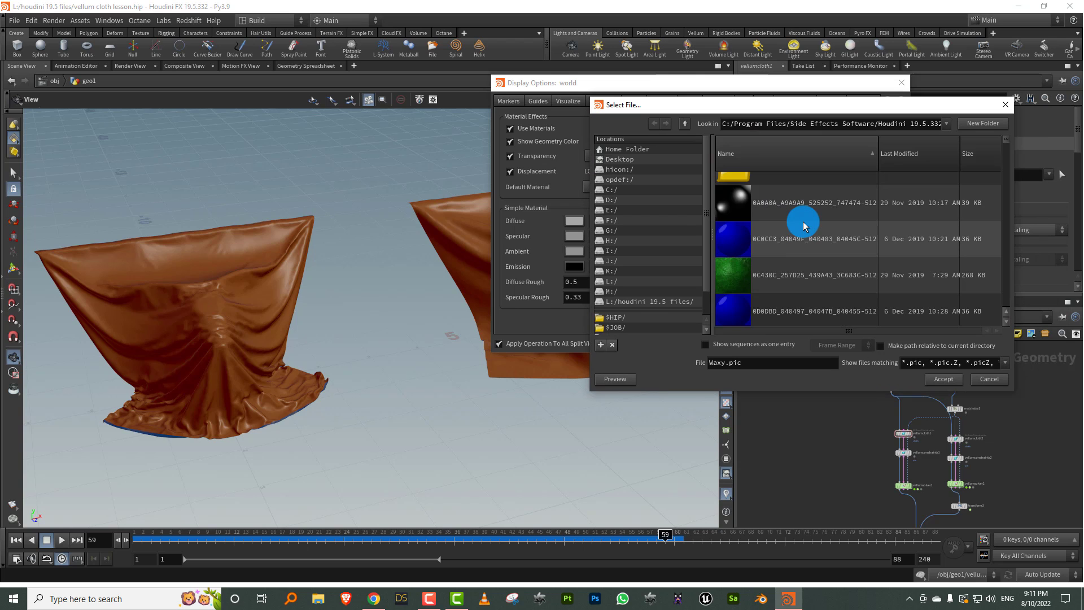
- Apply 0A0A0A_A9A9A9_525252_747474-512px.png as the MatCap texture and inspect the cloth's glossy shading
left_click(801, 210)
left_click(947, 380)
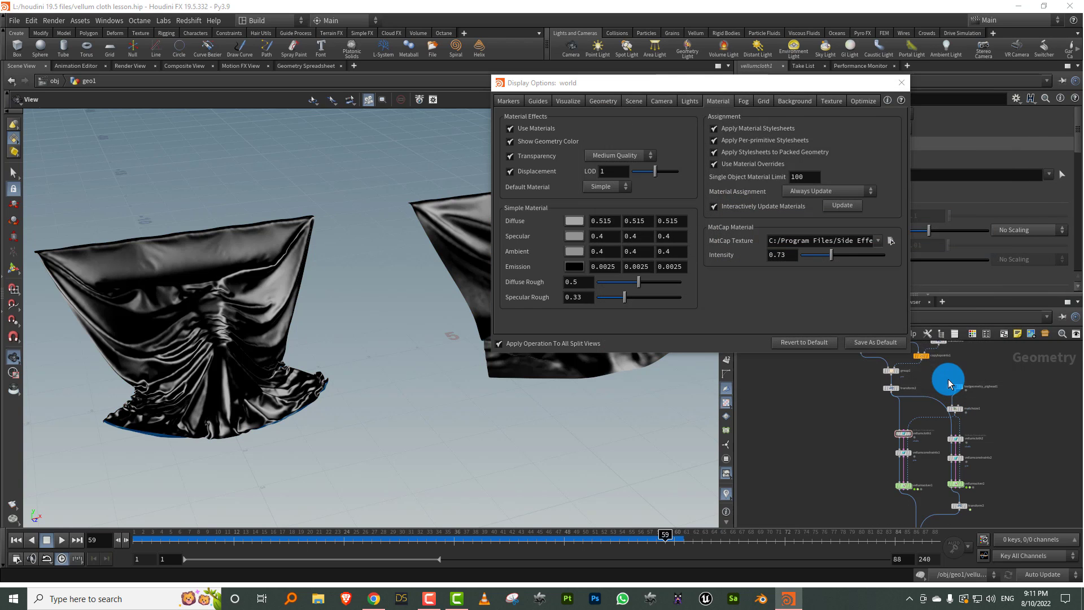
left_click_drag(212, 317, 206, 311)
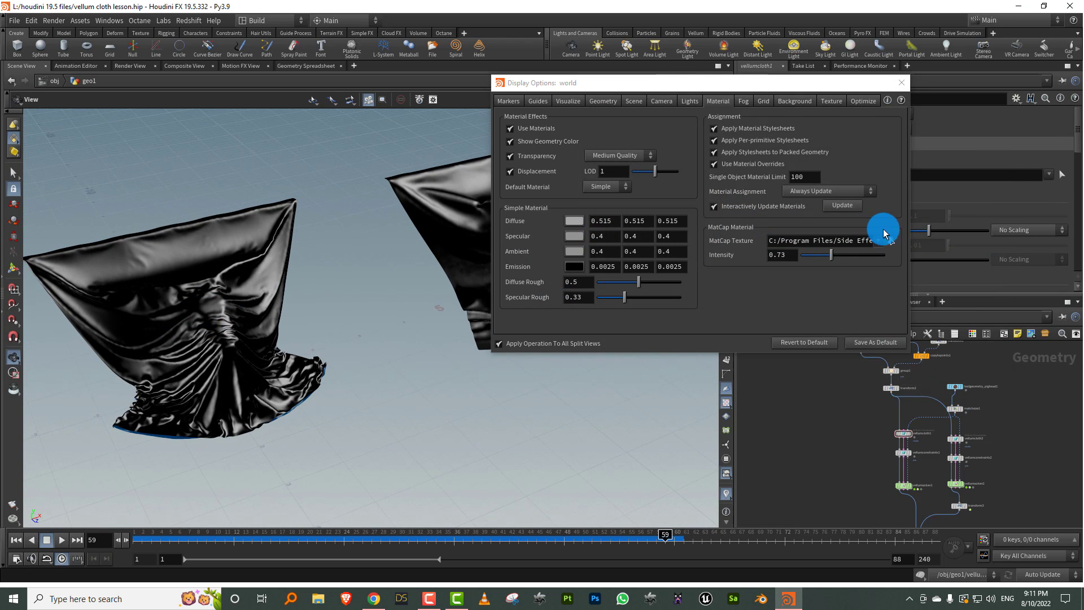
- Change the MatCap texture to the green 0F990F_047B04_044604_046704-512px.png
left_click(891, 242)
scroll(786, 223, "down", 3)
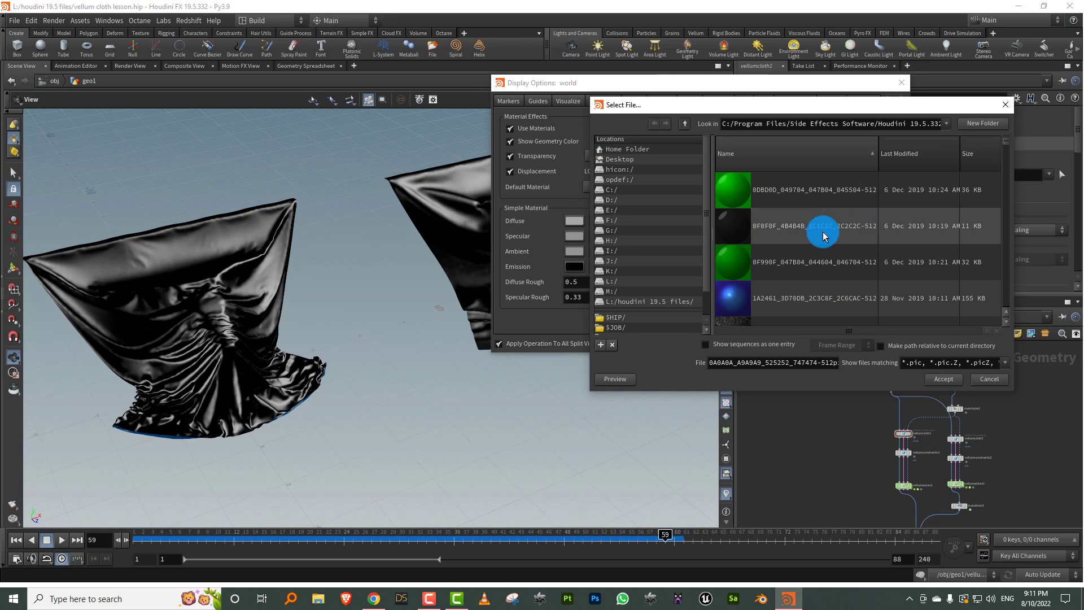
left_click(789, 262)
left_click(951, 380)
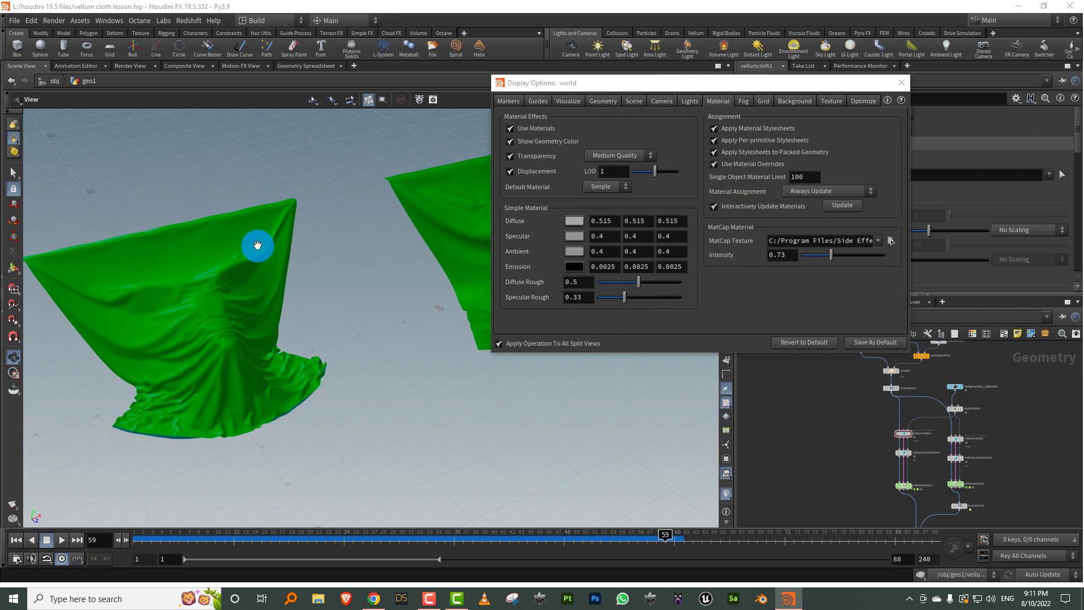
- Change the MatCap texture to 1B1B1B_999999_575757_747474-512px.png and inspect the cloth from another angle
left_click(885, 246)
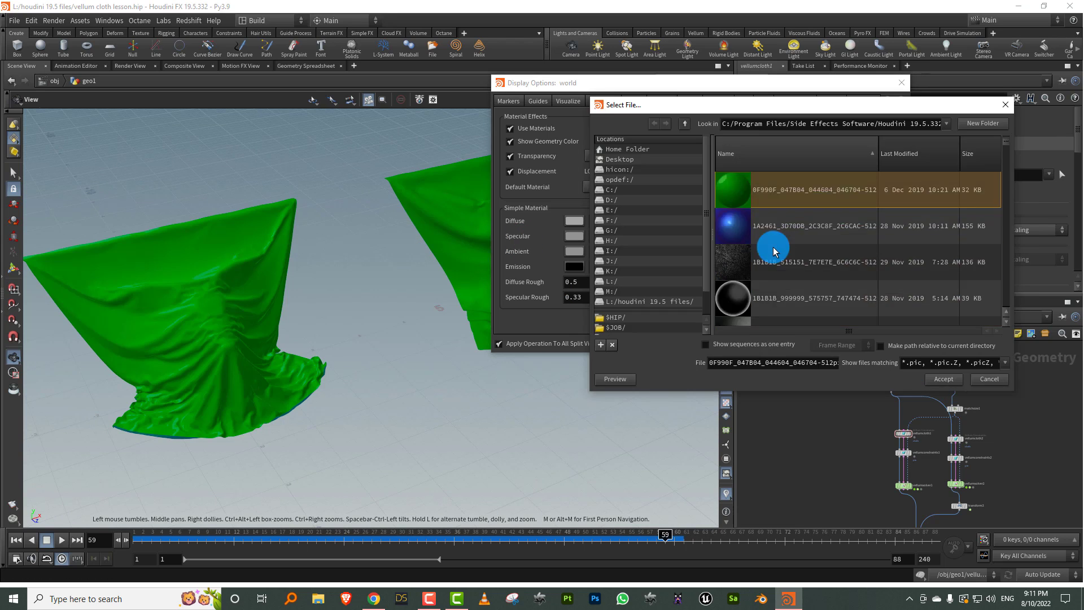
scroll(770, 241, "up", 3)
left_click(770, 237)
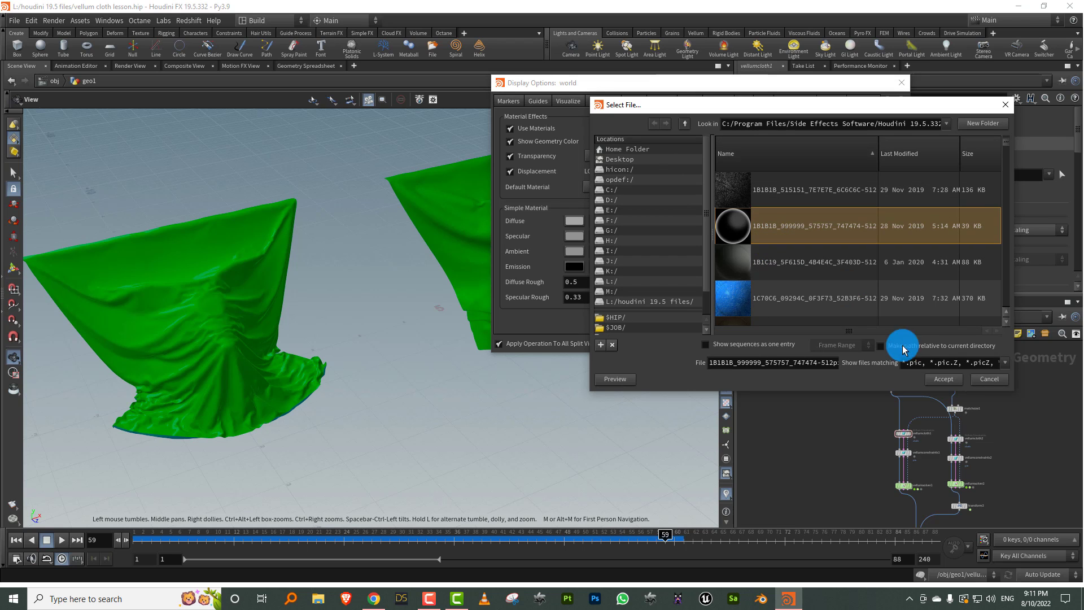
left_click(946, 379)
left_click_drag(268, 297, 317, 269)
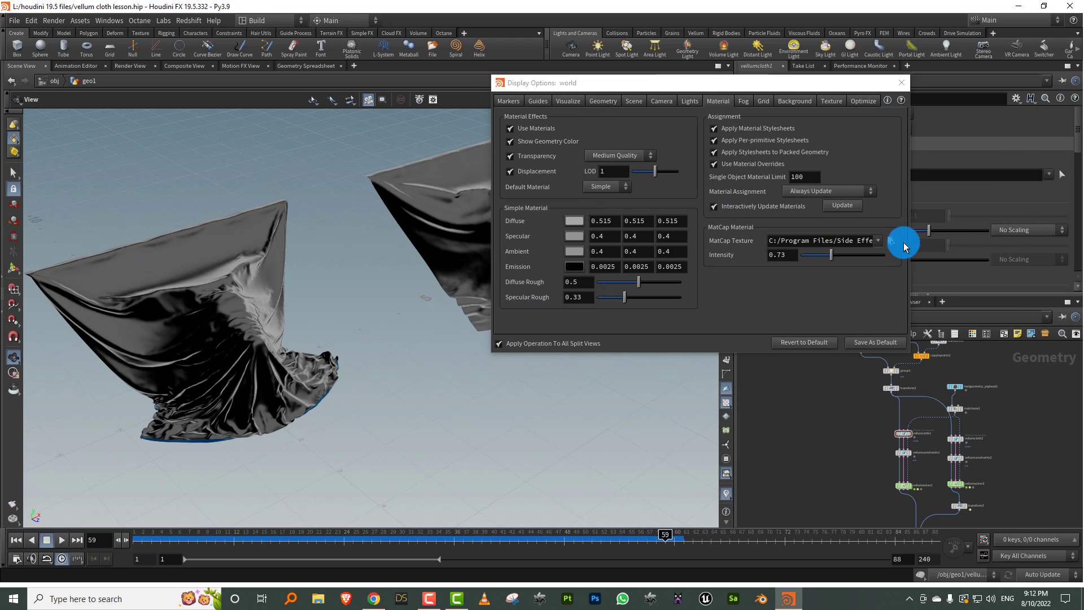
- Change the MatCap texture to 2A2D21_555742_898974_6C745B-512px.png and inspect the cloth from the front
left_click(891, 241)
scroll(845, 253, "down", 5)
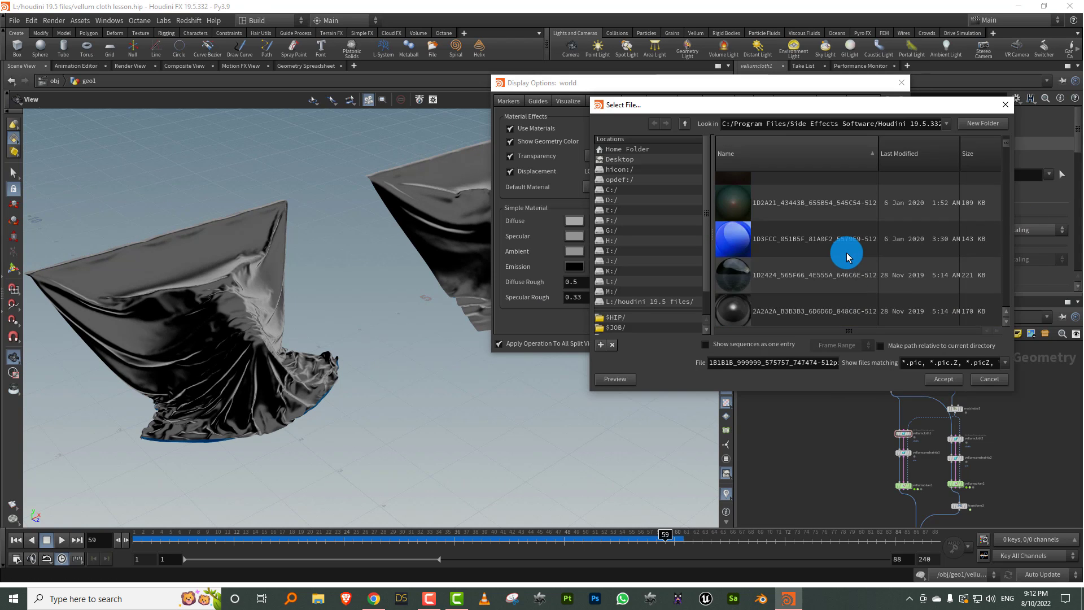
left_click_drag(764, 106, 712, 41)
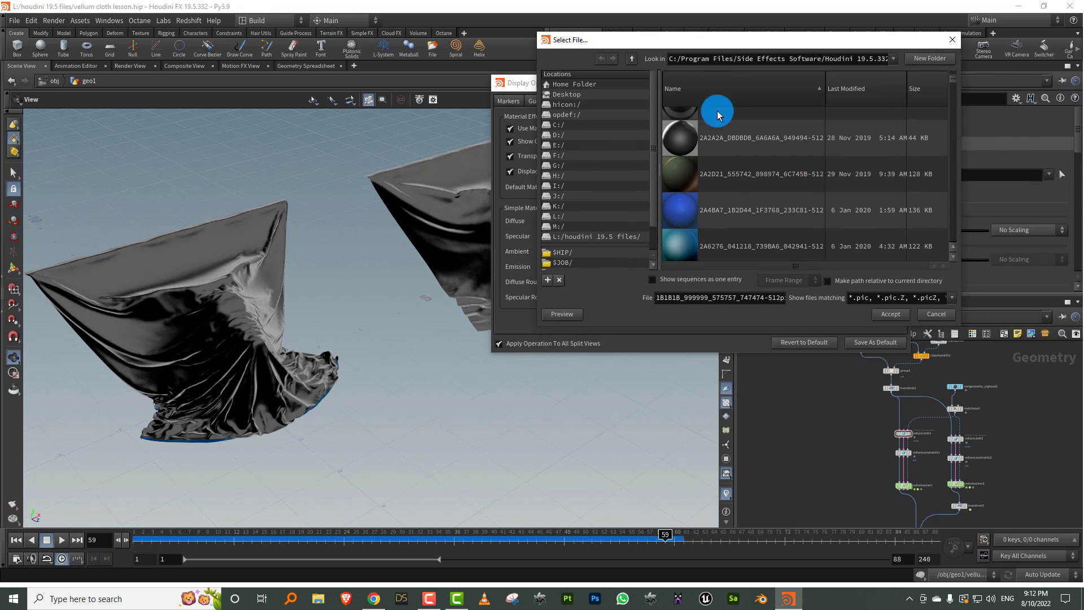
left_click(749, 175)
left_click(936, 326)
left_click(892, 315)
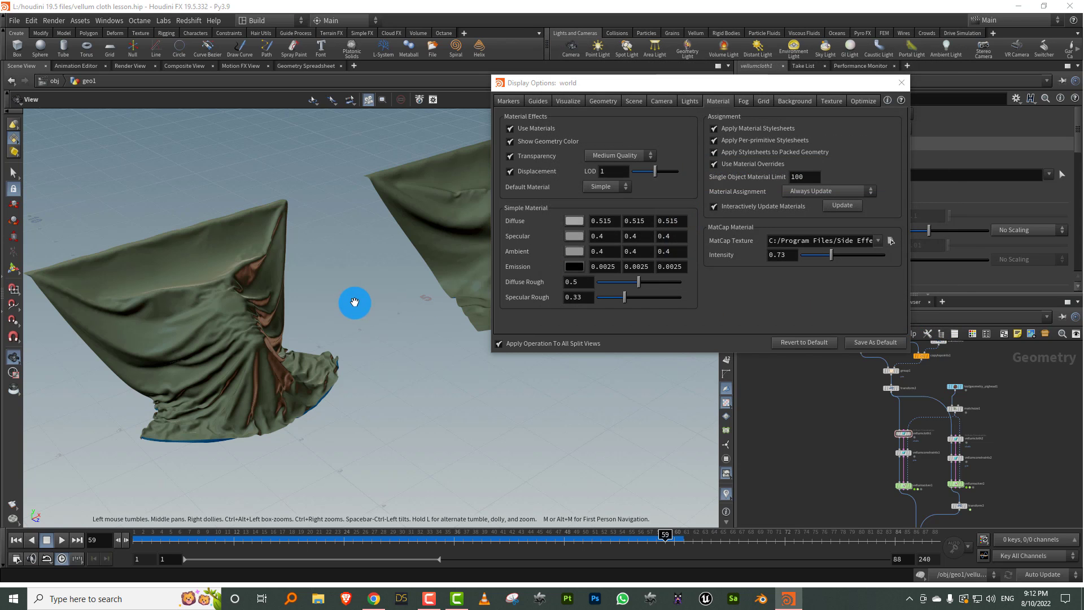
left_click_drag(412, 274, 463, 266)
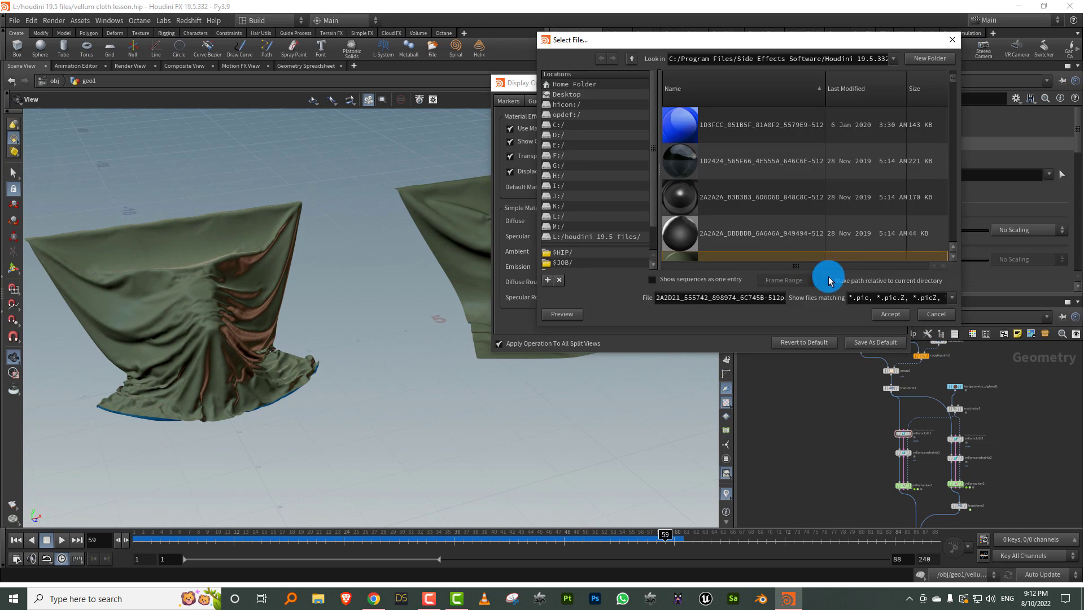
- Change the MatCap texture to a glossy orange-brown one and inspect the draped cloth from another angle
scroll(791, 171, "down", 2)
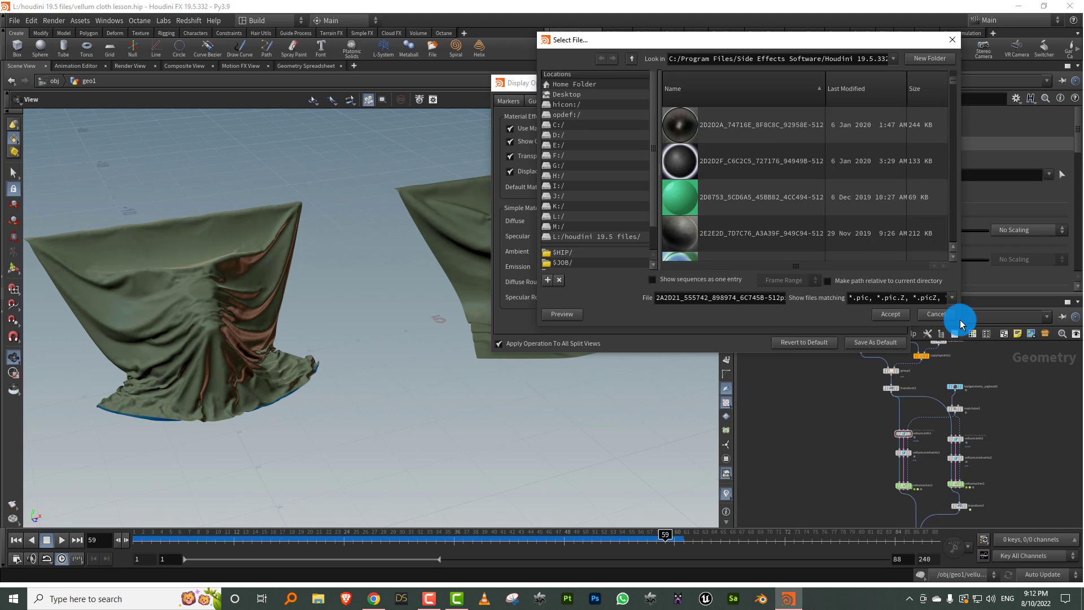
left_click_drag(960, 329, 991, 526)
scroll(865, 305, "down", 6)
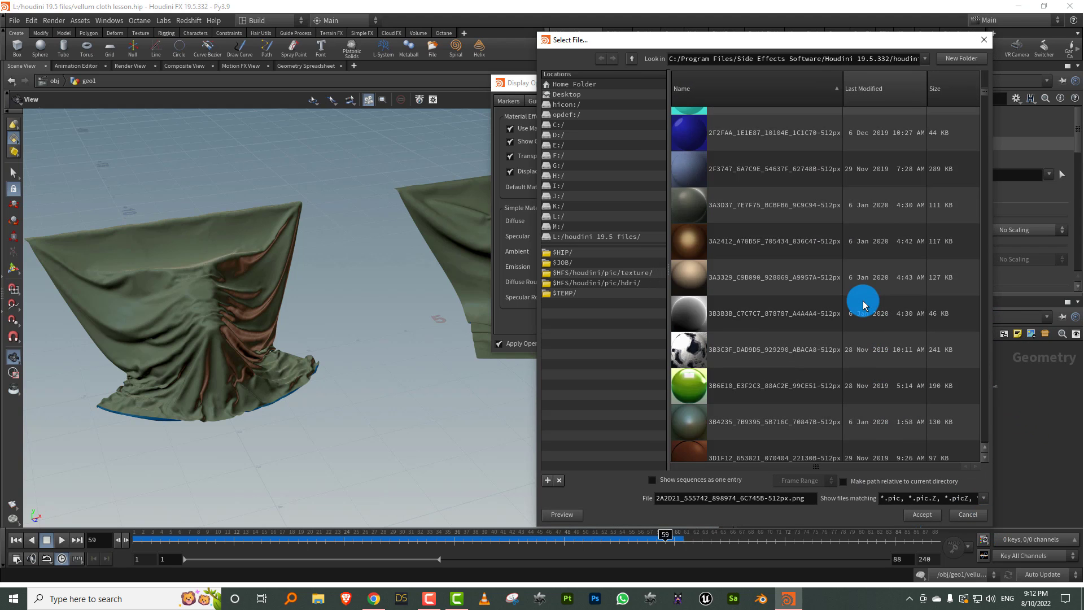
mouse_move(226, 335)
left_mouse_down()
mouse_move(254, 327)
mouse_move(275, 350)
left_mouse_up()
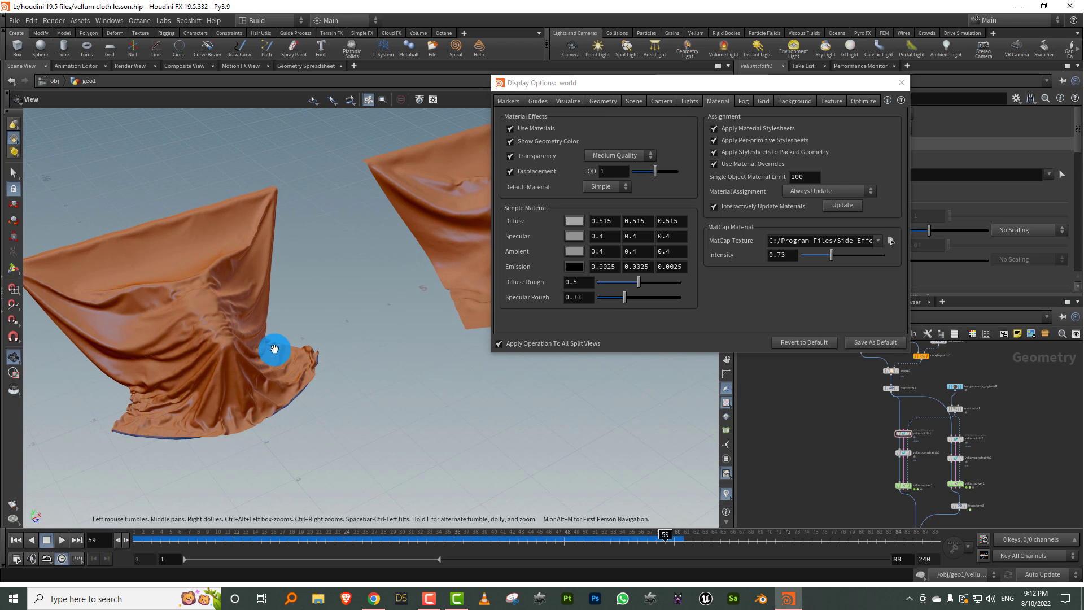
- Set the MatCap intensity to 0.88, close the display options and inspect both draped cloths from the front
left_click_drag(823, 82, 915, 85)
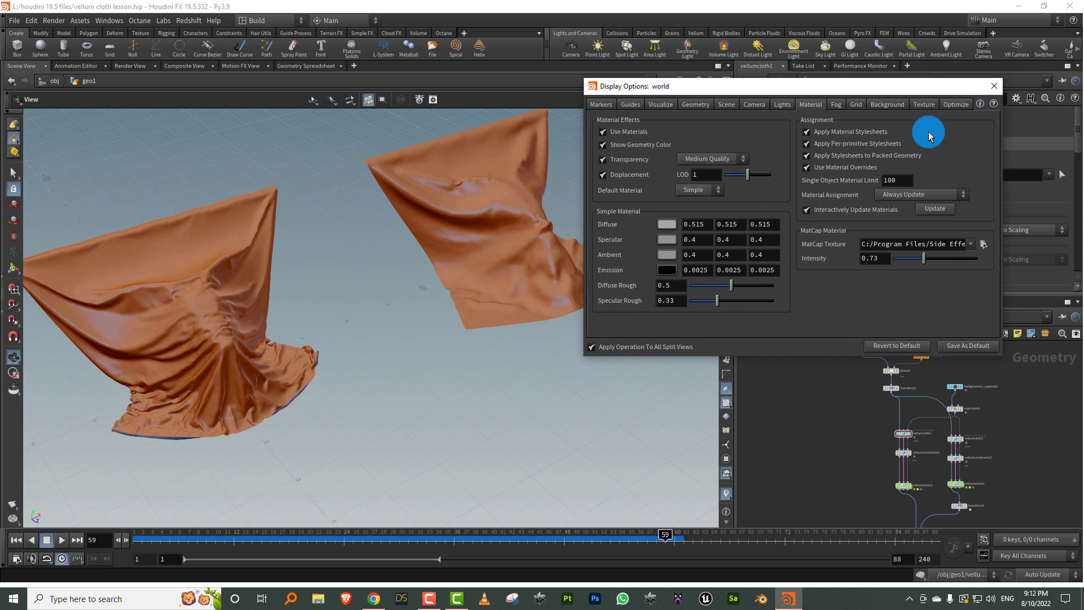
mouse_move(921, 260)
left_mouse_down()
mouse_move(906, 262)
mouse_move(930, 264)
left_mouse_up()
left_click(999, 92)
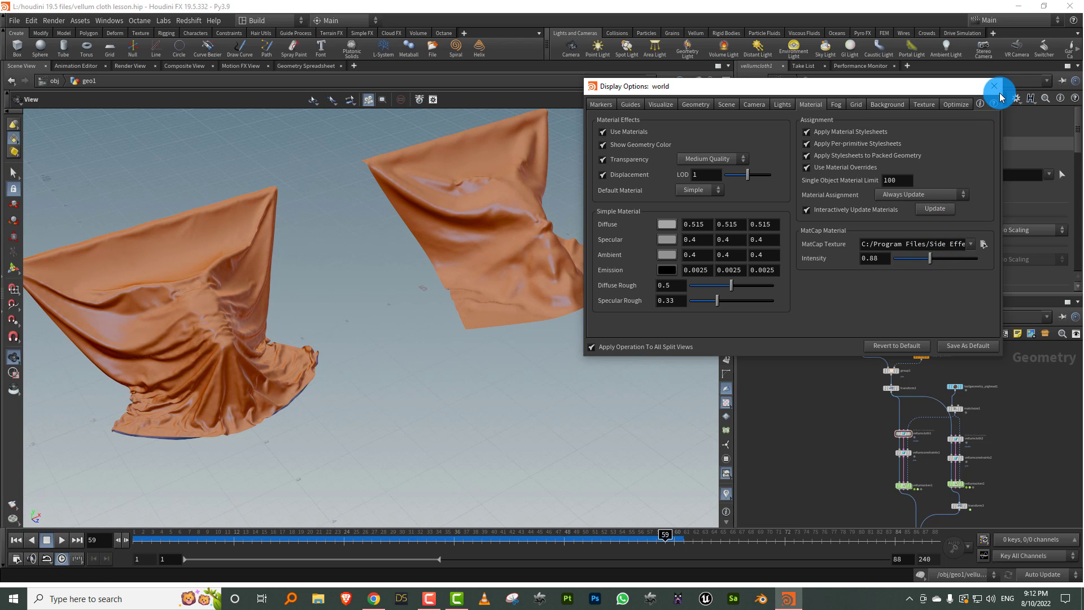
left_click_drag(497, 205, 620, 278)
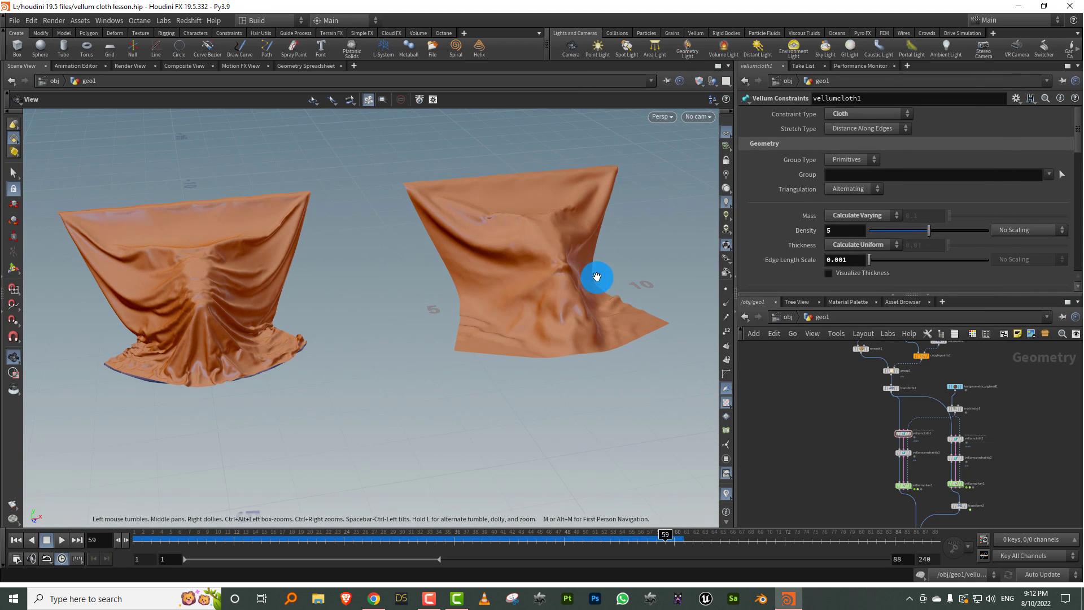
key("d")
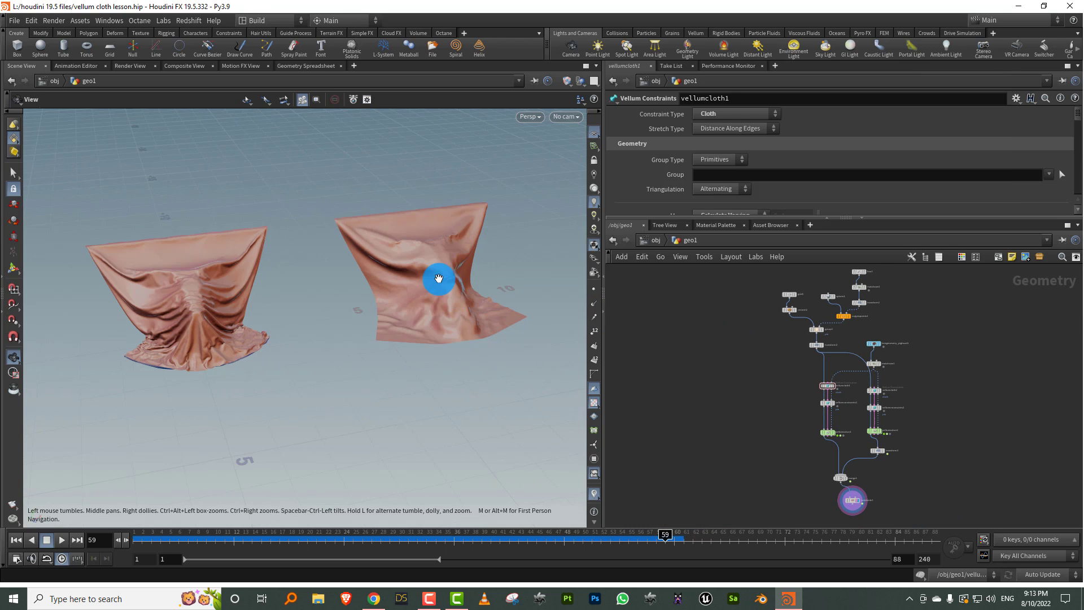
left_click_drag(438, 281, 439, 306)
- Examine the vellumcloth1 constraint settings, from density, thickness and drag through stretch and compression stiffness to bend
middle_click_drag(927, 300, 868, 320)
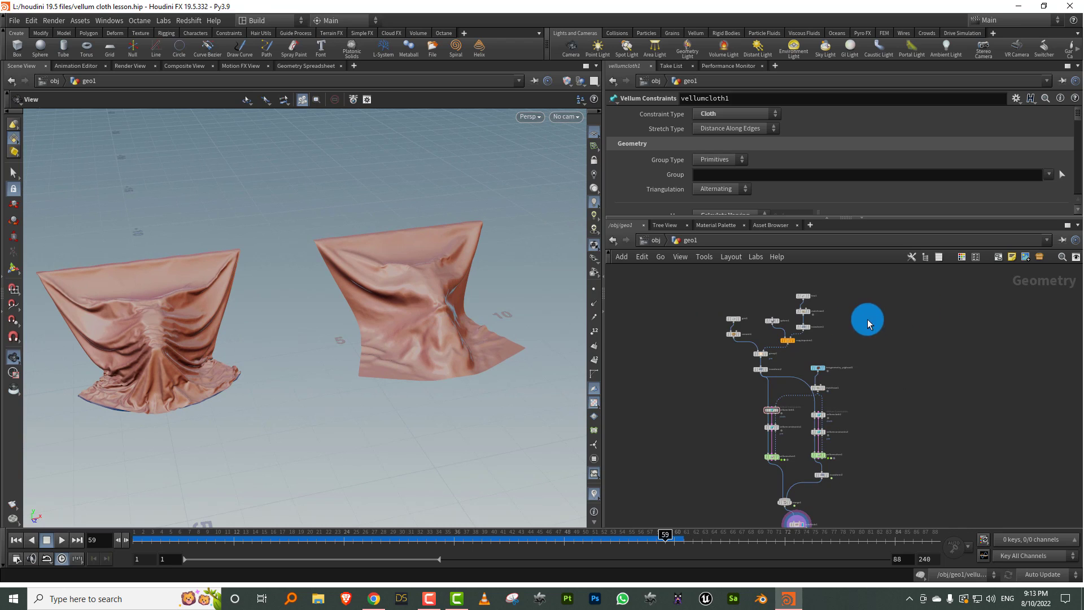
left_click_drag(853, 349, 800, 398)
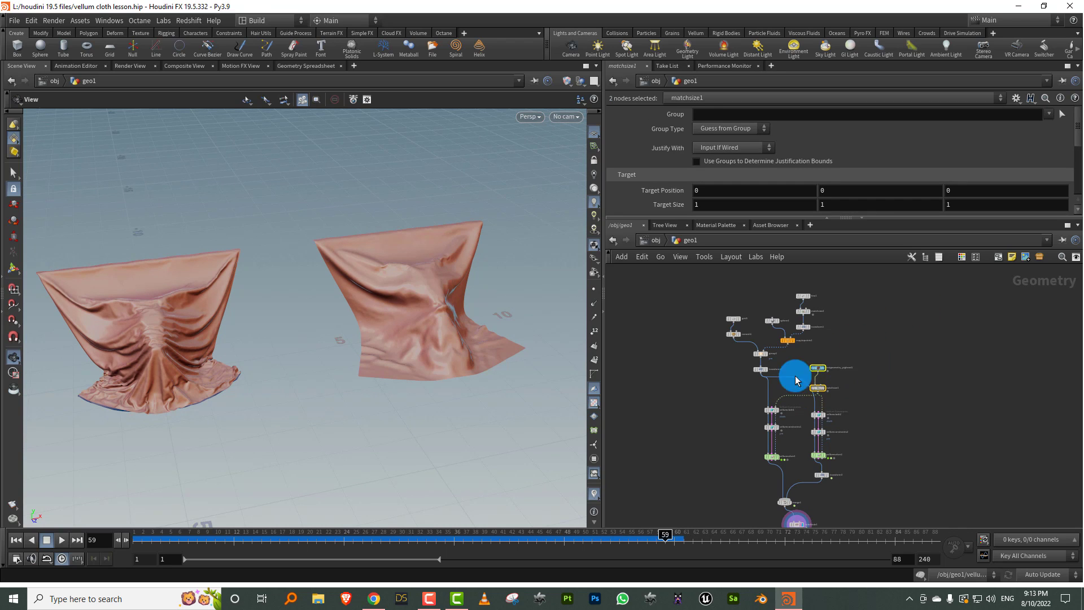
left_click(772, 410)
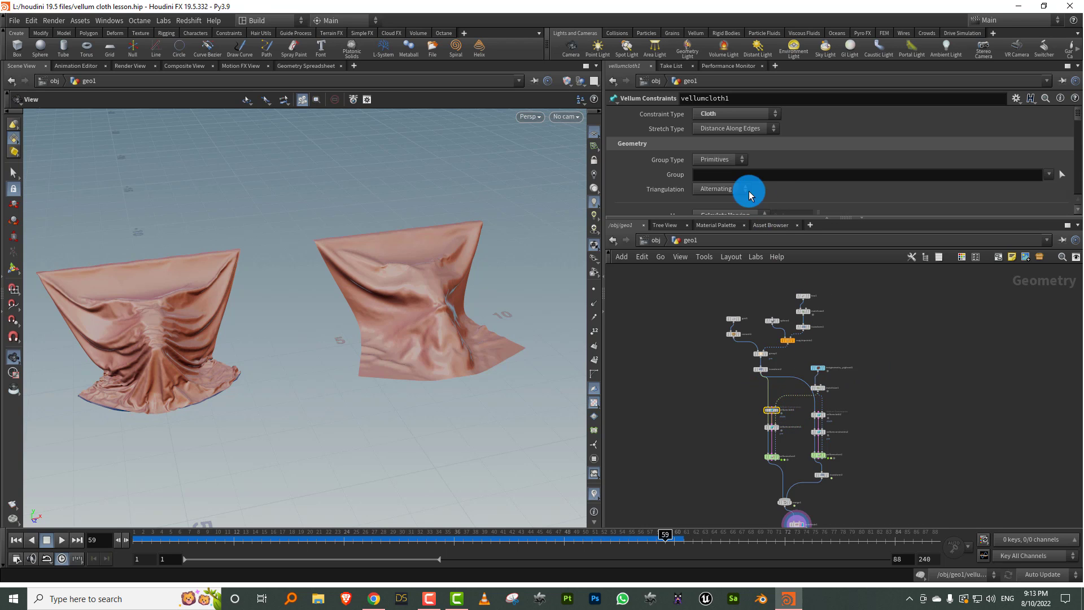
left_click_drag(772, 218, 772, 281)
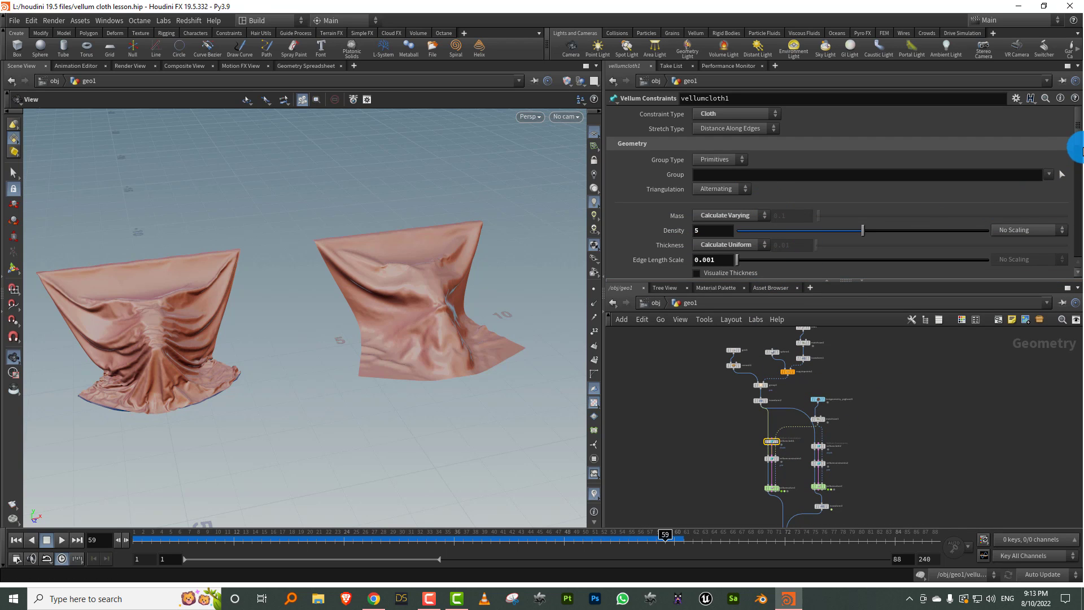
scroll(1079, 143, "down", 5)
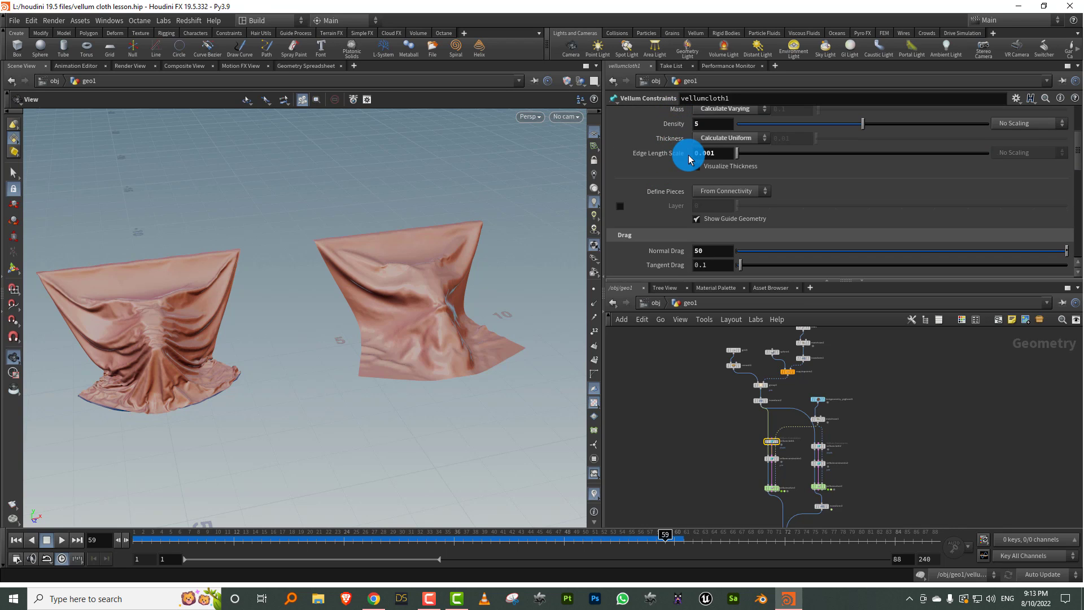
scroll(667, 245, "down", 8)
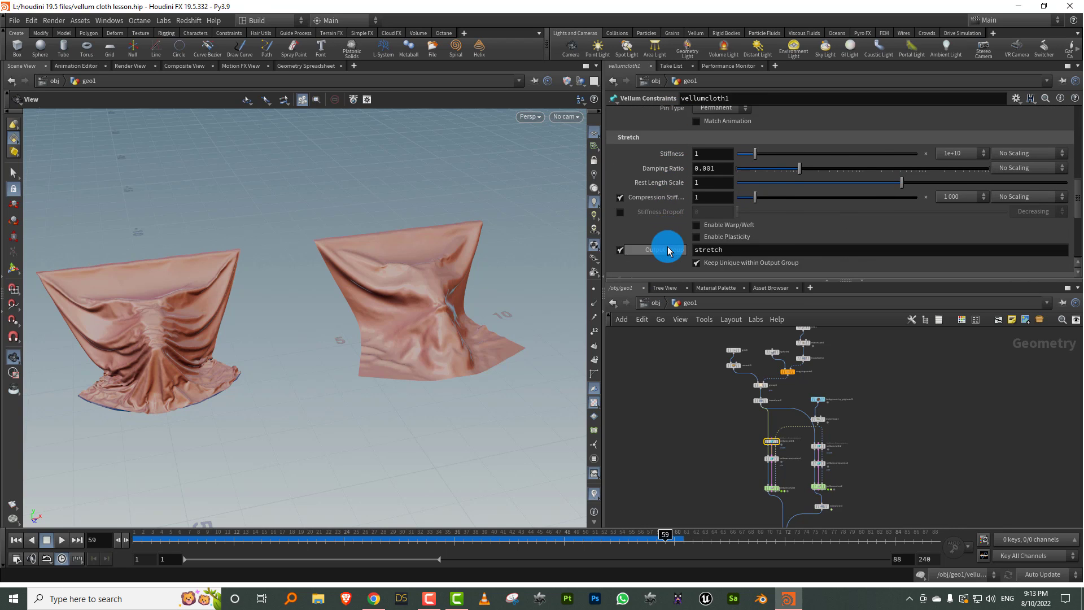
mouse_move(654, 202)
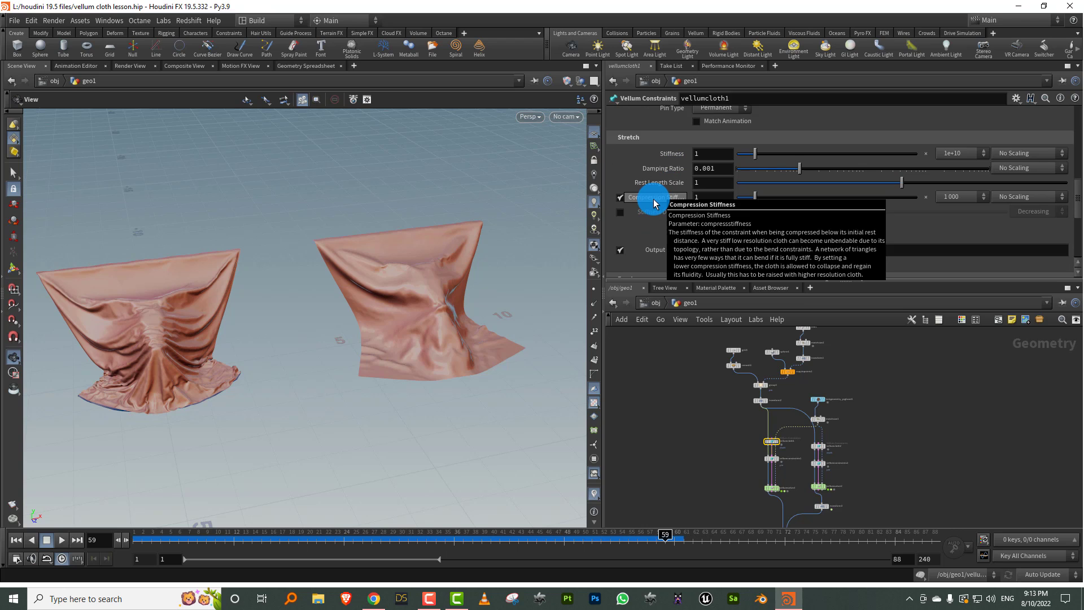
scroll(672, 224, "down", 5)
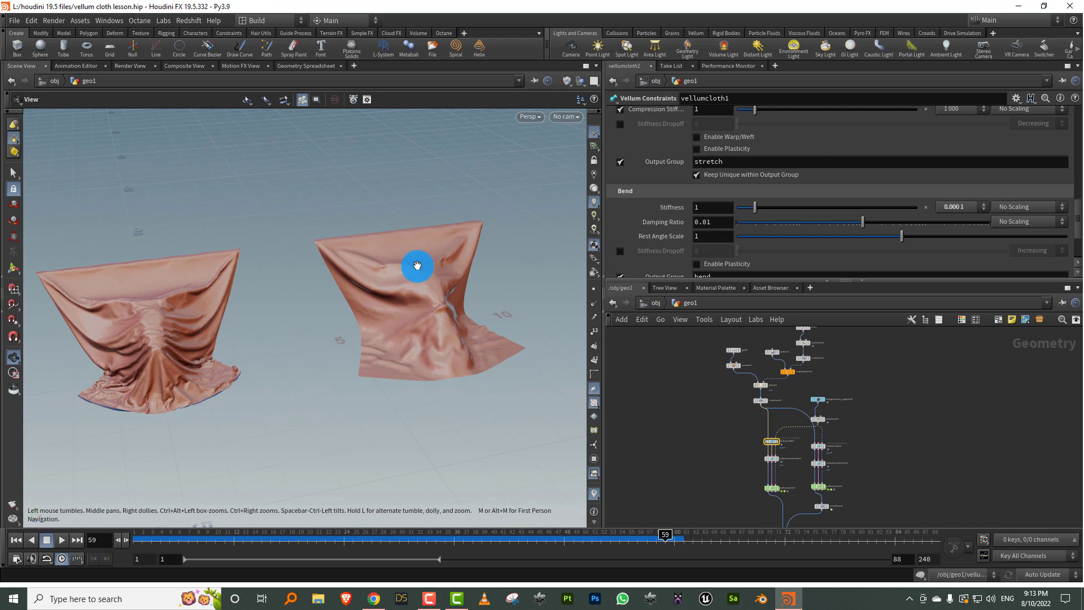
scroll(774, 177, "down", 3)
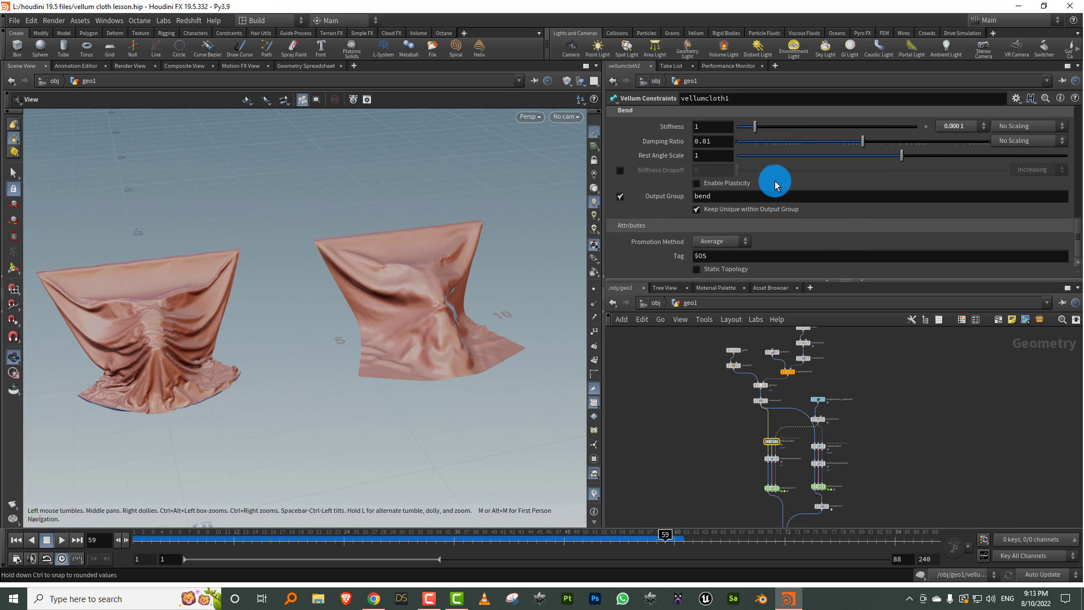
- Try toggling plasticity for the bend constraint of vellumcloth1, then inspect the two draped cloths from a new angle
left_click(713, 188)
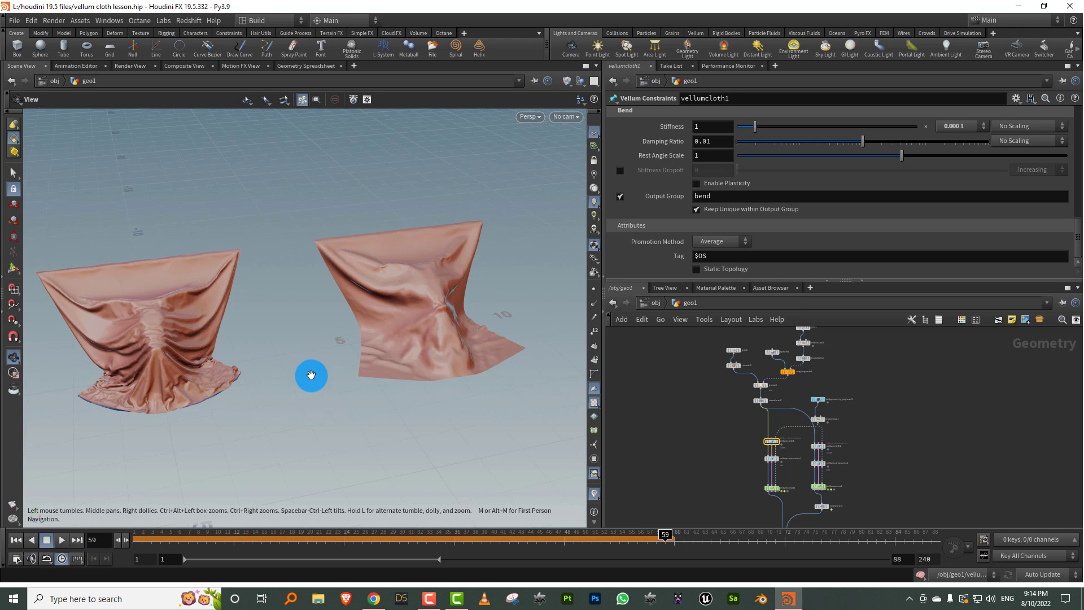
left_click(703, 412)
left_click_drag(417, 320, 442, 318)
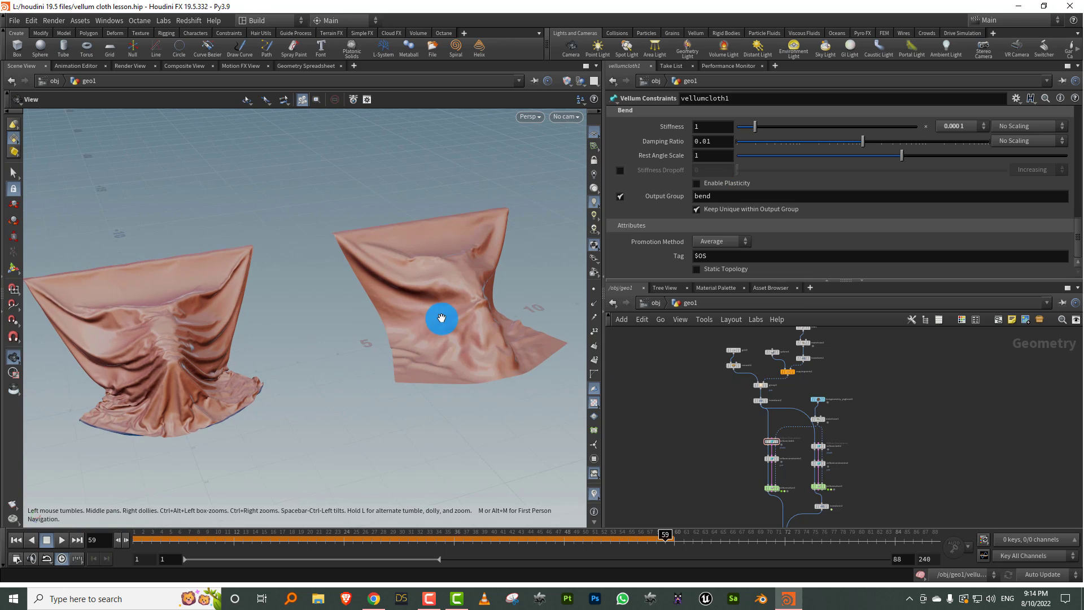